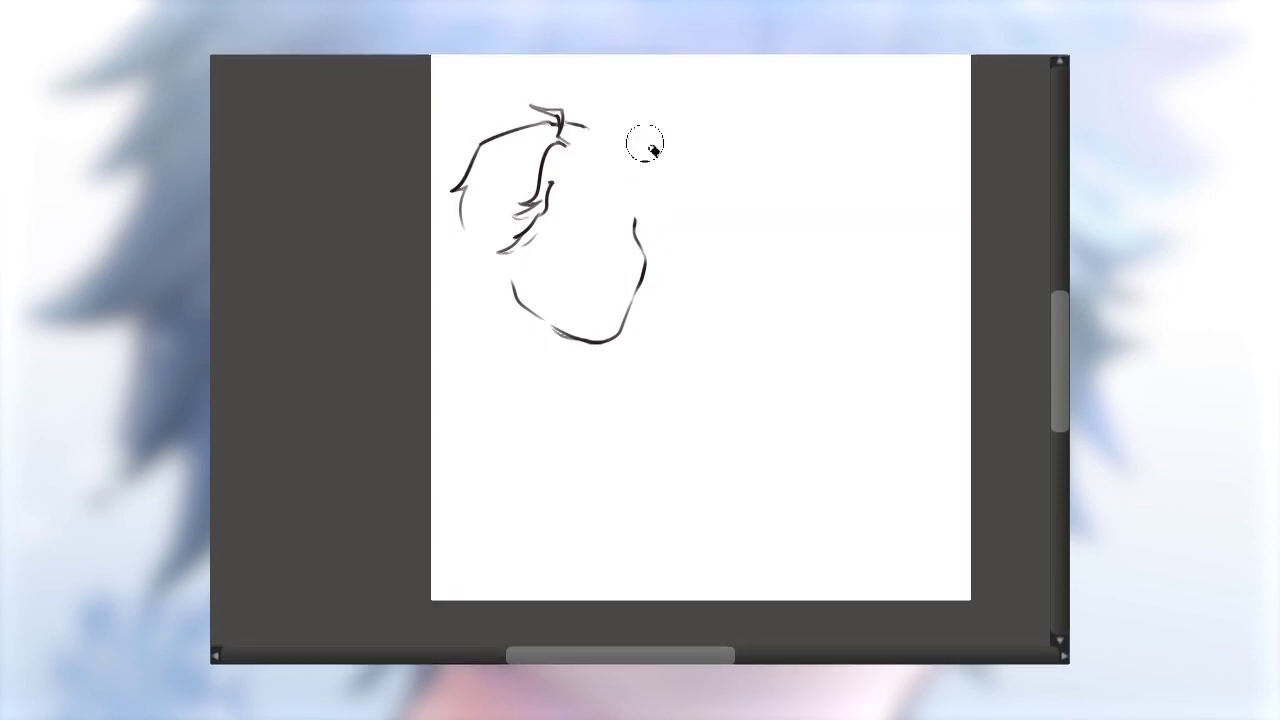
Sketch the fringe strands sweeping across the forehead and the short locks at the right temple.
scroll(624, 146, "up", 1)
left_click_drag(545, 139, 569, 151)
mouse_move(530, 191)
left_mouse_down()
mouse_move(557, 166)
mouse_move(588, 234)
left_mouse_up()
key("ctrl+z")
left_click_drag(576, 206, 540, 266)
left_click_drag(555, 222, 513, 279)
key("ctrl+z")
key("ctrl+z")
key("ctrl+z")
left_click_drag(576, 209, 528, 263)
left_click_drag(604, 194, 640, 230)
left_click_drag(621, 202, 657, 227)
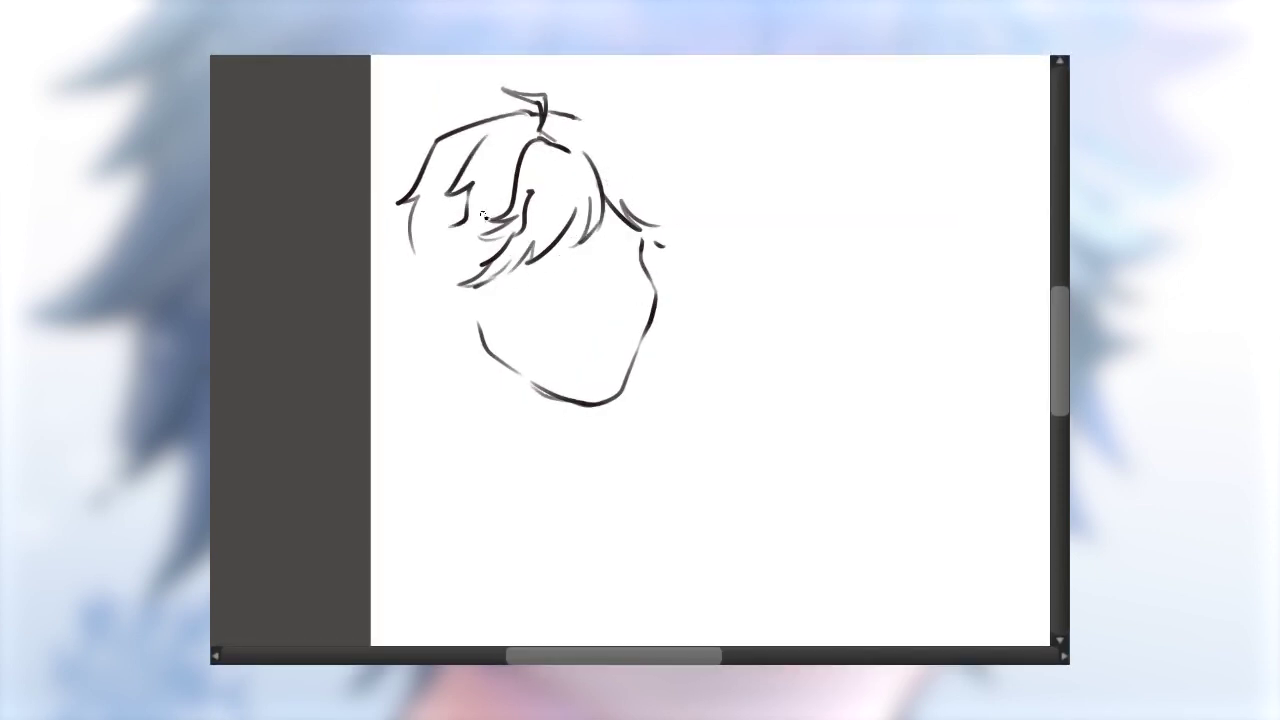
Reinforce the upper-left hair outline and draw the left side of the face down to the chin.
left_click_drag(462, 135, 432, 155)
mouse_move(465, 231)
left_mouse_down()
mouse_move(447, 275)
mouse_move(498, 360)
left_mouse_up()
left_click_drag(490, 326, 608, 404)
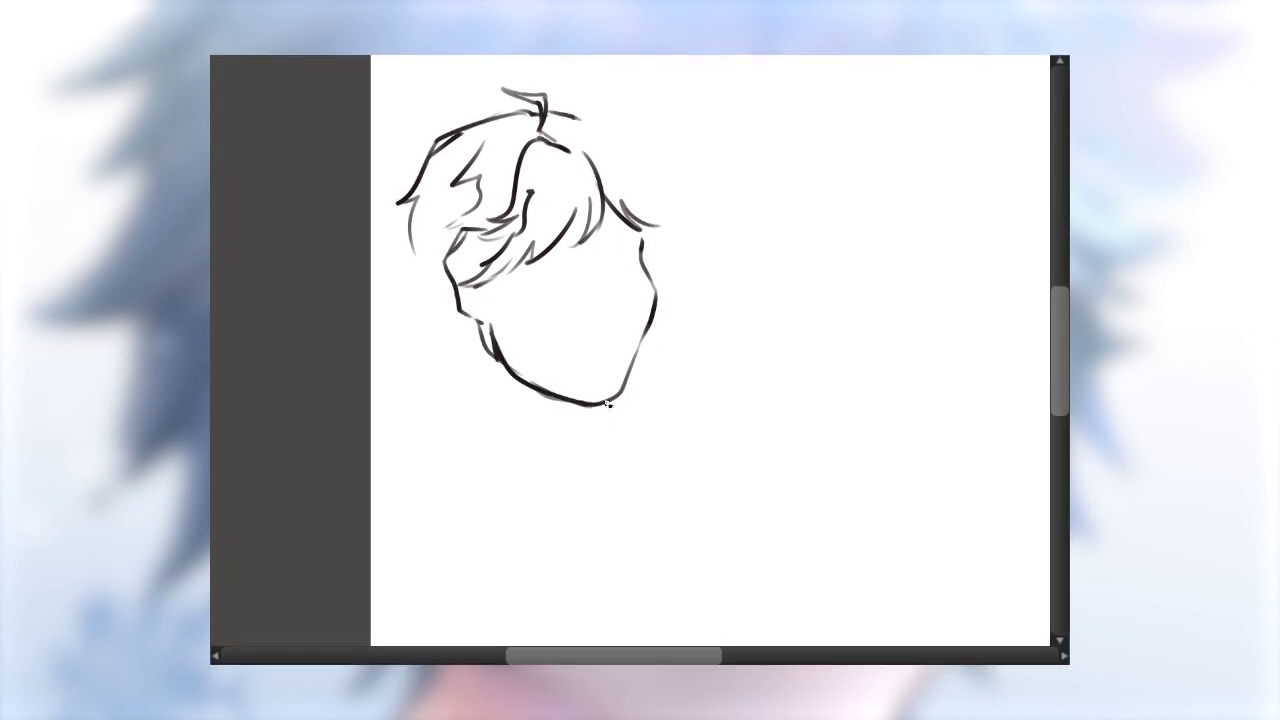
Redraw the jaw and right cheek as a narrower face contour ending in a sharper chin.
left_click_drag(640, 270, 622, 386)
key("ctrl+z")
left_click_drag(635, 231, 613, 364)
left_click_drag(497, 356, 612, 376)
mouse_move(632, 257)
left_mouse_down()
mouse_move(640, 290)
mouse_move(598, 376)
left_mouse_up()
left_click_drag(652, 250, 530, 402)
mouse_move(484, 340)
left_mouse_down()
mouse_move(608, 384)
mouse_move(590, 386)
left_mouse_up()
left_click_drag(600, 382, 624, 262)
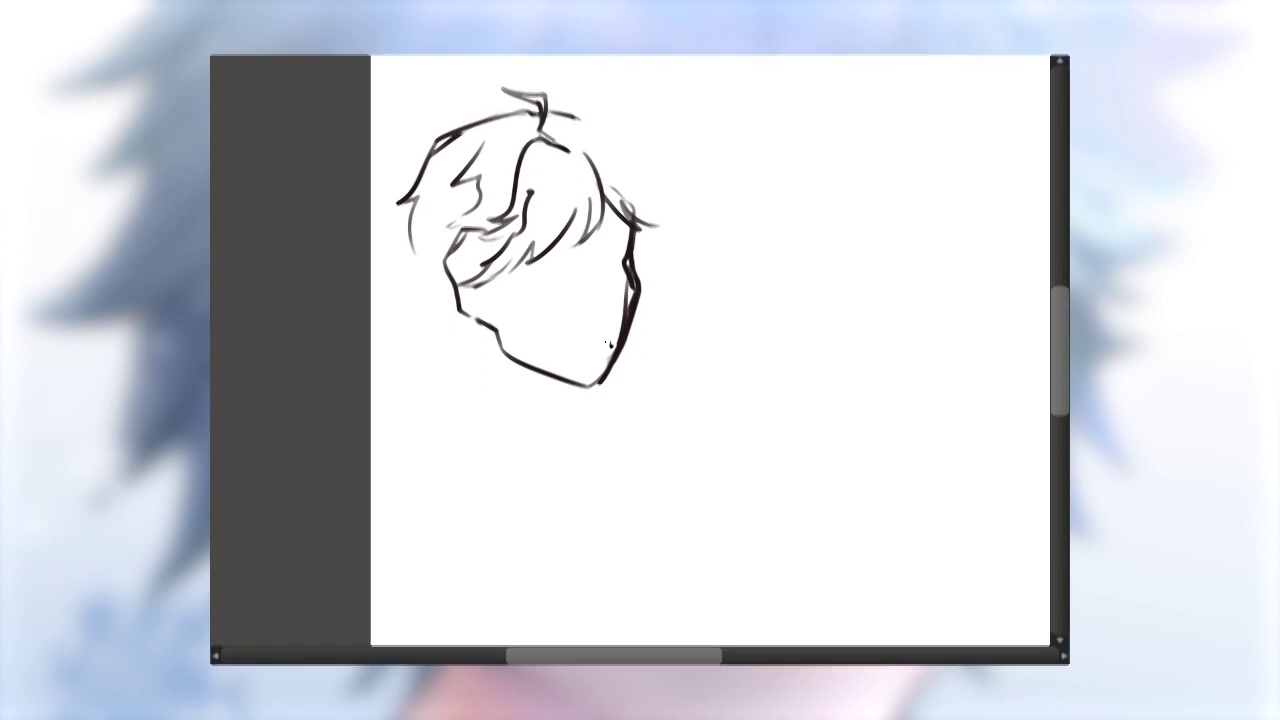
Clean up the doubled line along the right cheek with the eraser.
left_click_drag(610, 347, 640, 379)
scroll(640, 379, "up", 2)
key("e")
left_click_drag(677, 284, 654, 362)
key("ctrl+z")
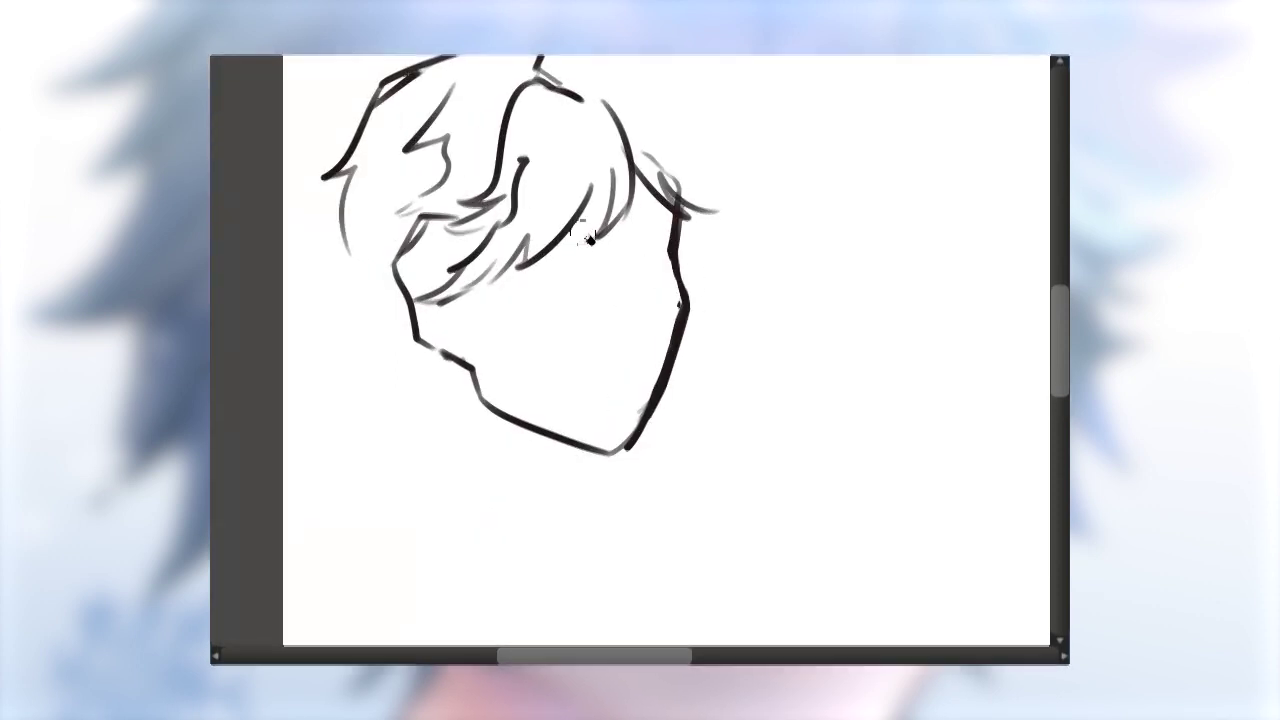
Draw the spiky side locks hanging down the left side of the head.
scroll(593, 233, "down", 1)
scroll(593, 232, "down", 2)
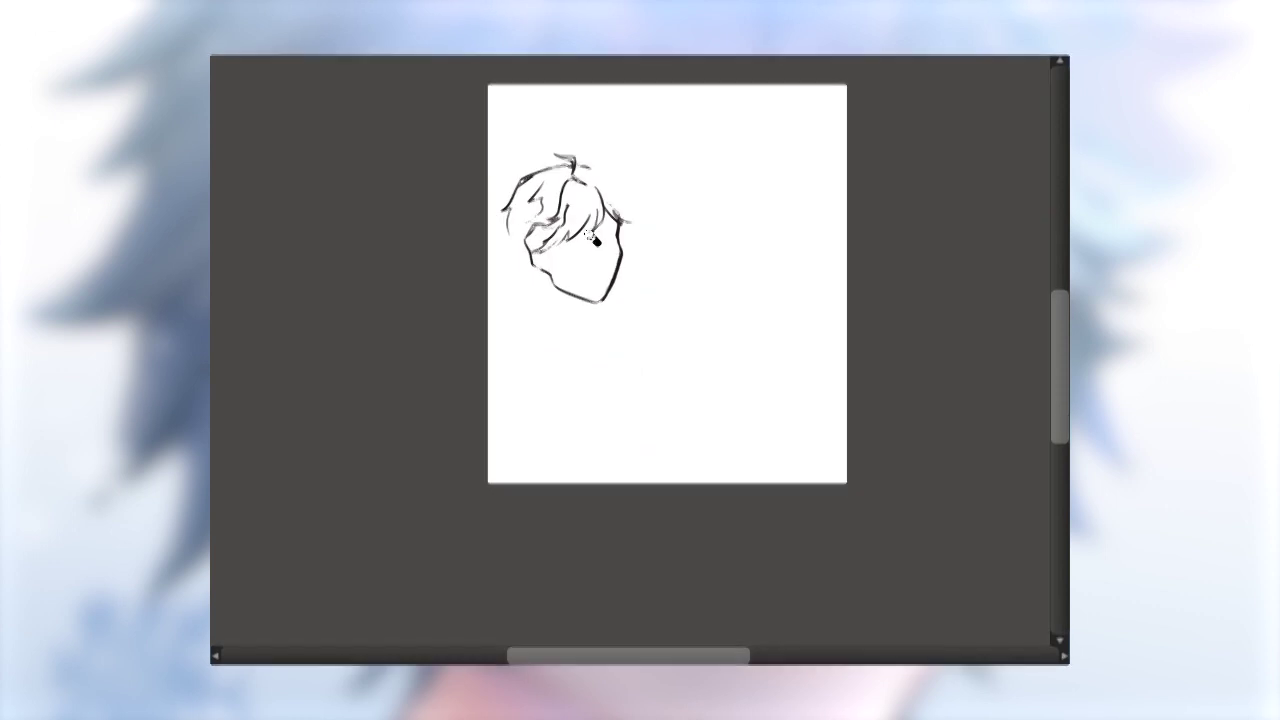
scroll(597, 160, "up", 2)
left_click_drag(426, 260, 411, 325)
left_click_drag(424, 306, 437, 357)
left_click_drag(438, 338, 480, 381)
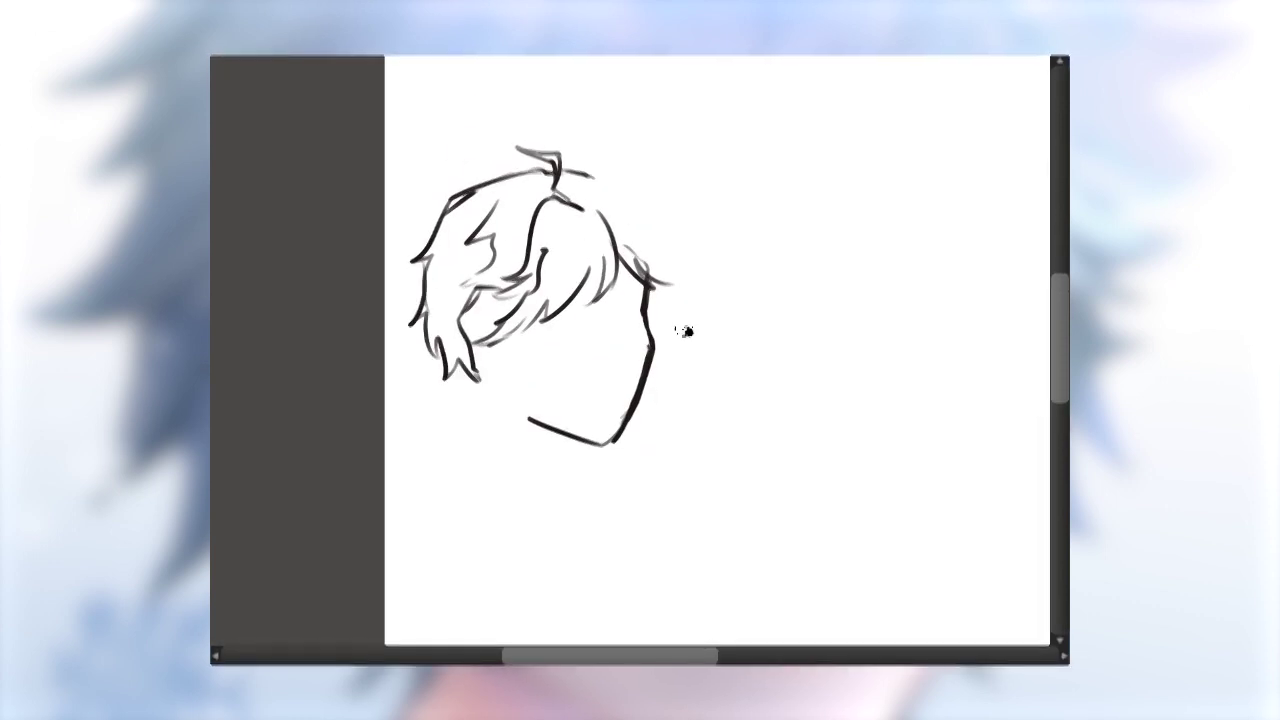
Clear the old cheek and chin lines and try a new jaw stroke.
key("ctrl+z")
key("ctrl+z")
left_click_drag(640, 279, 645, 325)
key("ctrl+z")
left_click_drag(488, 404, 600, 449)
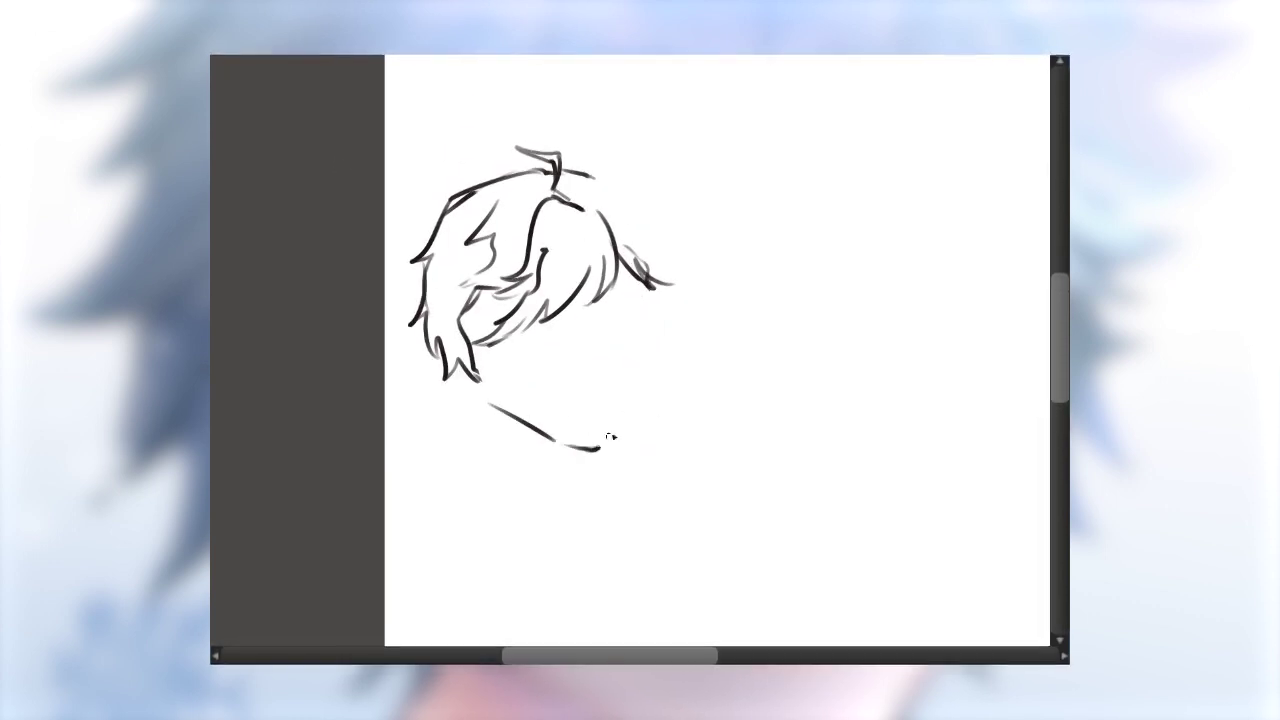
key("ctrl+z")
key("ctrl+z")
Draw the outer hair contour from the crown down to a pointed tip on the right side.
left_click_drag(578, 172, 637, 211)
left_click_drag(643, 220, 668, 257)
left_click_drag(660, 260, 650, 380)
key("ctrl+z")
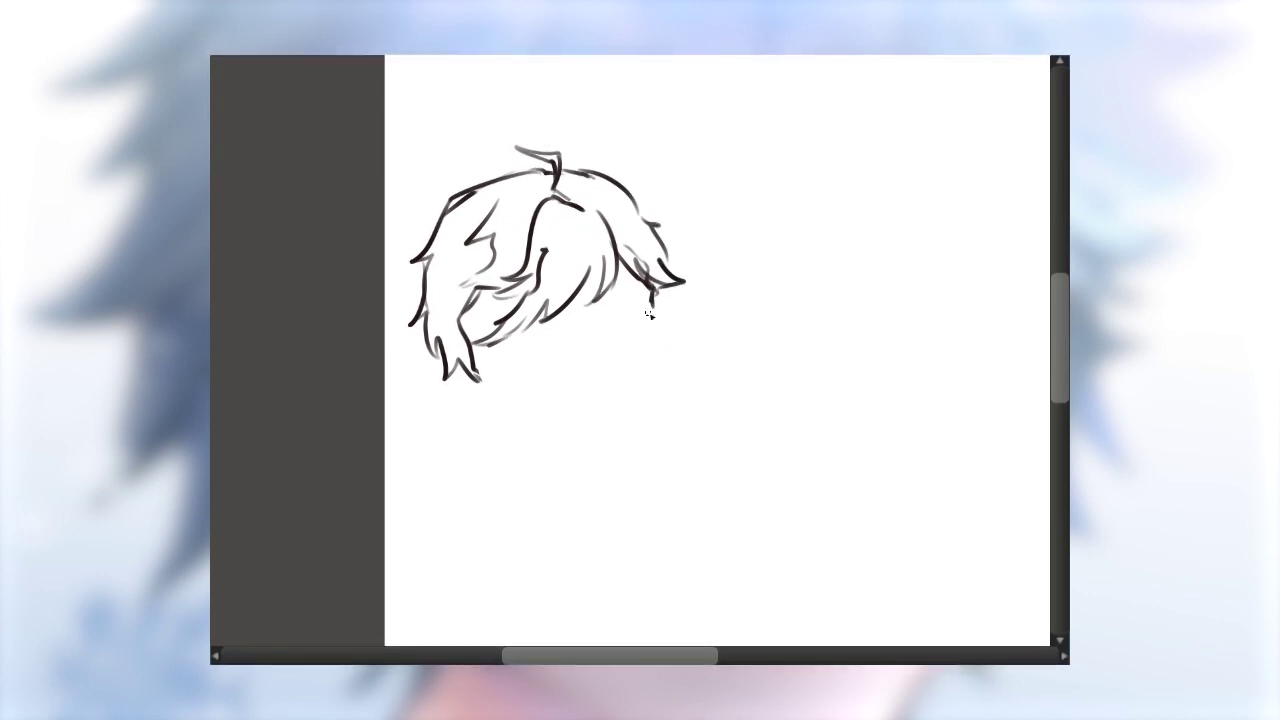
Sketch a new face contour from the left cheek around the chin up to the right temple.
mouse_move(474, 322)
left_mouse_down()
mouse_move(446, 351)
mouse_move(642, 361)
mouse_move(644, 334)
left_mouse_up()
key("ctrl+z")
left_click_drag(508, 416, 638, 332)
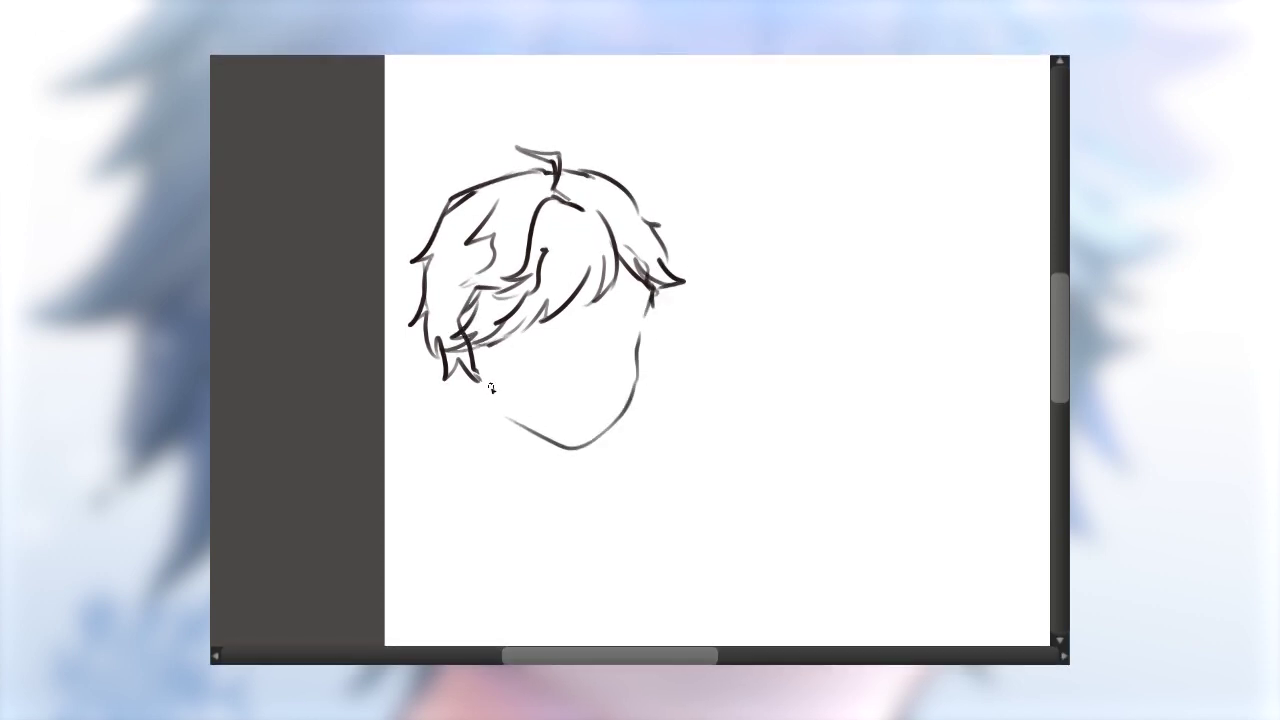
mouse_move(490, 387)
left_mouse_down()
mouse_move(615, 411)
mouse_move(650, 280)
left_mouse_up()
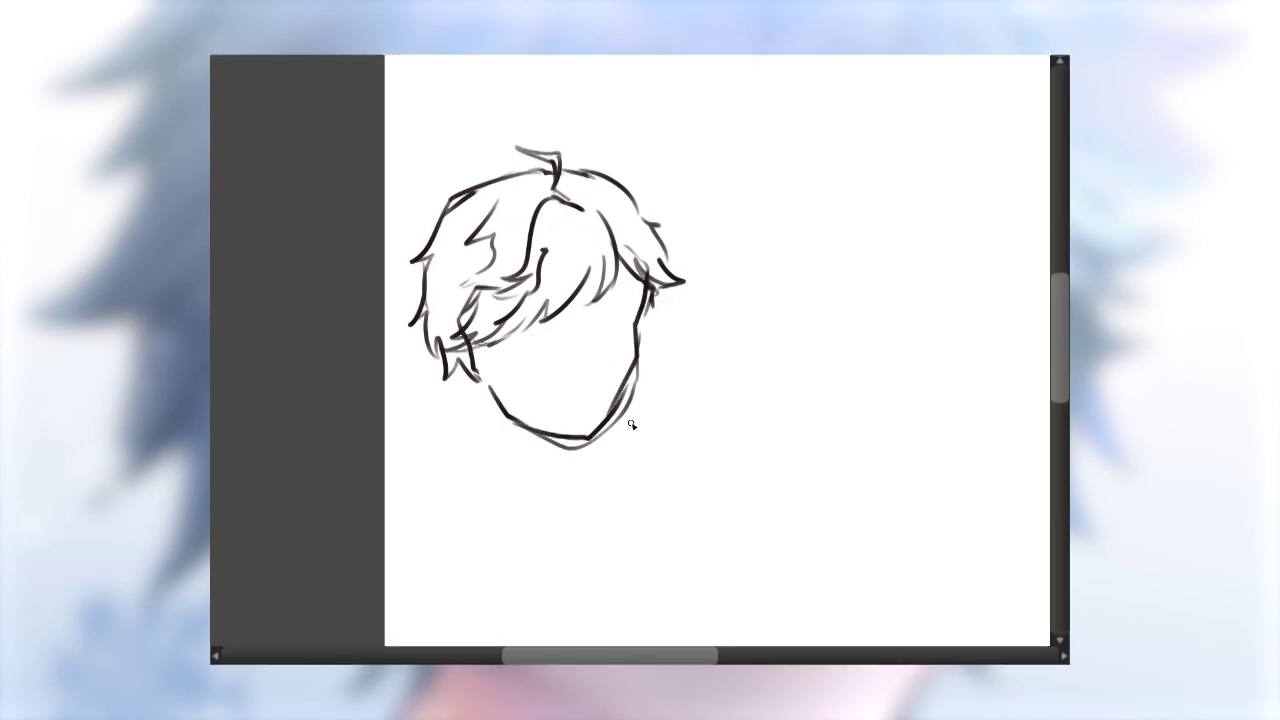
Add short overlapping hair strands over the right temple.
left_click_drag(617, 260, 640, 306)
scroll(640, 300, "up", 3)
left_click_drag(664, 257, 705, 297)
scroll(680, 270, "down", 3)
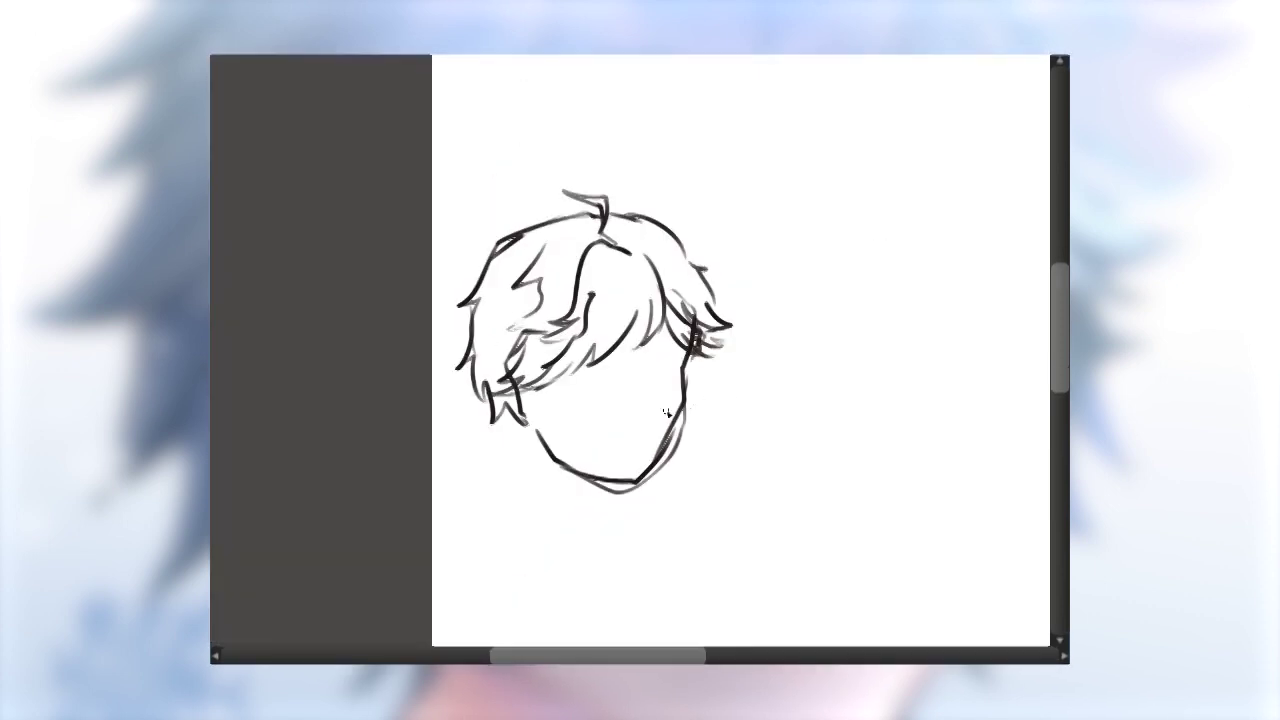
Tidy the doubled chin line and redraw the left jaw down to a narrower chin.
scroll(668, 420, "up", 2)
mouse_move(642, 514)
left_mouse_down()
mouse_move(697, 443)
mouse_move(592, 521)
left_mouse_up()
left_click_drag(460, 418, 630, 512)
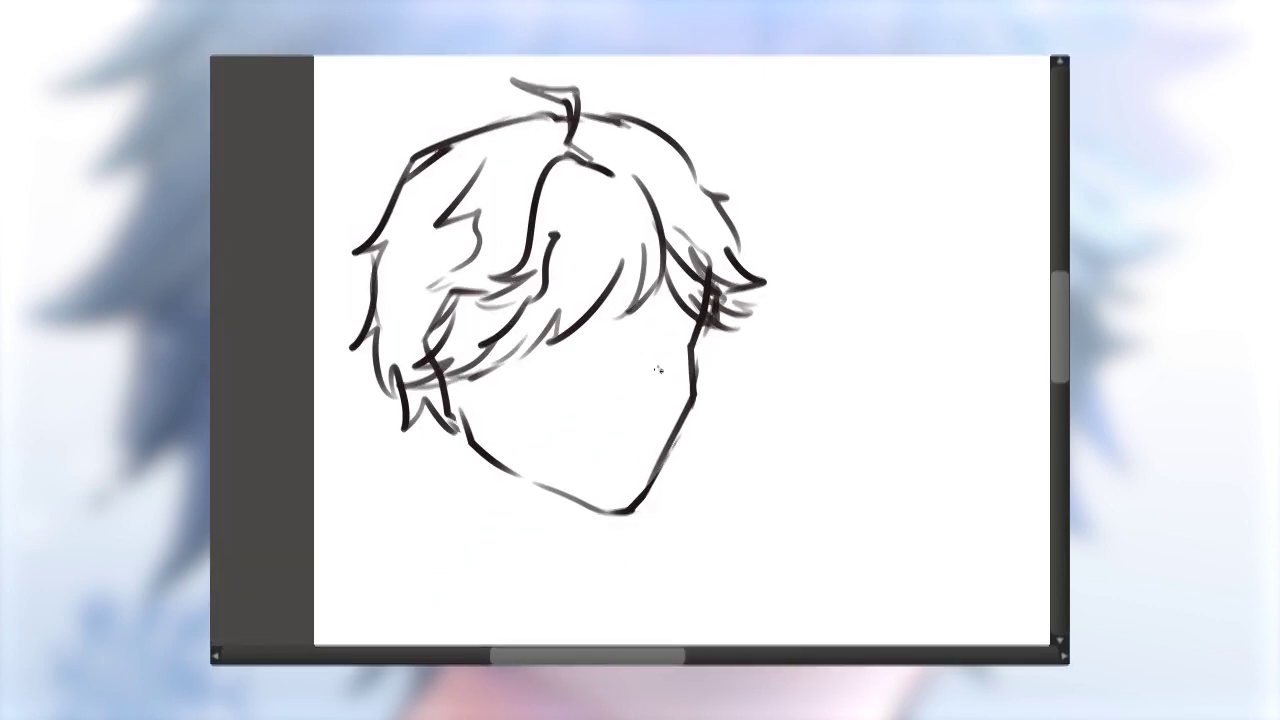
left_click_drag(546, 345, 606, 340)
left_click_drag(636, 343, 698, 346)
key("ctrl+z")
key("ctrl+z")
key("ctrl+z")
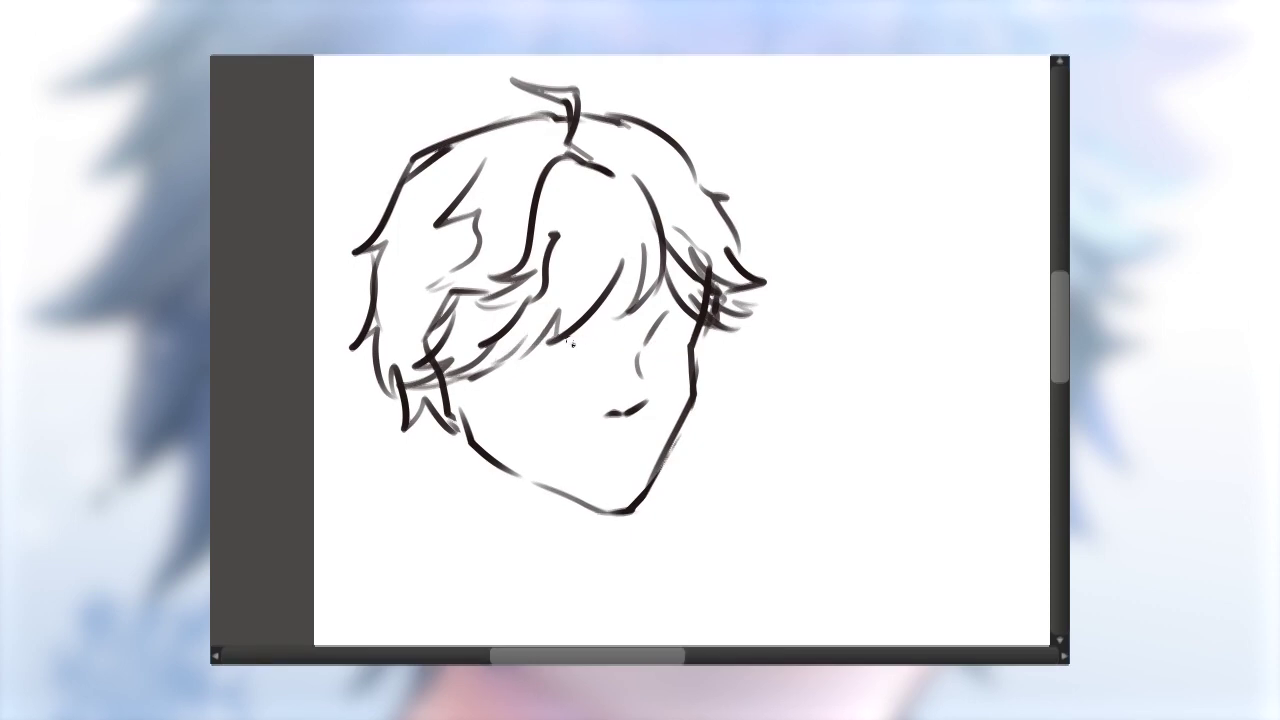
Draw a short slanted mouth line below the nose.
scroll(540, 460, "up", 2)
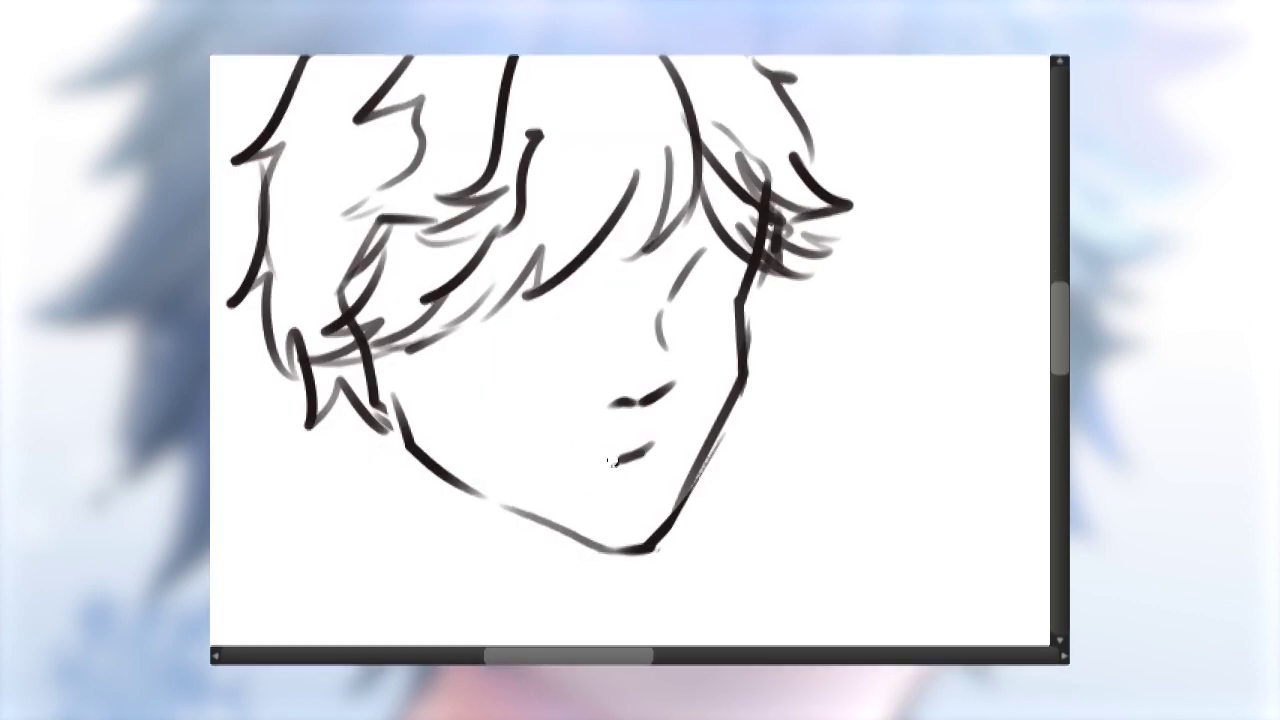
left_click_drag(612, 461, 587, 471)
scroll(720, 440, "down", 2)
scroll(715, 440, "up", 2)
Sketch the closed eyelids and lash lines of both eyes just under the fringe.
left_click_drag(516, 316, 602, 304)
left_click_drag(604, 302, 670, 297)
left_click_drag(728, 300, 800, 306)
left_click_drag(730, 298, 826, 302)
left_click_drag(691, 260, 633, 346)
left_click_drag(514, 392, 597, 367)
left_click_drag(676, 374, 768, 372)
Reinforce the left jawline near the ear and add small strands to the fringe and right temple.
scroll(675, 320, "down", 2)
mouse_move(510, 408)
left_mouse_down()
mouse_move(520, 437)
mouse_move(580, 486)
left_mouse_up()
left_click_drag(493, 418, 530, 470)
left_click_drag(610, 251, 582, 280)
left_click_drag(738, 266, 706, 298)
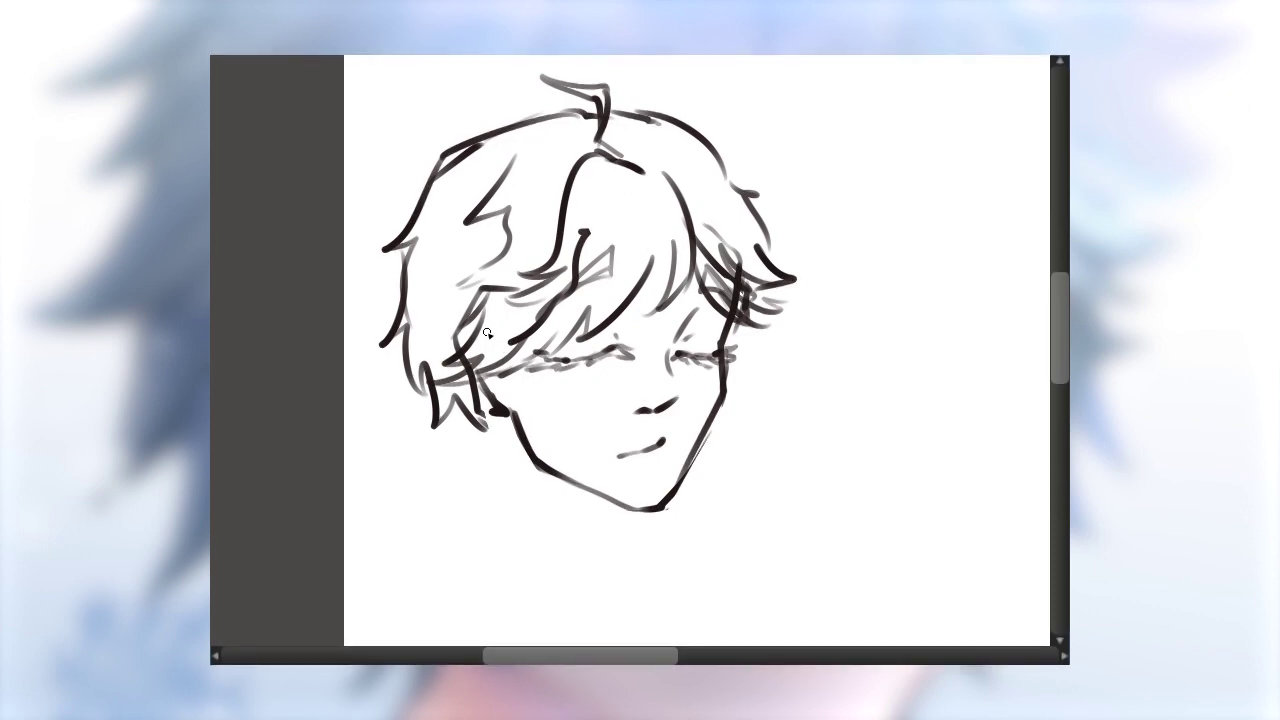
scroll(724, 340, "down", 1)
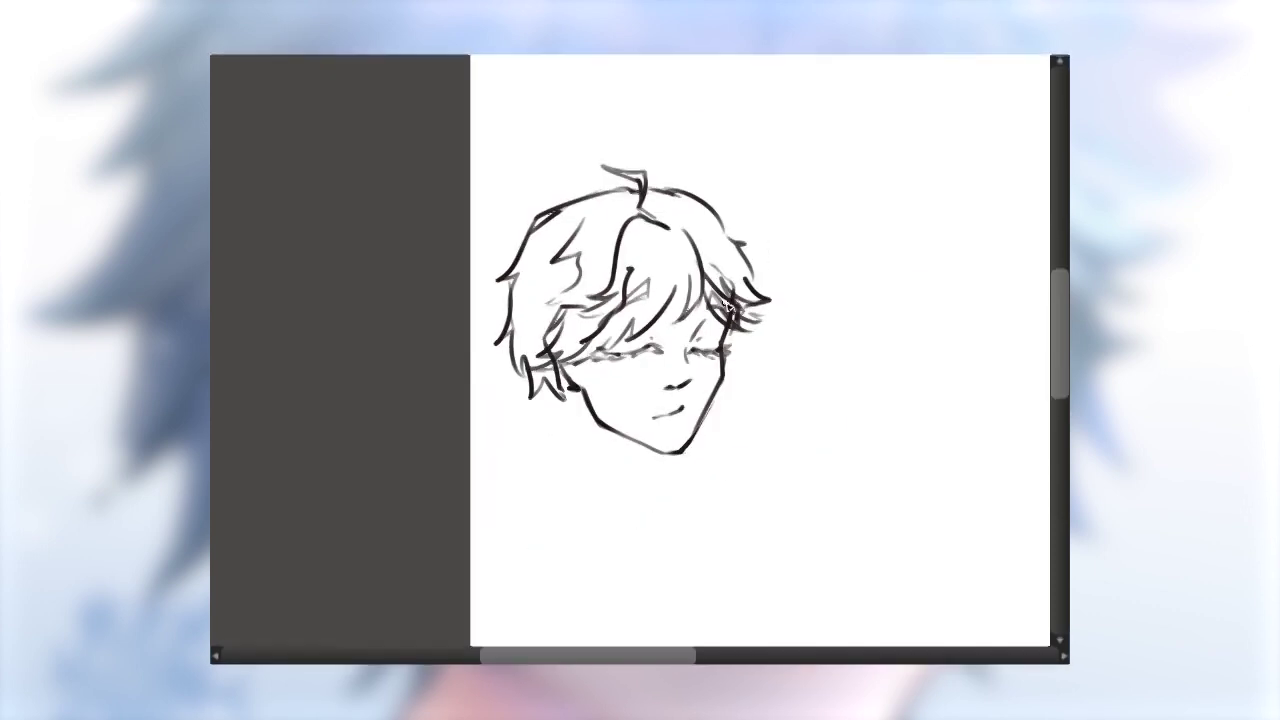
Erase the inner parting and fringe lines and thin out the cluttered strokes at the right temple.
scroll(720, 388, "up", 2)
scroll(714, 471, "down", 3)
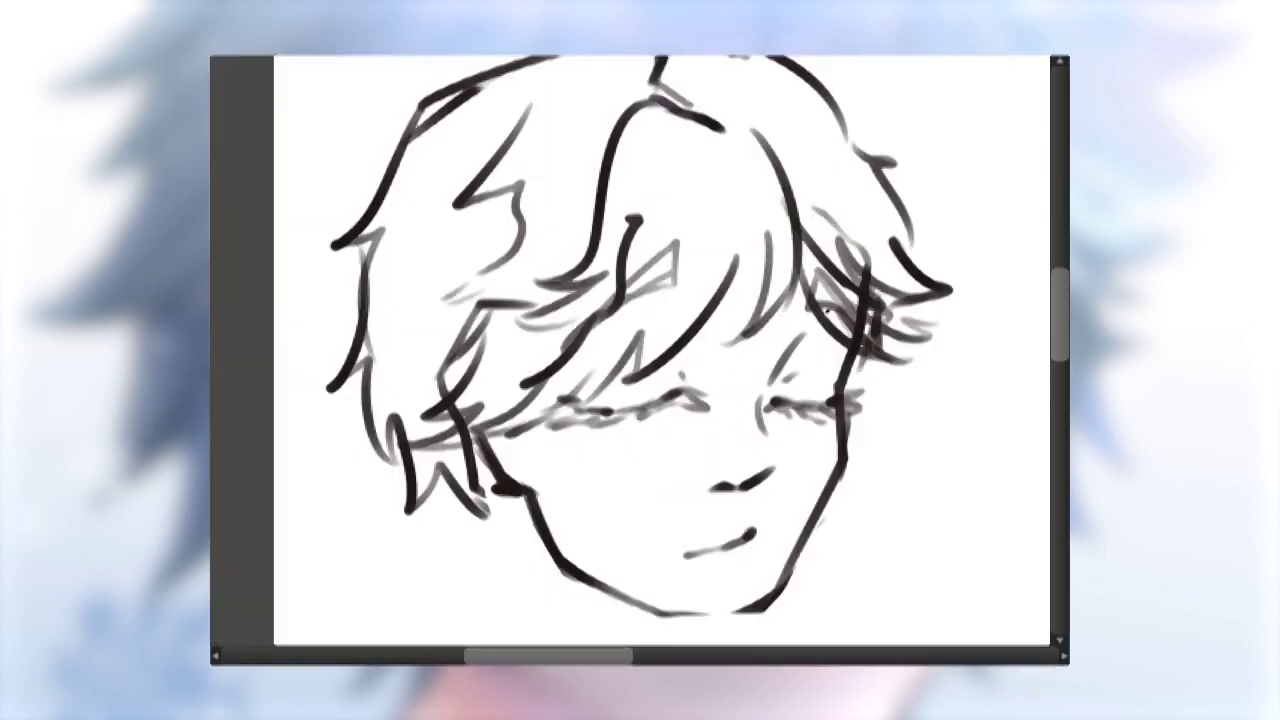
left_click_drag(572, 236, 527, 254)
left_click_drag(798, 340, 832, 396)
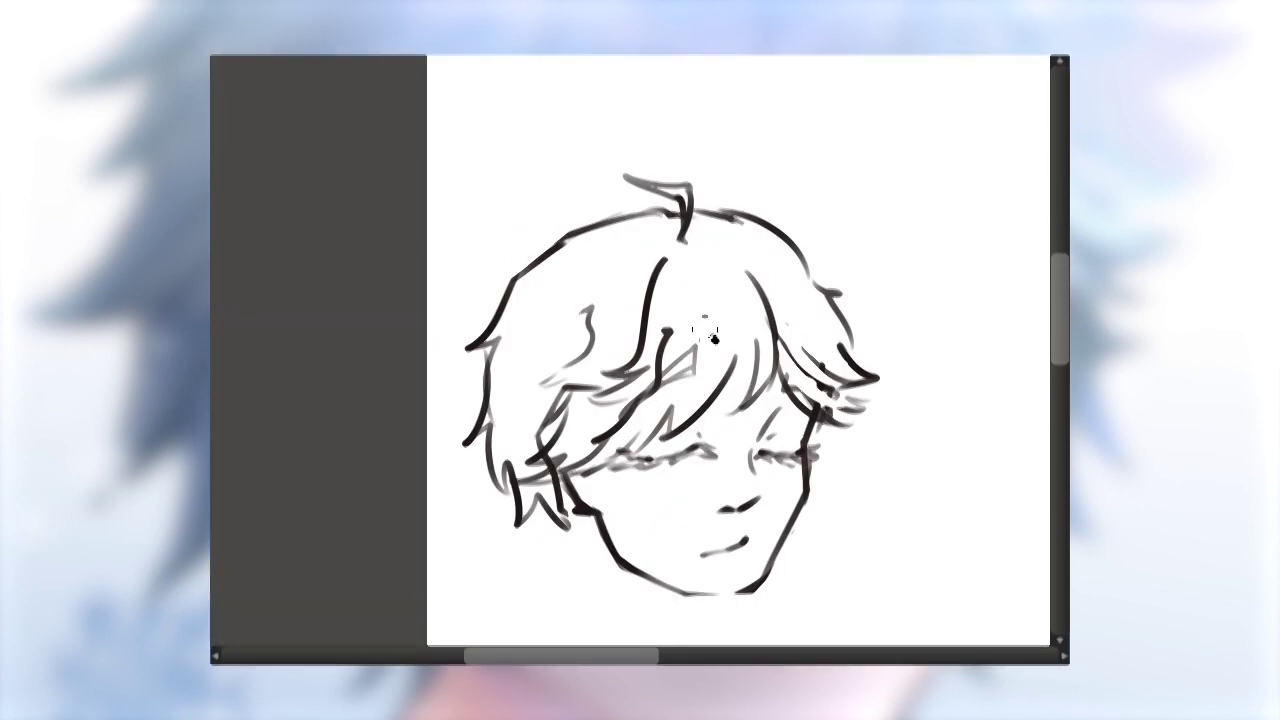
left_click_drag(666, 332, 660, 352)
left_click_drag(641, 340, 662, 264)
left_click_drag(768, 308, 752, 276)
Add spiky, outward-pointing hair tips along the left side of the hair outline.
left_click_drag(602, 227, 469, 270)
key("ctrl+y")
key("ctrl+y")
key("ctrl+y")
key("ctrl+y")
key("ctrl+y")
key("ctrl+y")
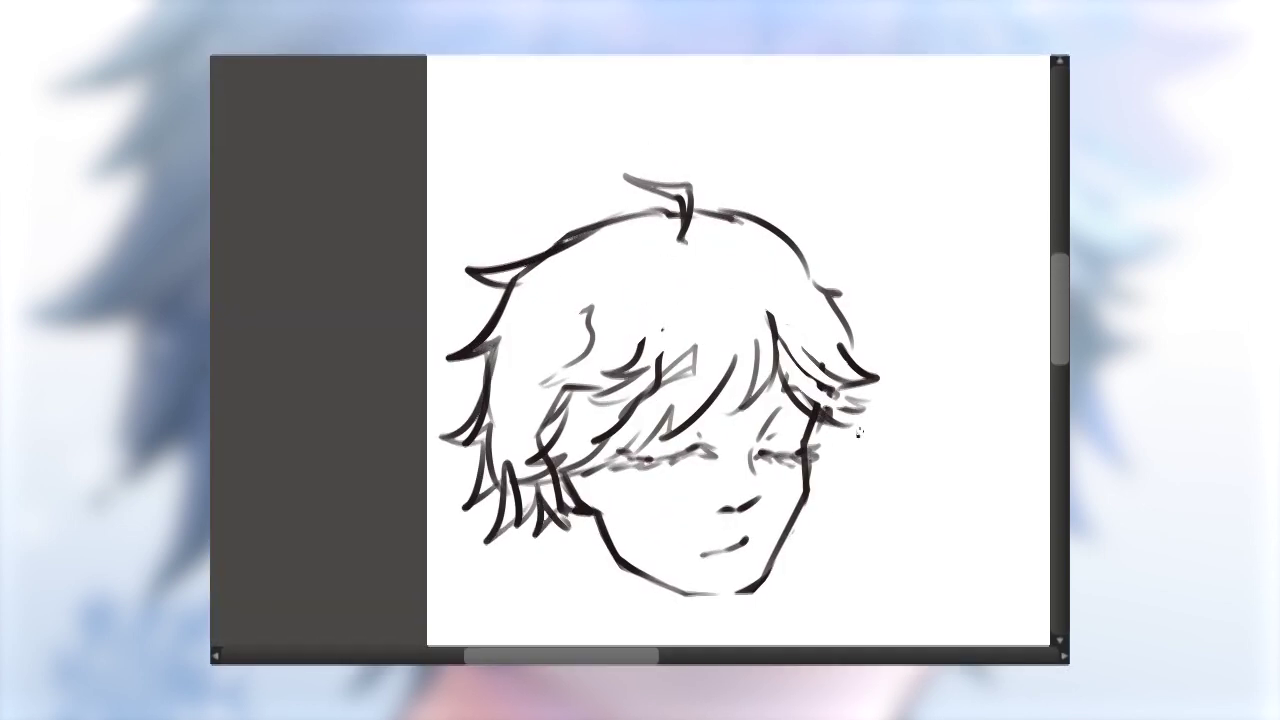
left_click_drag(590, 522, 596, 590)
key("ctrl+z")
Close the gap in the chin line and add small hair tufts beside the jaw on both sides.
scroll(934, 143, "down", 3)
left_click_drag(756, 291, 690, 301)
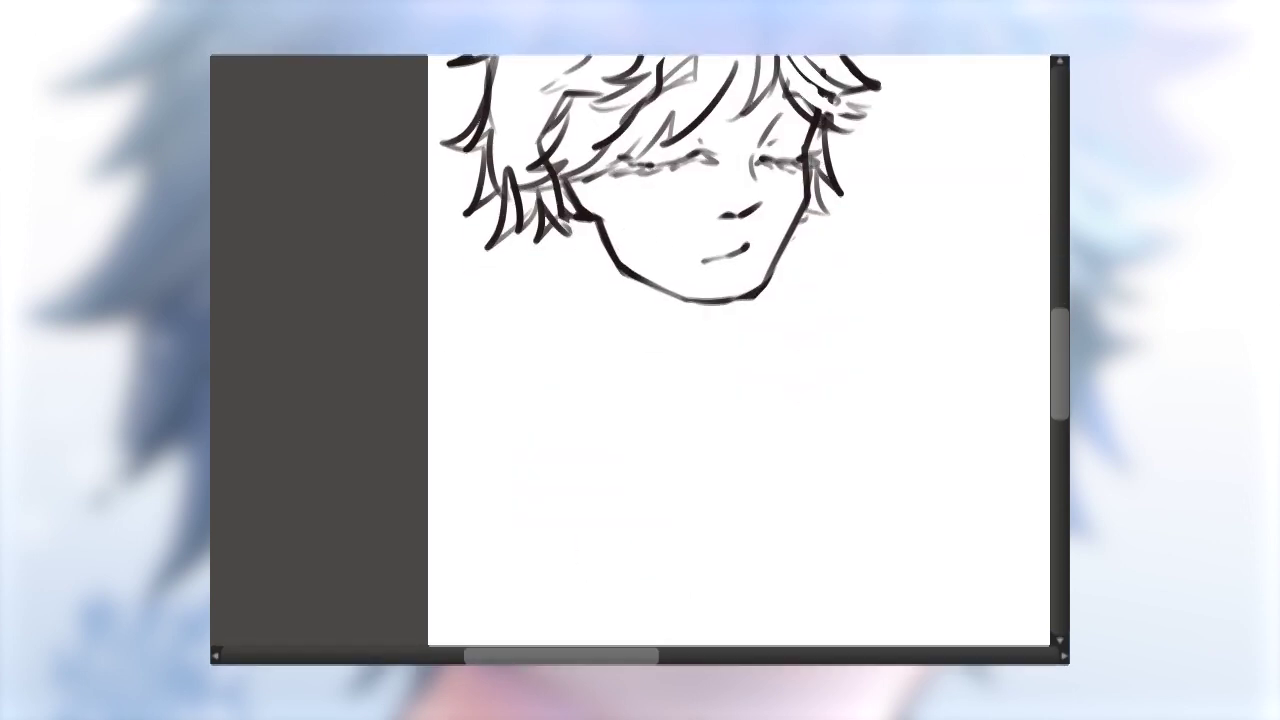
scroll(954, 292, "up", 1)
mouse_move(588, 322)
left_mouse_down()
mouse_move(579, 357)
mouse_move(612, 372)
left_mouse_up()
left_click_drag(791, 338, 785, 362)
scroll(785, 362, "up", 1)
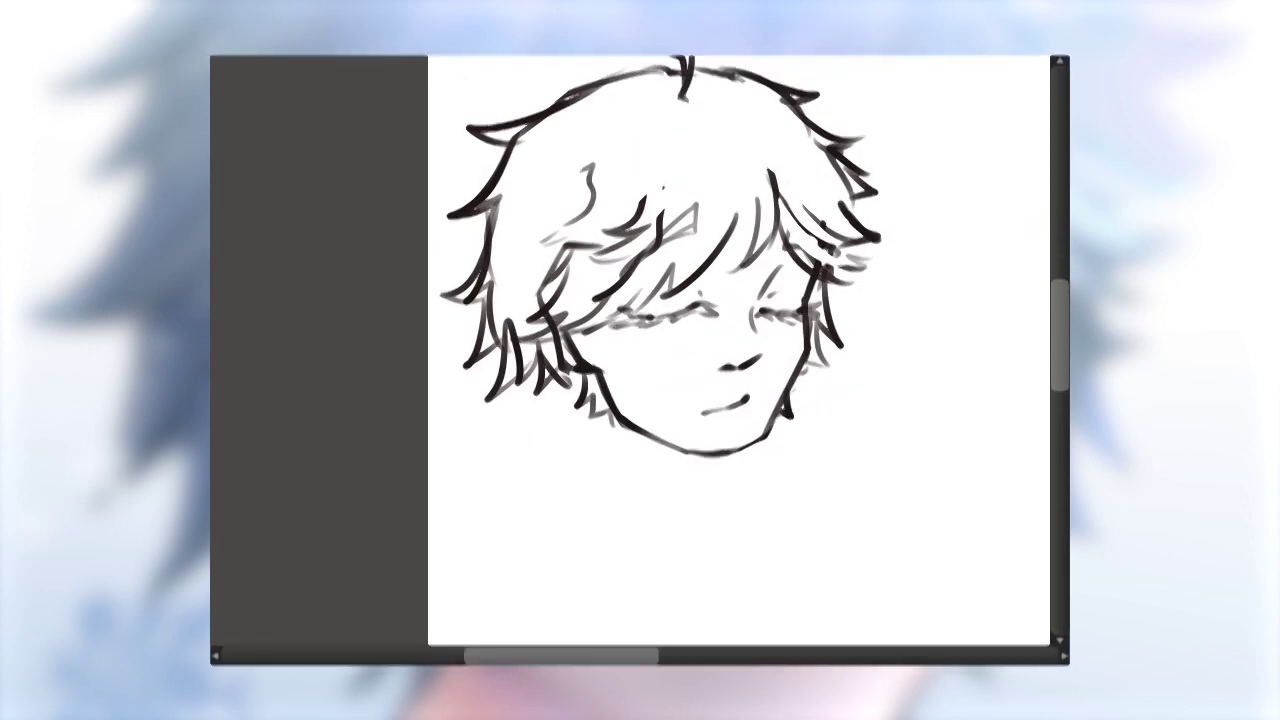
Erase the remaining inner hair lines and the old inner contour on the left side of the head.
left_click_drag(600, 246, 540, 304)
left_click_drag(566, 228, 590, 166)
left_click_drag(514, 149, 484, 204)
left_click_drag(484, 204, 490, 334)
key("ctrl+z")
key("ctrl+z")
key("ctrl+z")
key("ctrl+z")
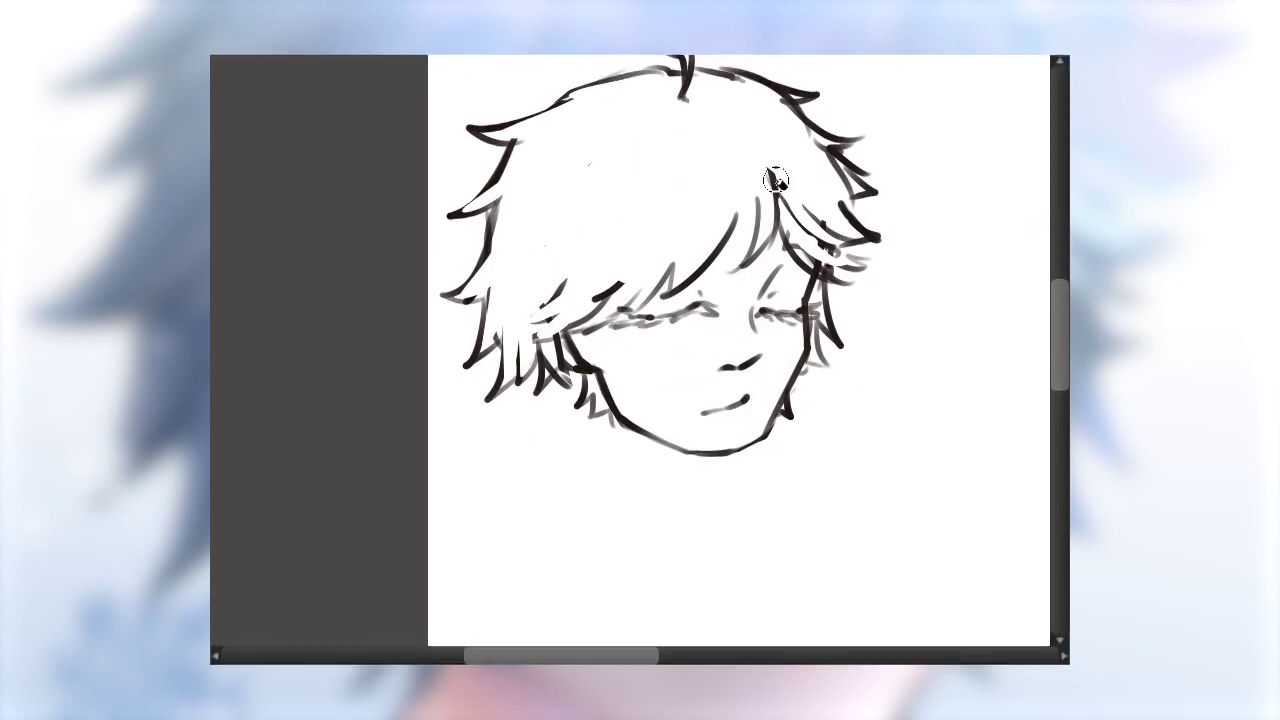
Draw new curved inner hair strands flowing toward the spiky tips on the left side.
scroll(1034, 320, "up", 5)
key("ctrl+y")
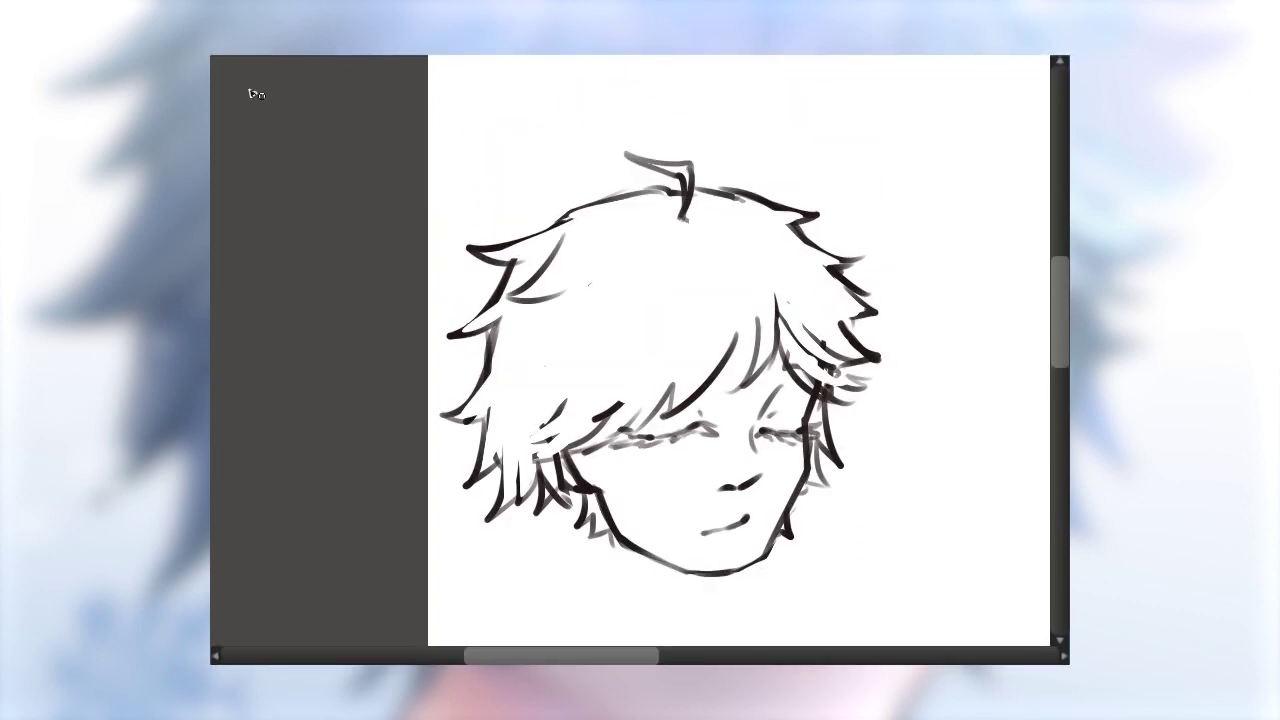
left_click_drag(565, 374, 507, 437)
left_click_drag(575, 404, 535, 455)
left_click_drag(617, 365, 603, 408)
left_click_drag(599, 252, 512, 333)
left_click_drag(571, 306, 468, 419)
left_click_drag(523, 402, 484, 415)
left_click_drag(511, 307, 470, 332)
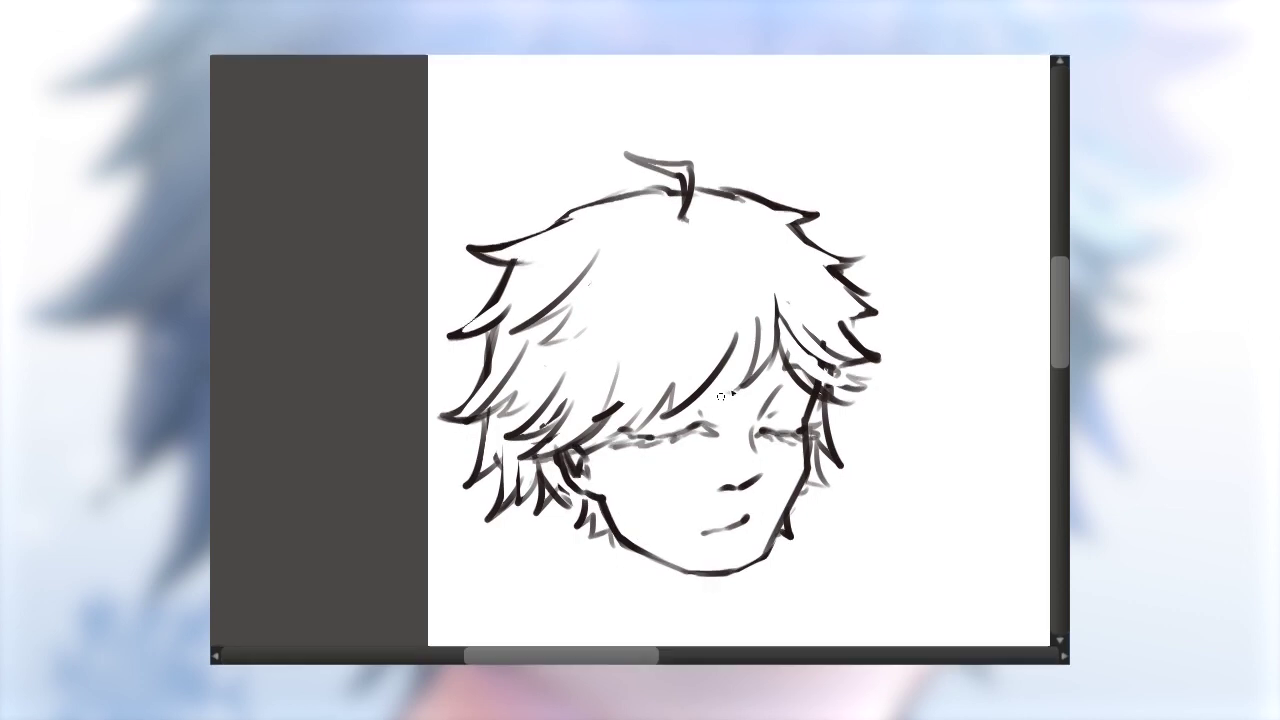
Extend the hair outline on the right side with two longer pointed tips.
scroll(694, 277, "down", 2)
scroll(706, 288, "up", 4)
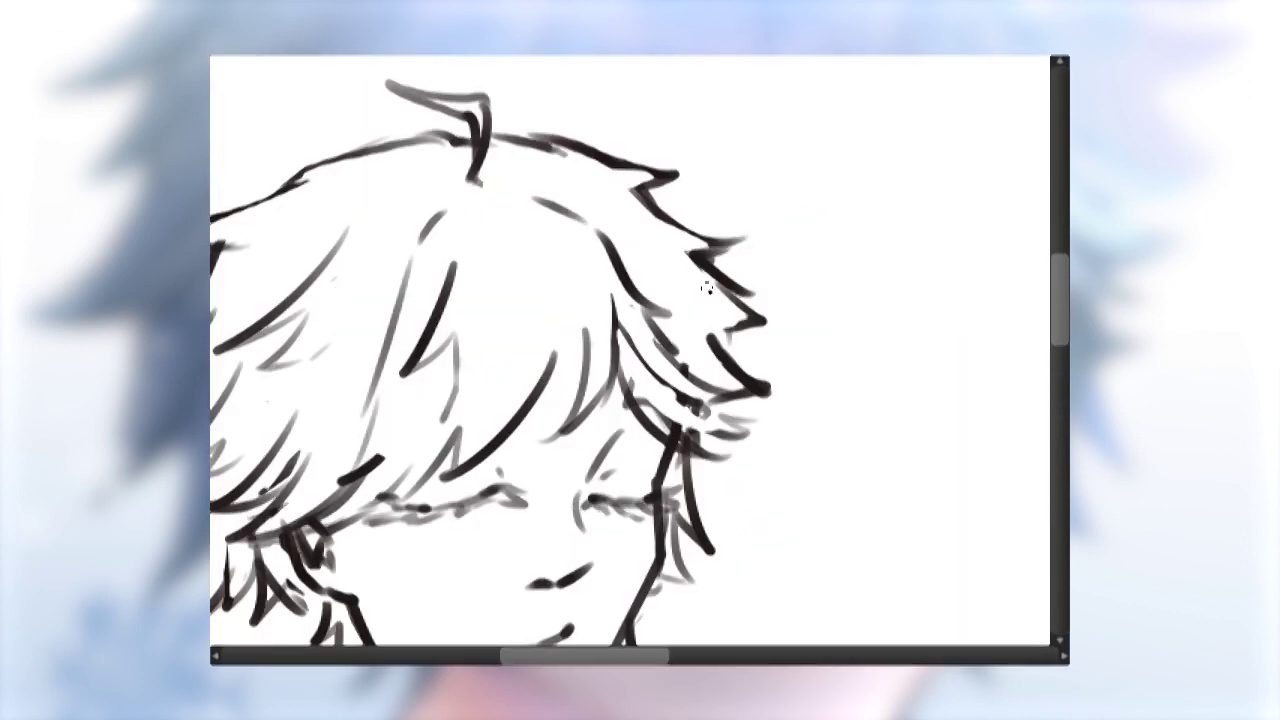
left_click_drag(711, 246, 764, 233)
left_click_drag(728, 328, 796, 319)
scroll(708, 332, "down", 2)
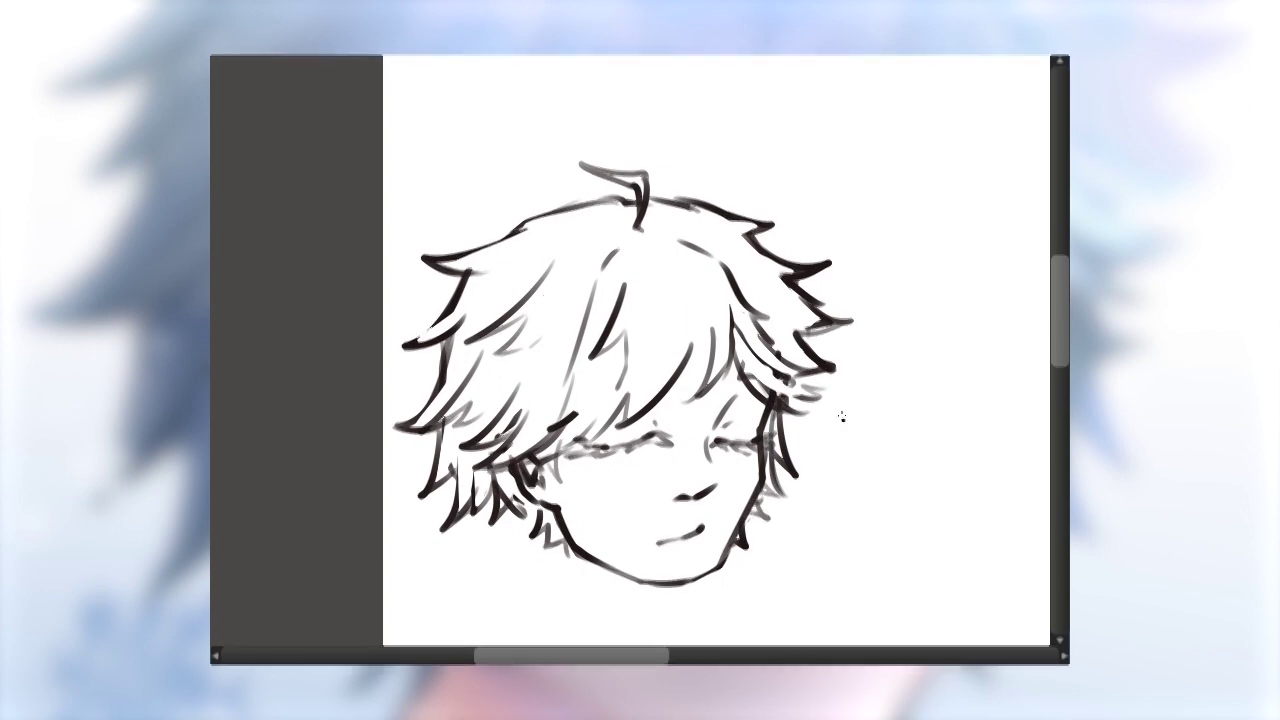
Examine the hair outline, eyes and chin of the sketch both up close and as a whole.
scroll(732, 502, "up", 2)
scroll(732, 502, "down", 3)
scroll(662, 297, "up", 2)
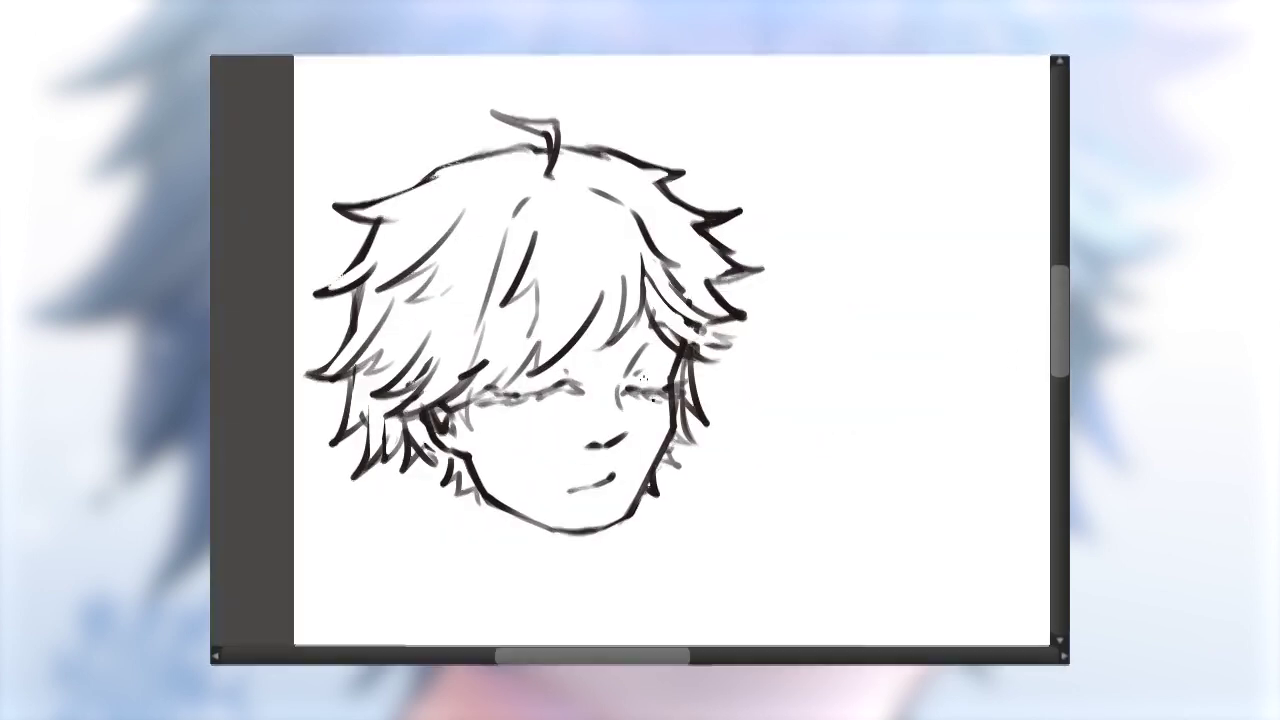
scroll(662, 297, "down", 2)
scroll(724, 161, "up", 2)
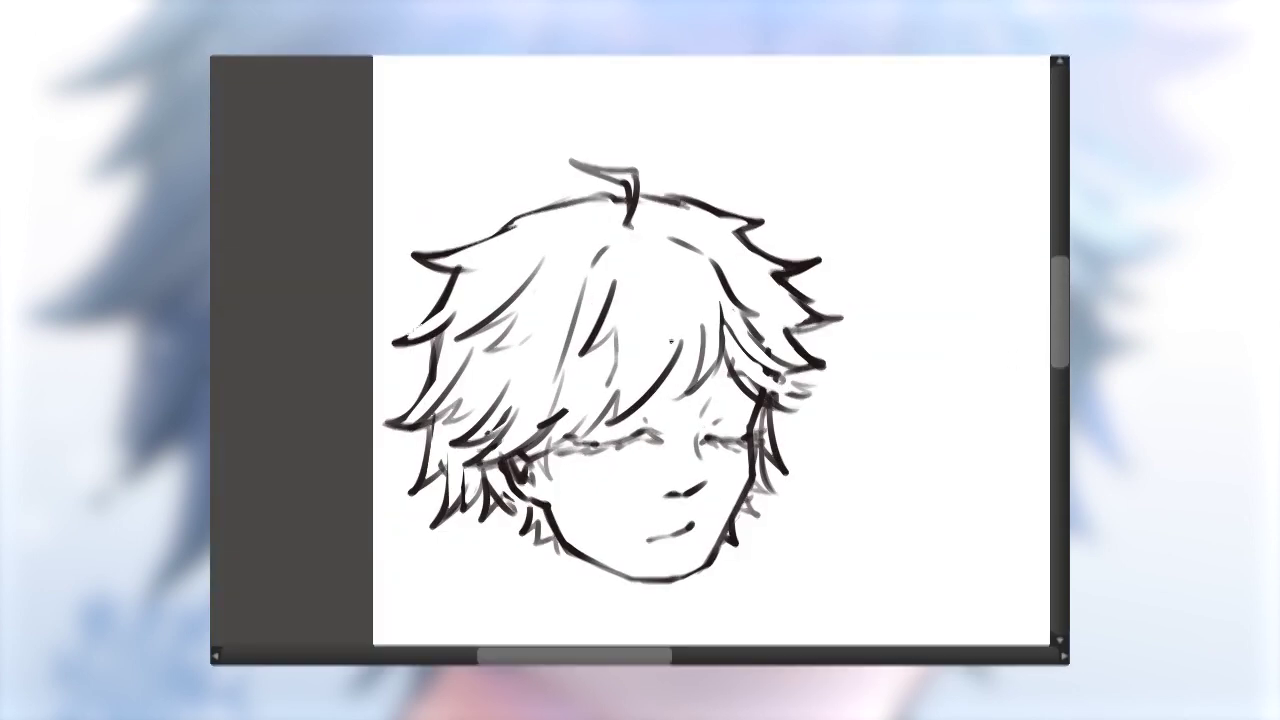
scroll(724, 161, "down", 2)
scroll(648, 466, "up", 3)
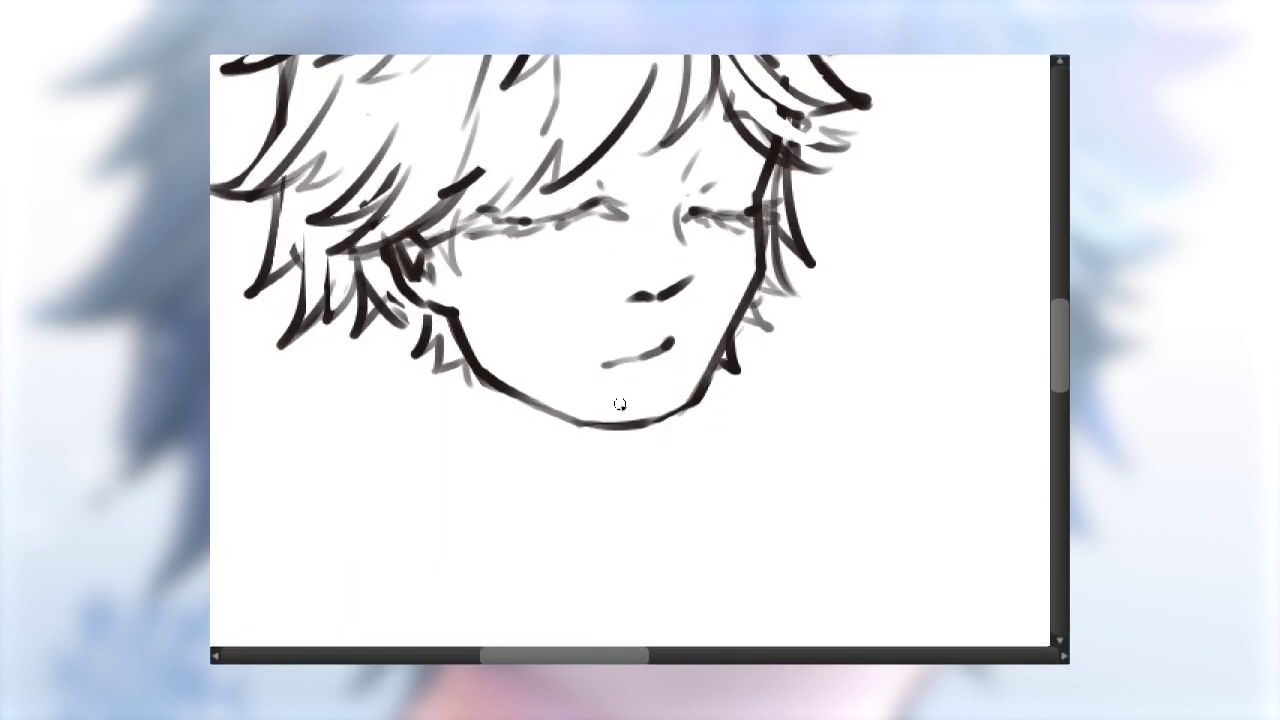
scroll(620, 405, "down", 2)
scroll(539, 275, "up", 2)
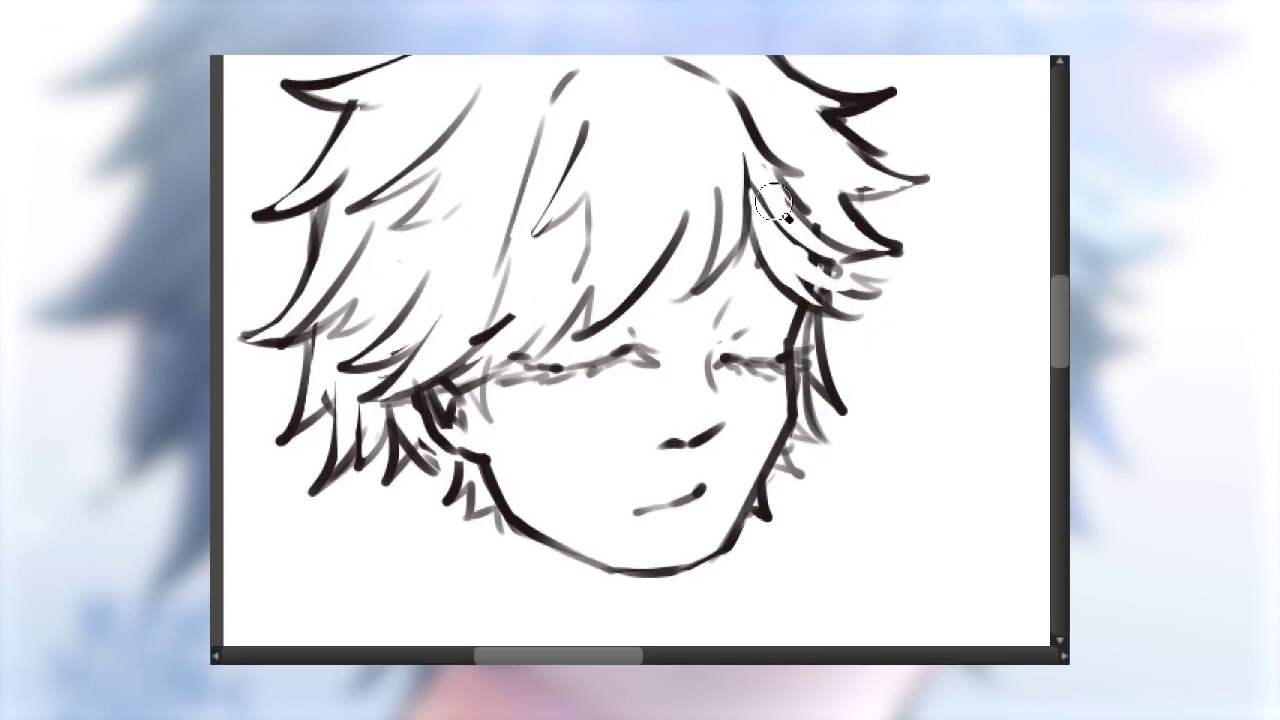
Tidy the strands at the right temple and thicken the loose curved strand on the crown.
scroll(768, 206, "up", 3)
left_click_drag(896, 280, 842, 284)
mouse_move(524, 155)
left_mouse_down()
mouse_move(540, 171)
mouse_move(604, 173)
left_mouse_up()
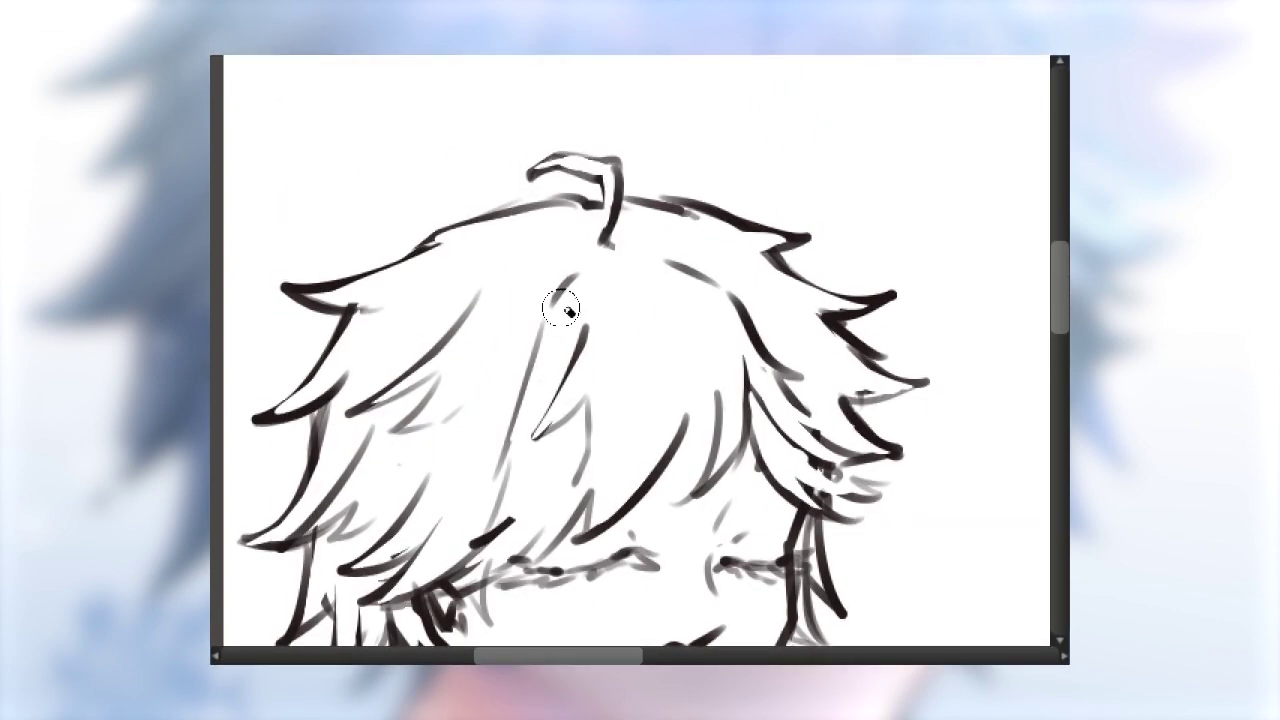
Add fine detail strands along the top of the hair and inside the fringe.
scroll(609, 363, "down", 1)
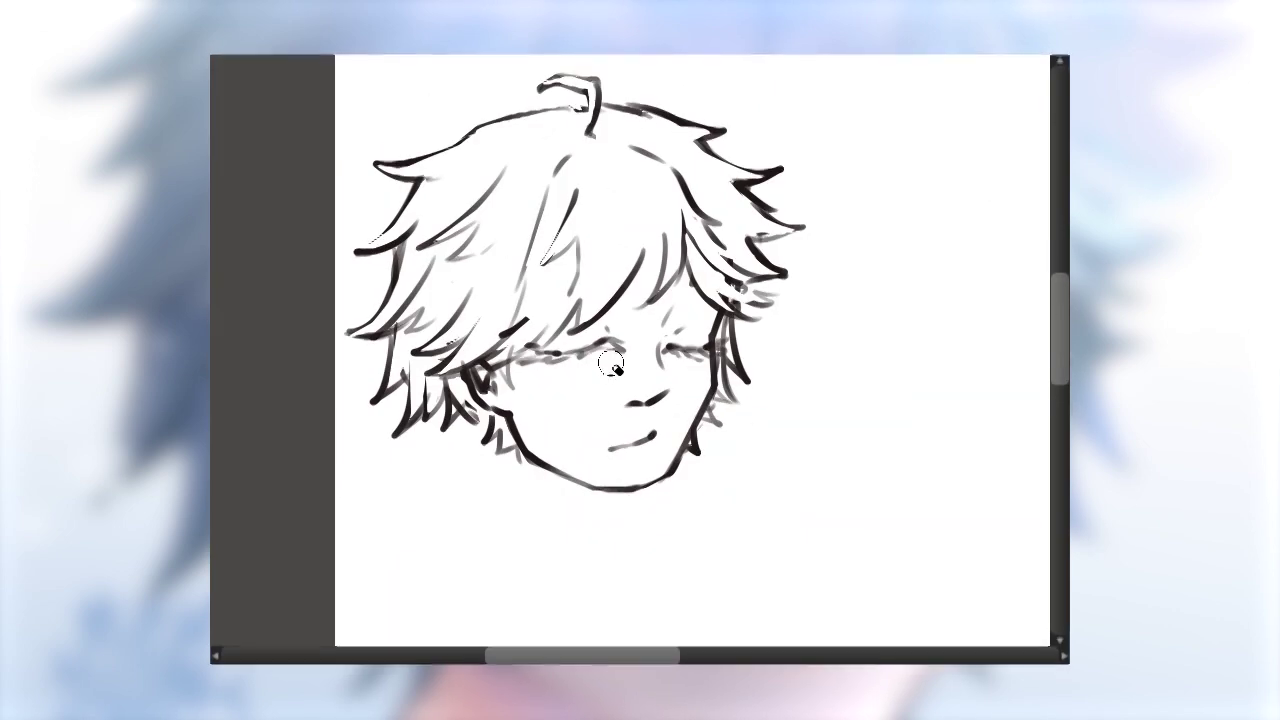
left_click_drag(472, 150, 430, 162)
left_click_drag(666, 130, 710, 144)
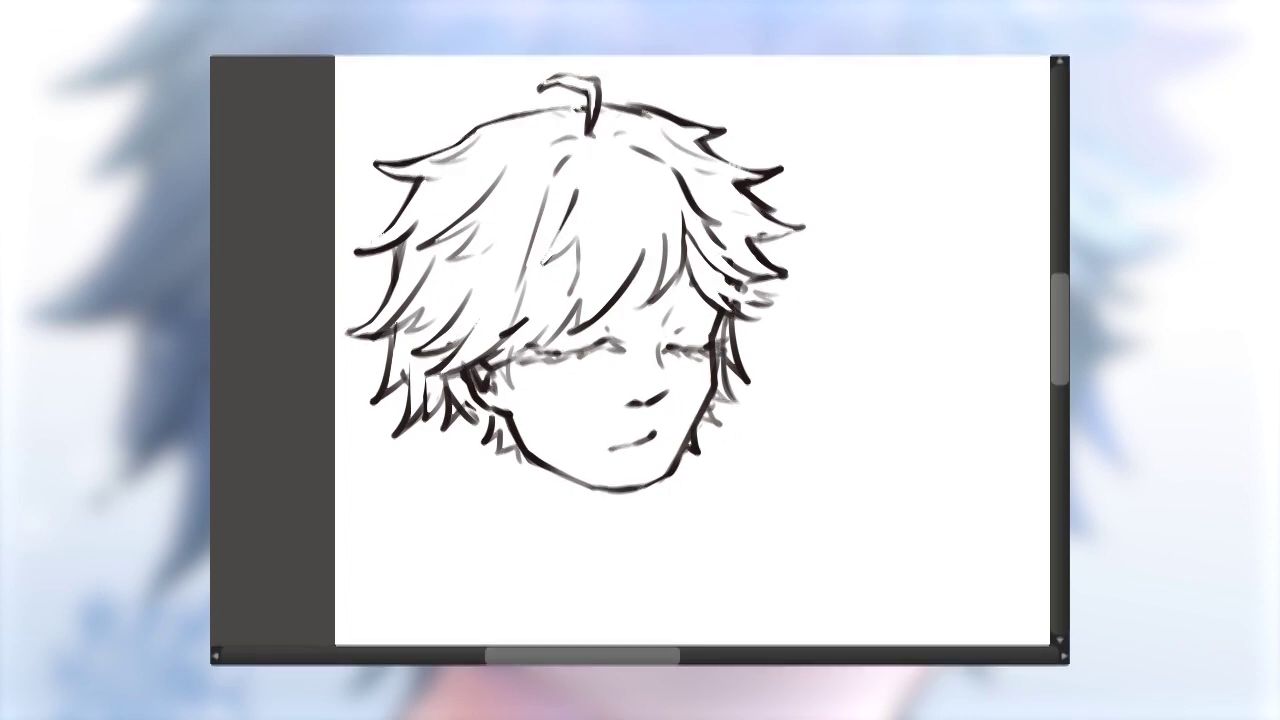
left_click_drag(550, 104, 486, 124)
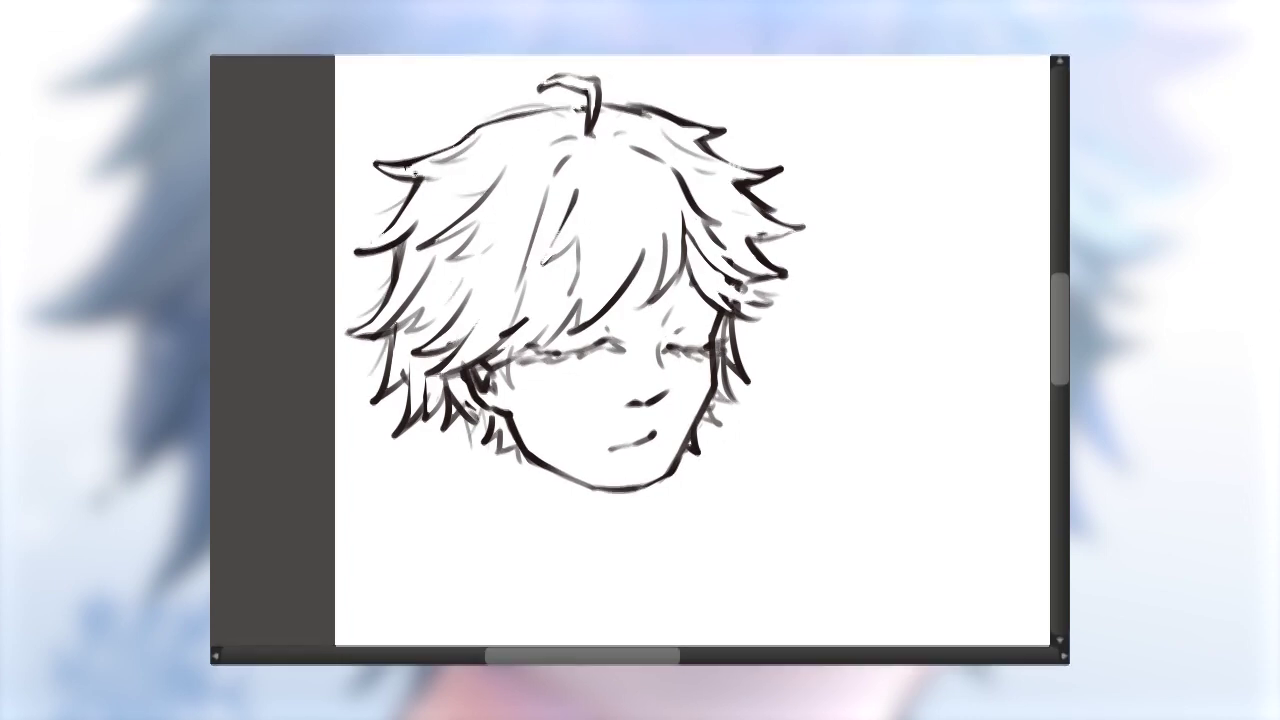
left_click_drag(643, 234, 661, 287)
scroll(767, 245, "down", 2)
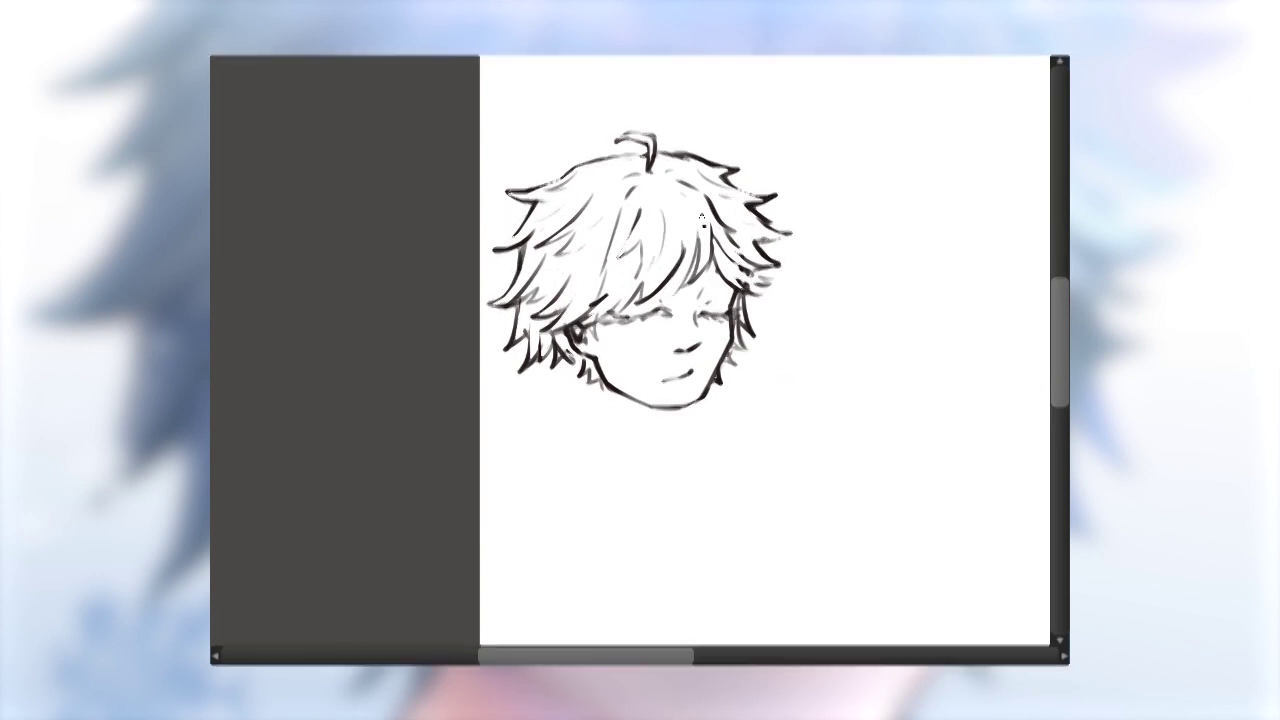
key("ctrl+minus")
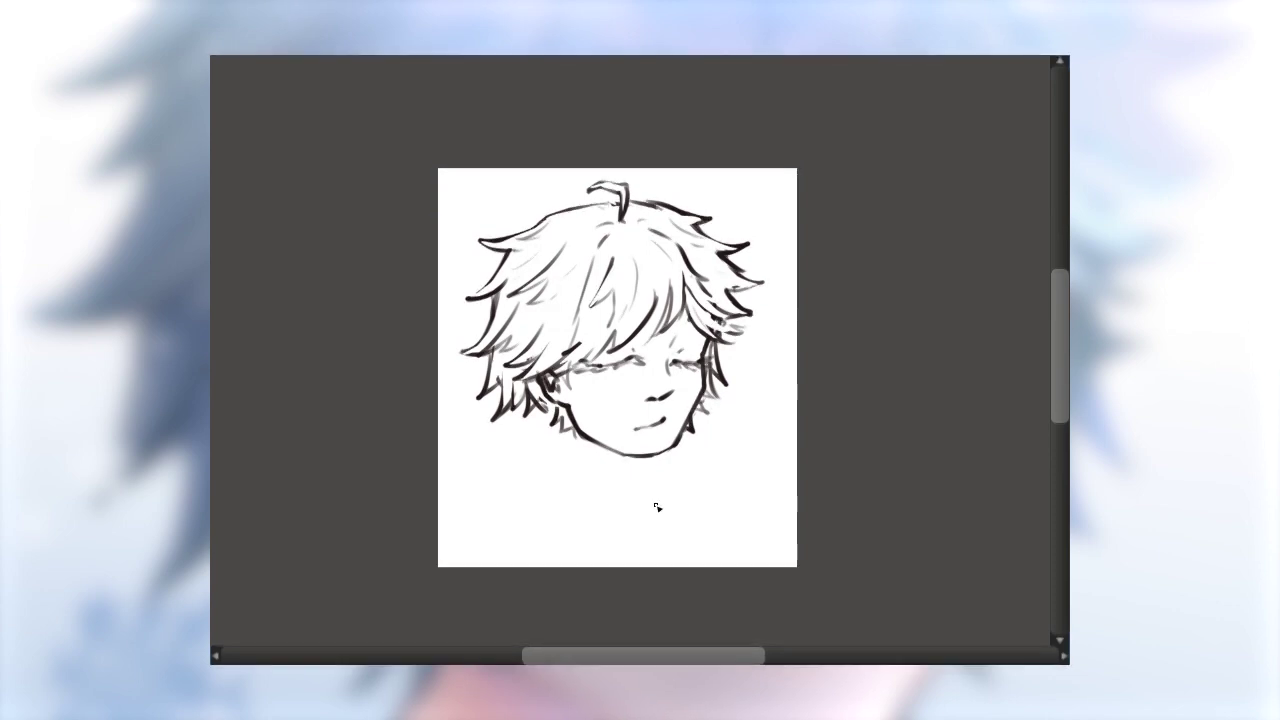
key("ctrl+plus")
left_click_drag(518, 392, 478, 460)
key("ctrl+z")
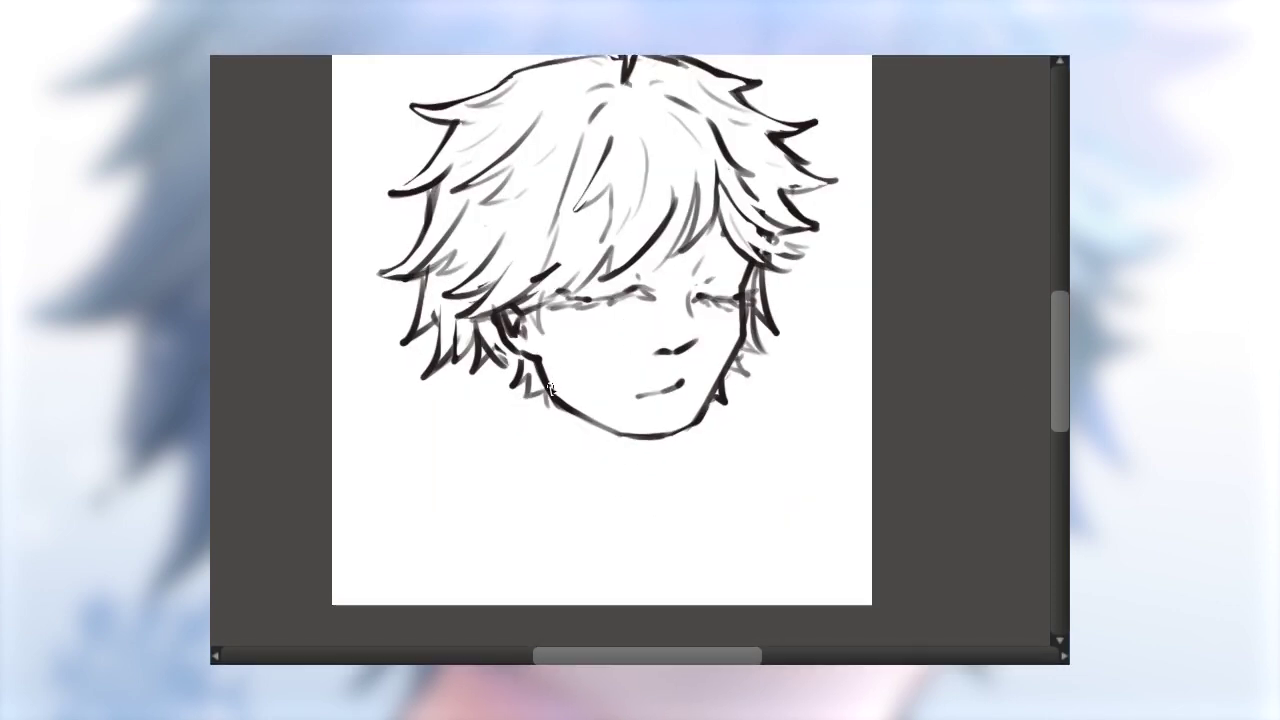
key("ctrl+minus")
left_click_drag(434, 508, 529, 402)
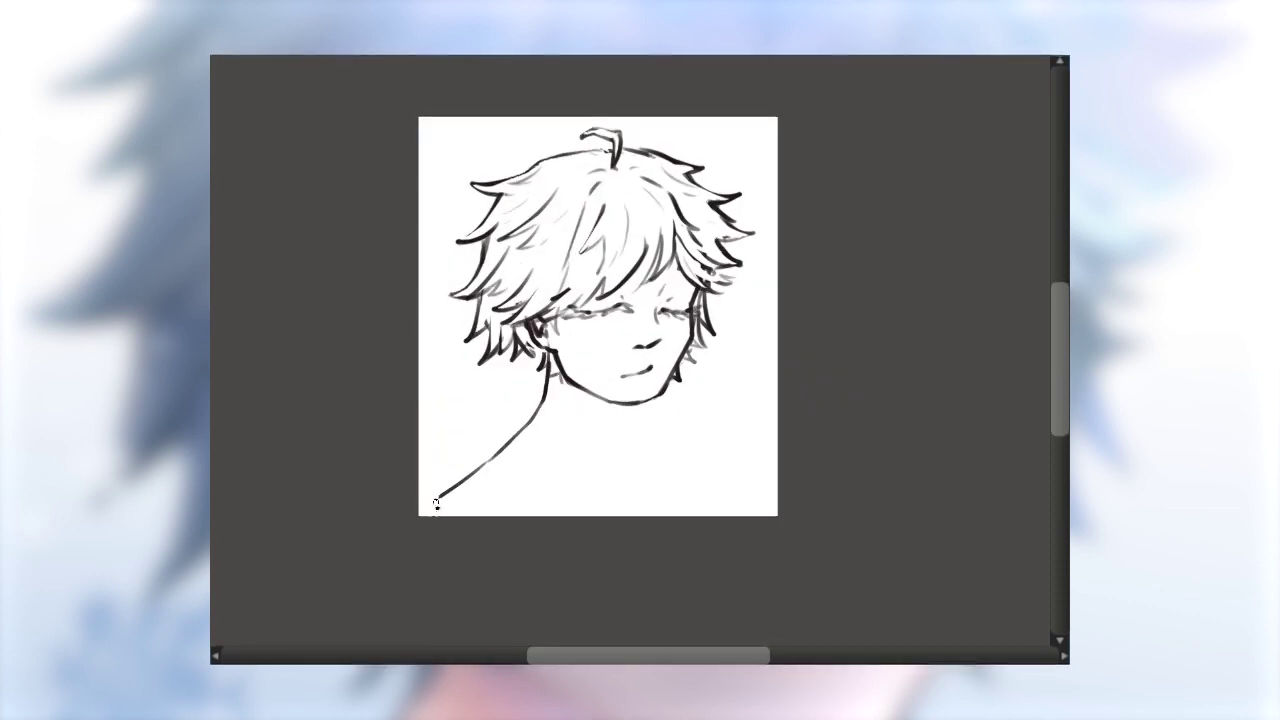
key("ctrl+z")
Draw both sides of the neck beneath the jaw and continue them outward into sloping shoulder lines.
left_click_drag(622, 406, 634, 471)
left_click_drag(543, 354, 542, 398)
left_click_drag(534, 401, 420, 514)
left_click_drag(634, 471, 717, 515)
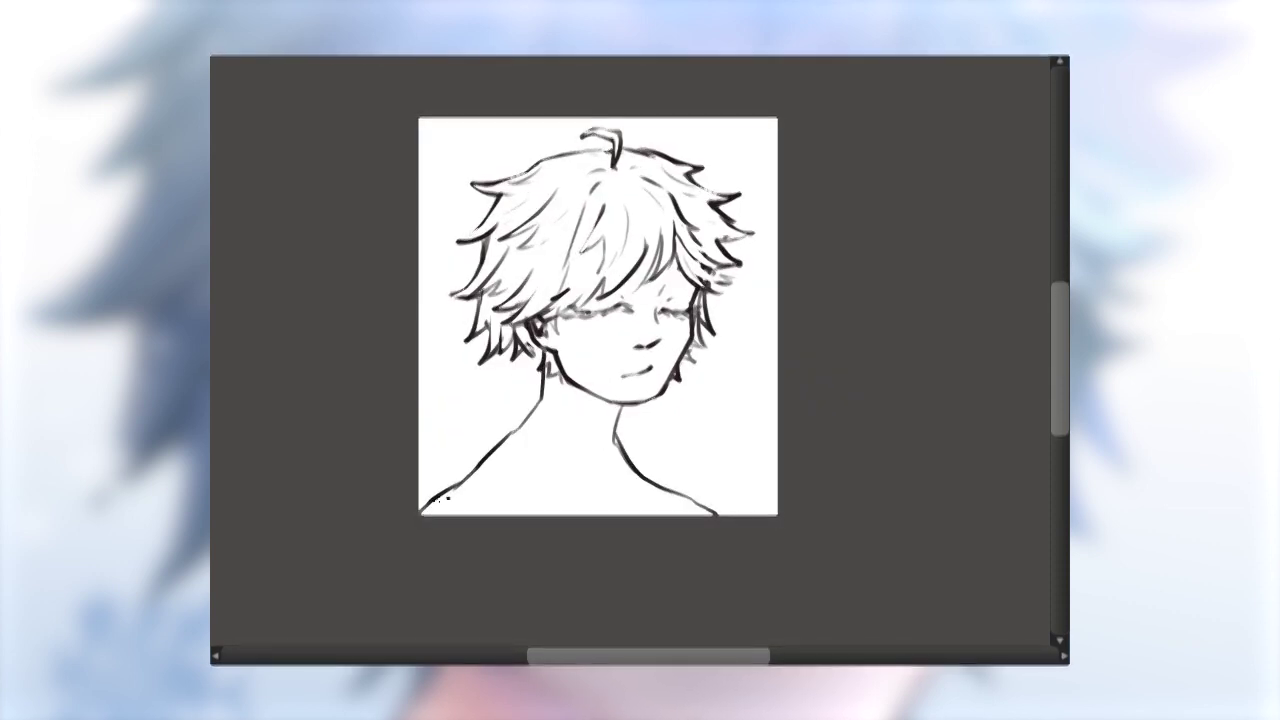
Thicken the neck and shoulder lines and carry them out to the canvas edges.
left_click_drag(543, 397, 615, 428)
mouse_move(543, 397)
left_mouse_down()
mouse_move(515, 433)
mouse_move(612, 428)
left_mouse_up()
mouse_move(515, 433)
left_mouse_down()
mouse_move(420, 493)
mouse_move(421, 513)
left_mouse_up()
left_click_drag(690, 496, 717, 515)
left_click_drag(690, 496, 730, 514)
scroll(606, 426, "up", 1)
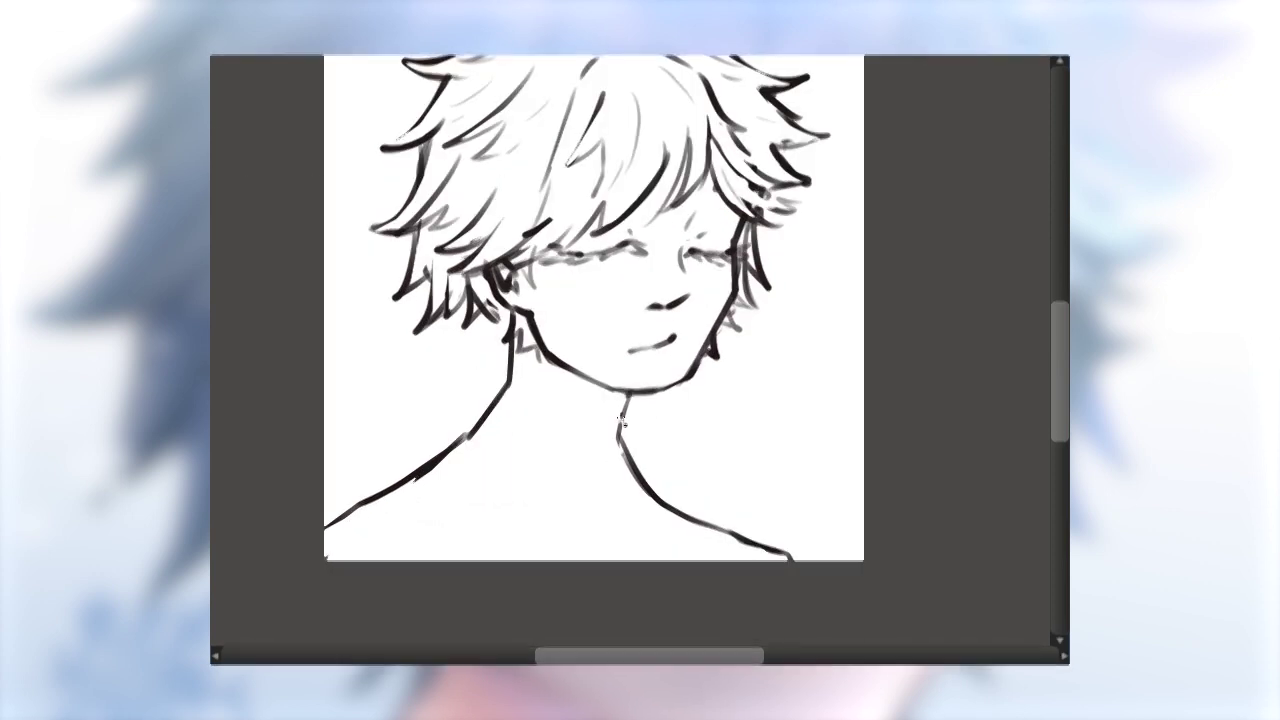
Add short pointed hair tips at the nape and outline the earlobe over them.
mouse_move(526, 357)
left_mouse_down()
mouse_move(516, 320)
mouse_move(488, 367)
left_mouse_up()
left_click_drag(733, 464, 757, 526)
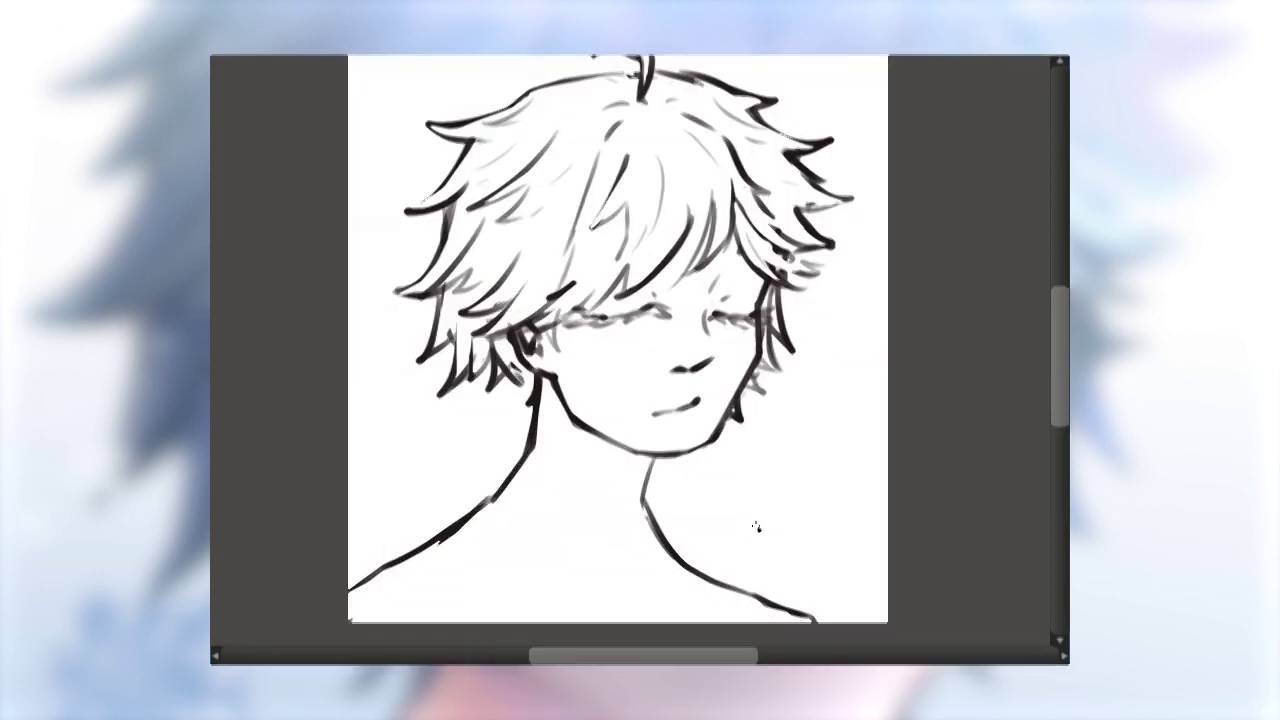
left_click_drag(668, 457, 660, 477)
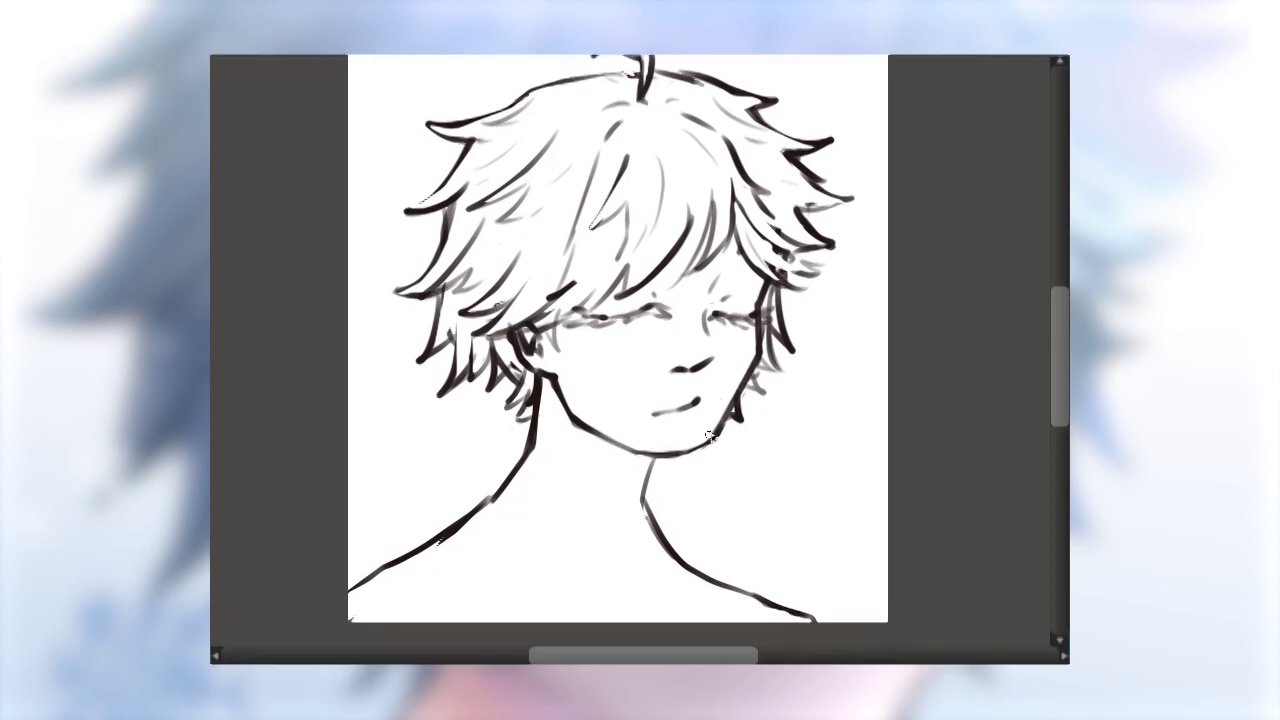
mouse_move(496, 503)
left_mouse_down()
mouse_move(545, 379)
mouse_move(559, 379)
left_mouse_up()
mouse_move(551, 380)
left_mouse_down()
mouse_move(564, 416)
mouse_move(537, 422)
mouse_move(509, 358)
left_mouse_up()
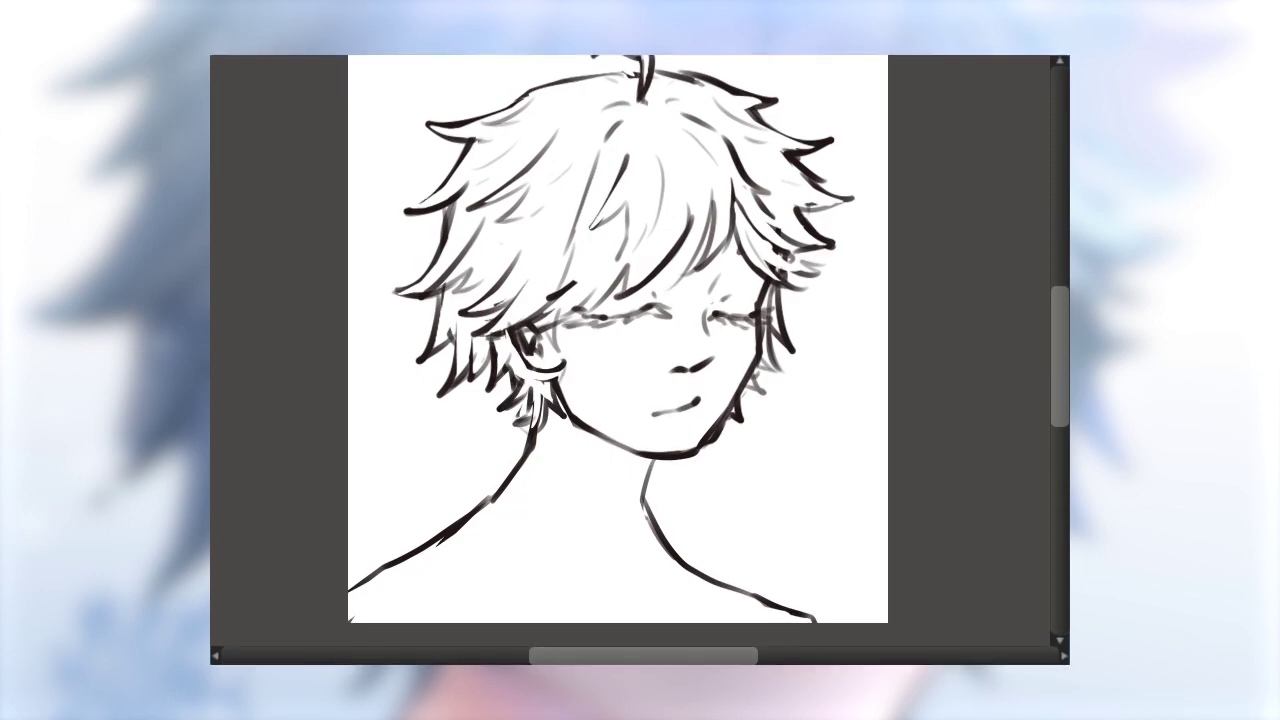
Draw a small hair tuft under the chin beside the neck and smooth the neck and shoulder lines.
scroll(991, 366, "up", 1)
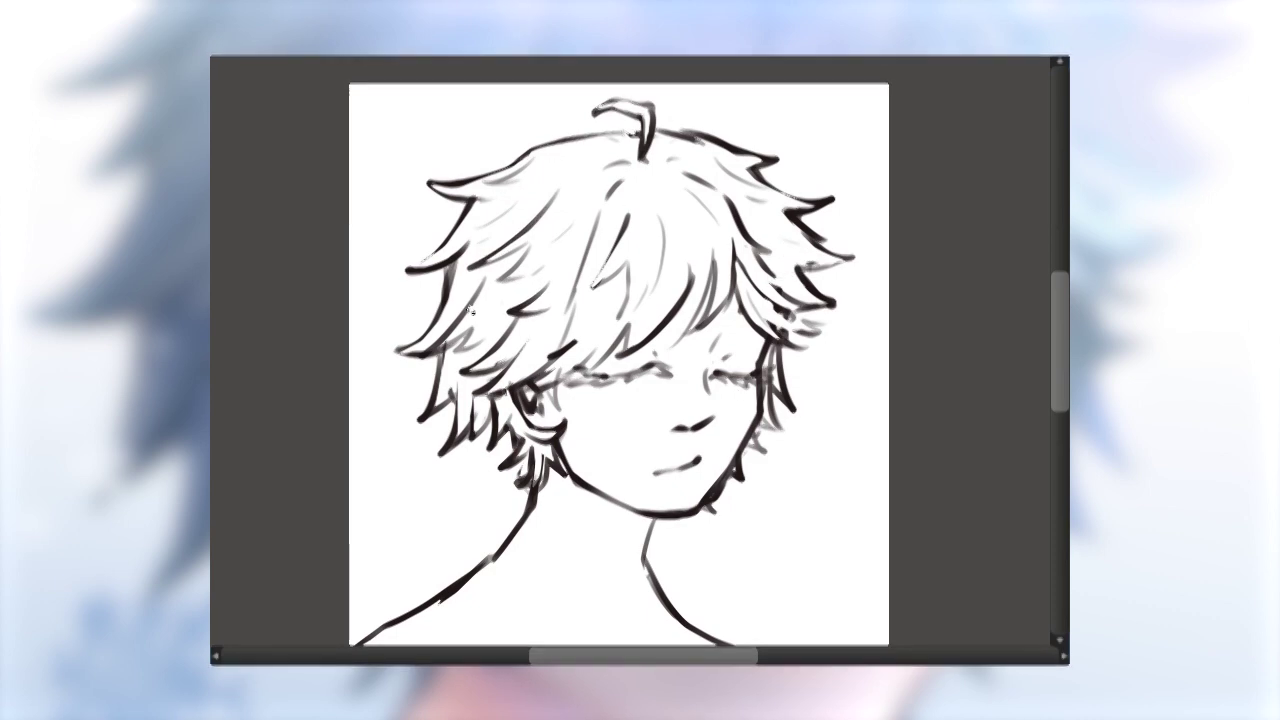
scroll(768, 272, "down", 2)
scroll(768, 272, "up", 1)
scroll(734, 446, "up", 1)
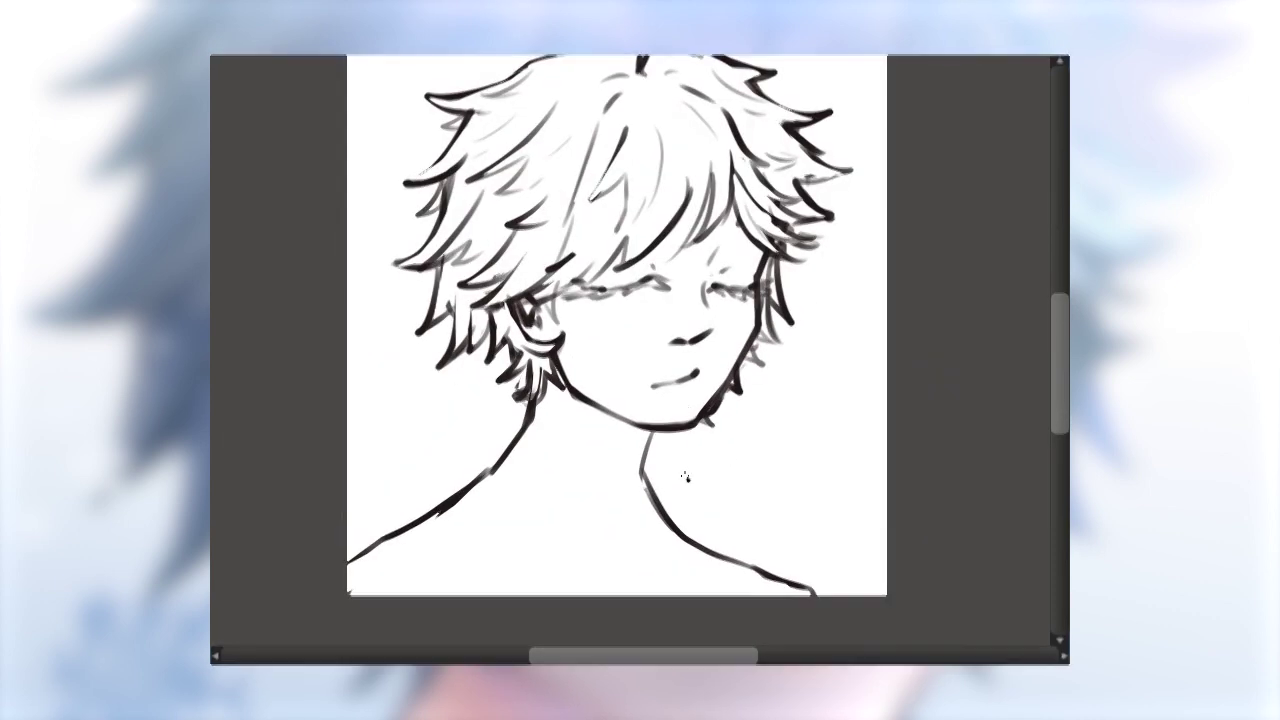
left_click_drag(652, 434, 665, 435)
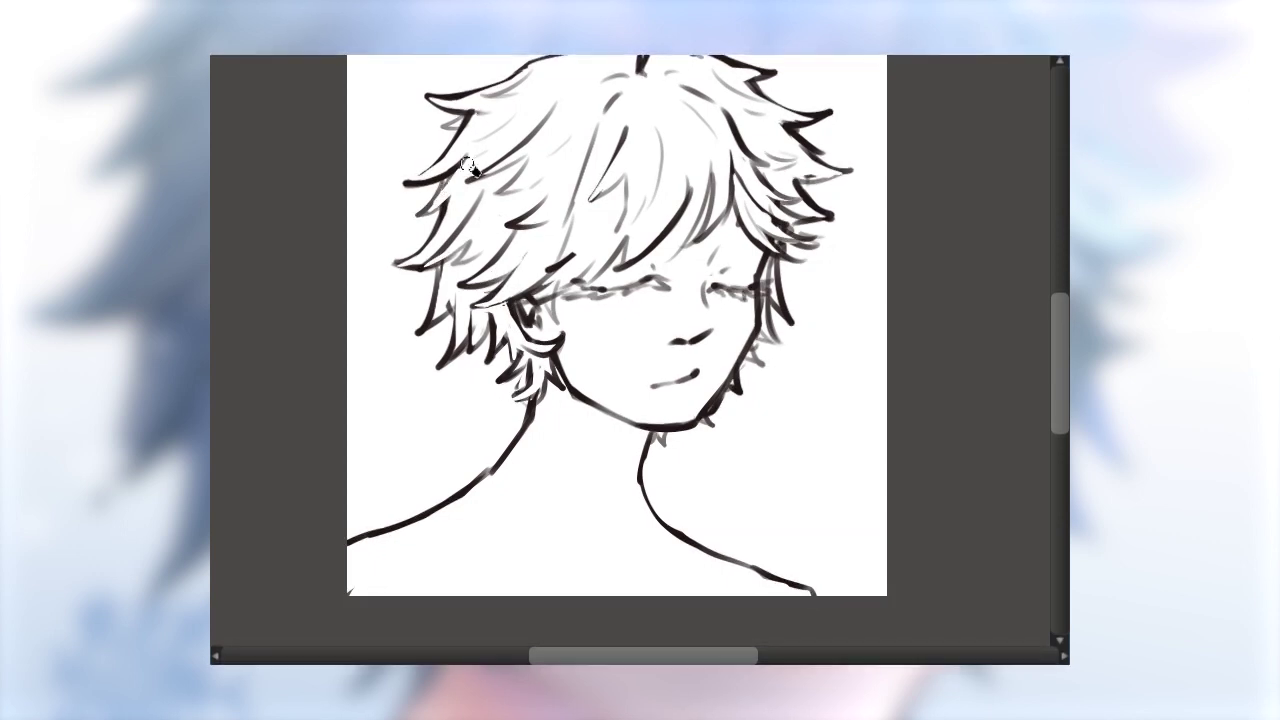
scroll(846, 126, "up", 3)
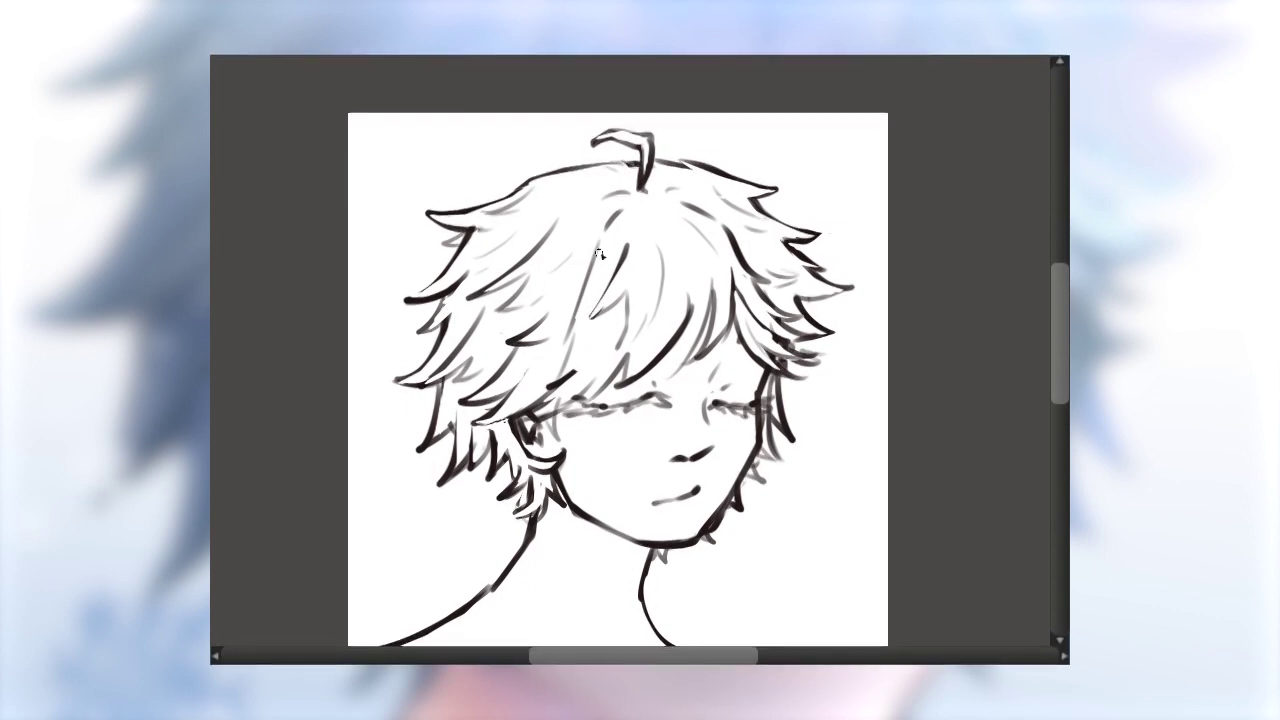
left_click_drag(1054, 327, 1054, 382)
scroll(813, 400, "down", 1)
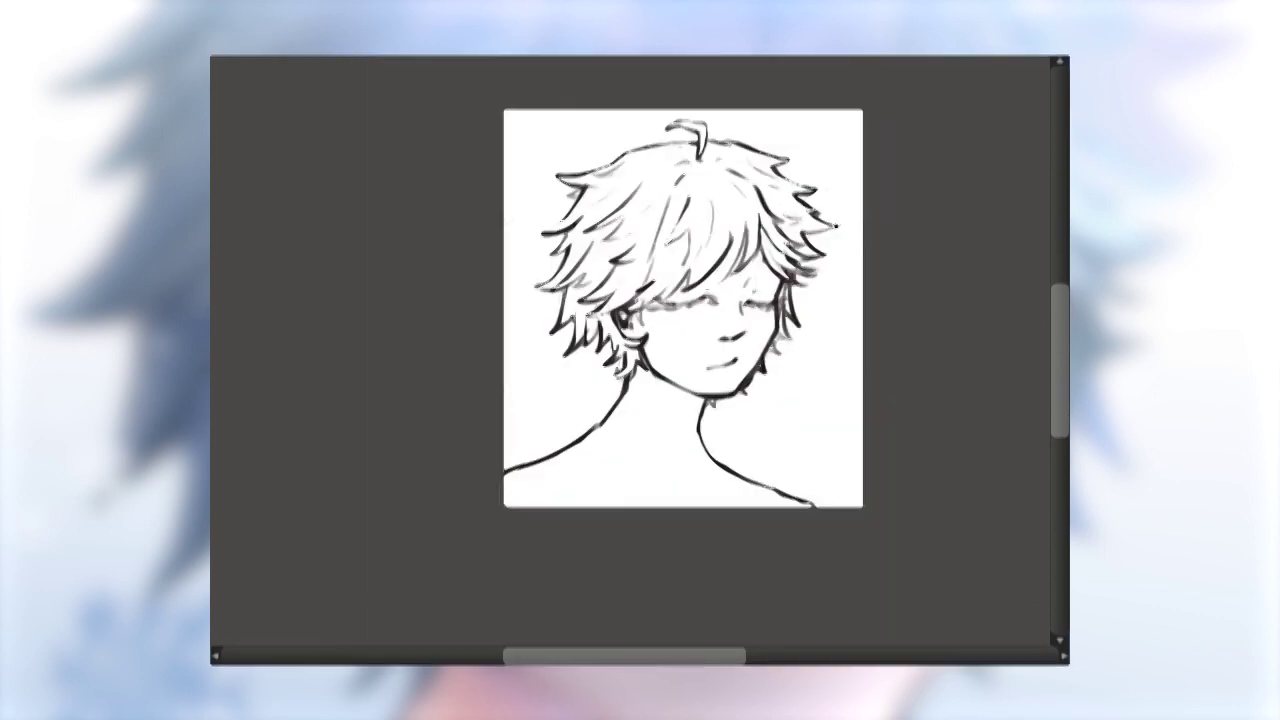
Draw a curved collar line around the neck with a small notch at the front and refine the adjoining shoulder line.
scroll(787, 291, "up", 1)
left_click_drag(536, 462, 656, 496)
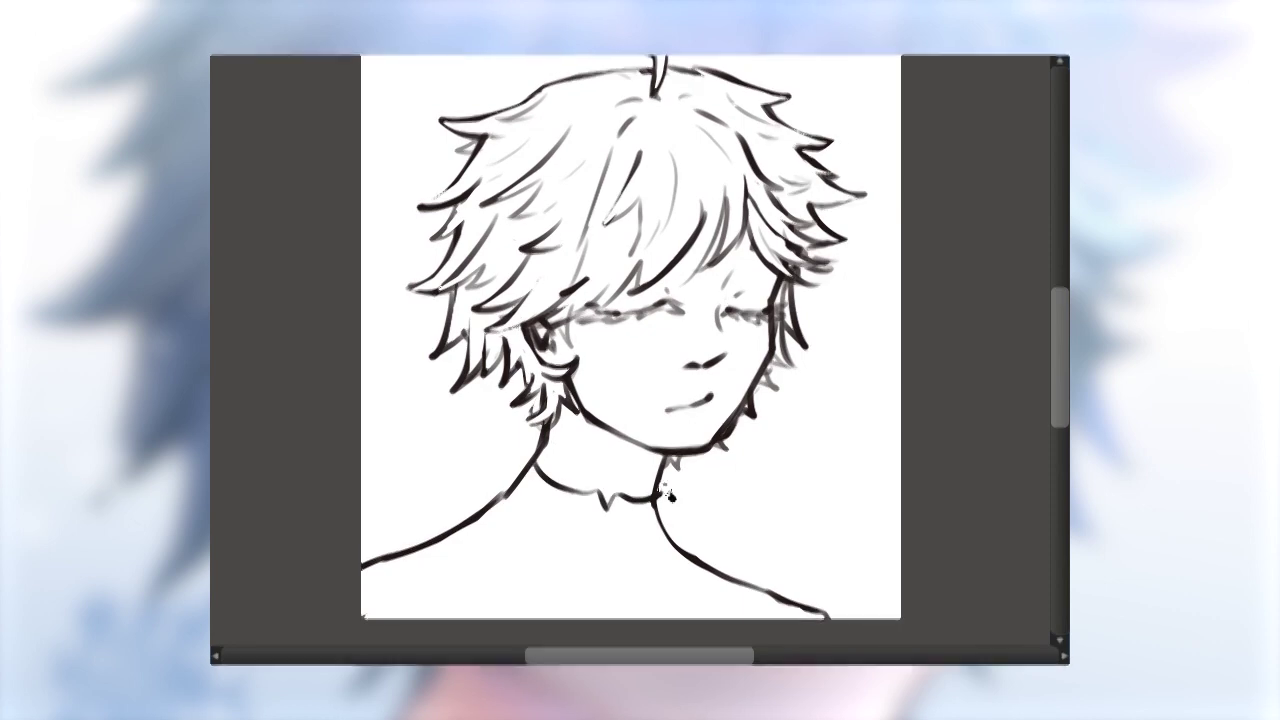
key("ctrl+z")
mouse_move(545, 446)
left_mouse_down()
mouse_move(652, 490)
mouse_move(613, 517)
left_mouse_up()
key("ctrl+z")
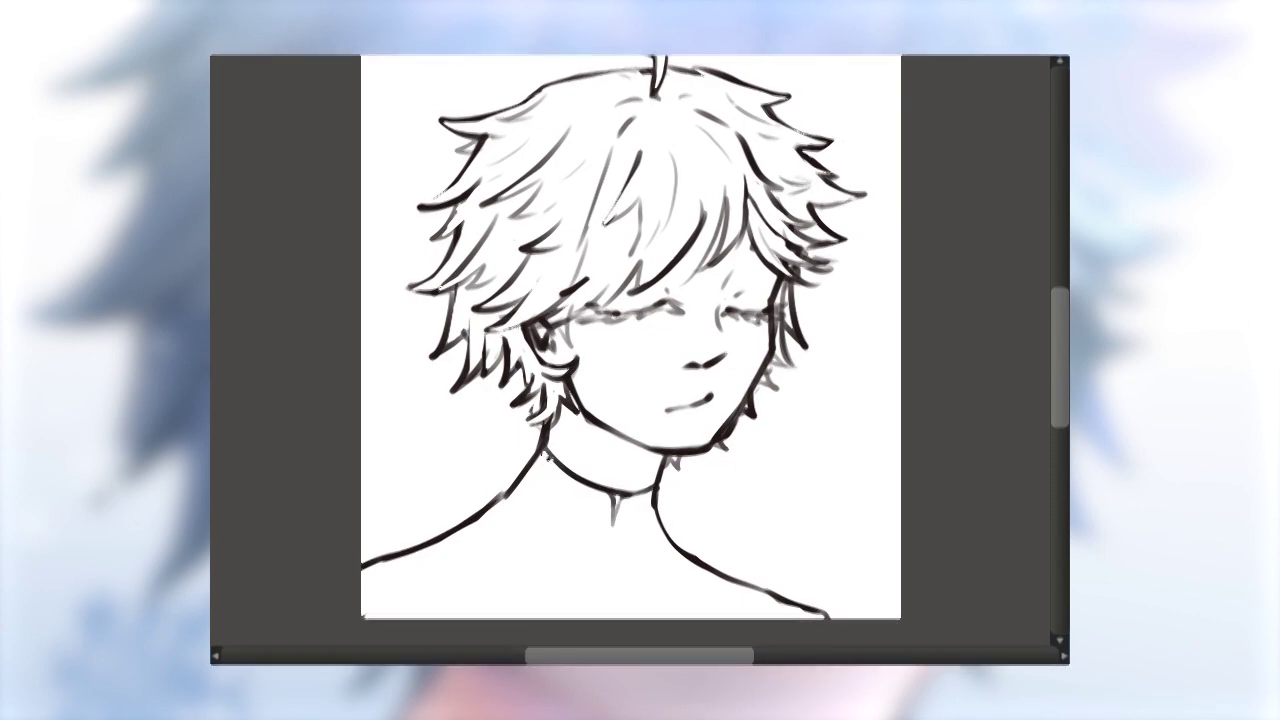
mouse_move(543, 452)
left_mouse_down()
mouse_move(512, 494)
mouse_move(366, 560)
left_mouse_up()
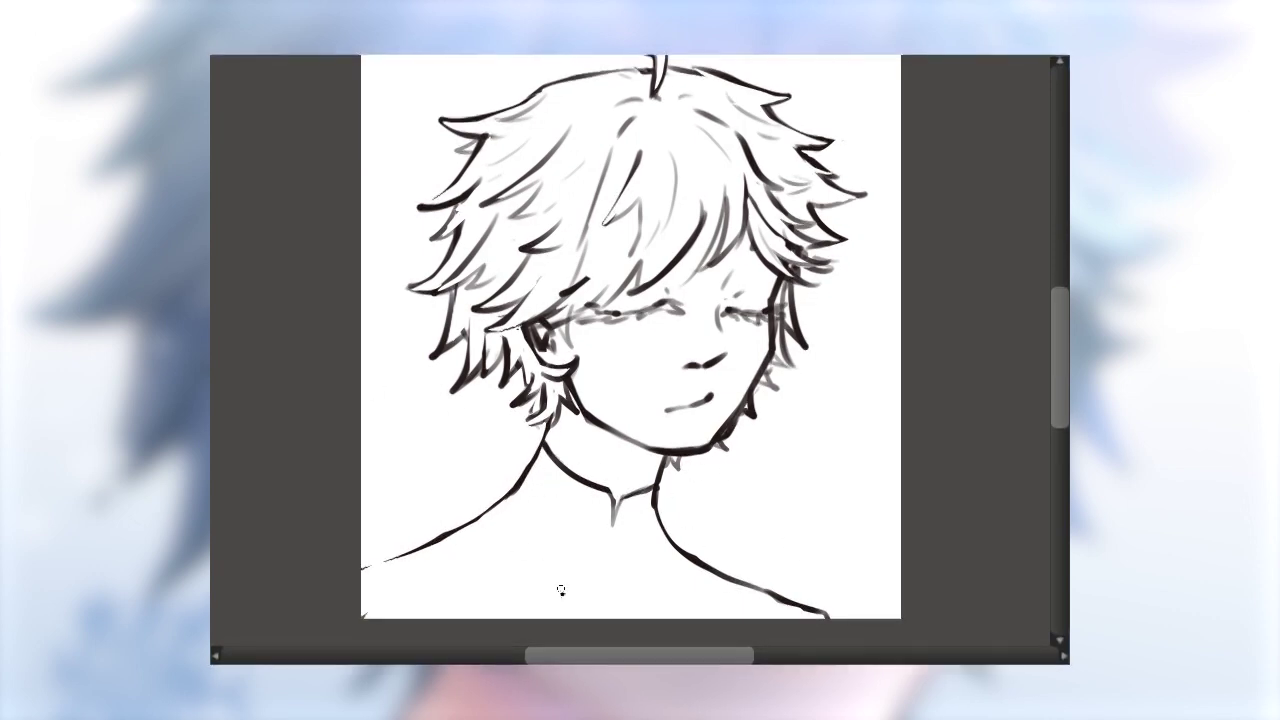
Sketch faint collarbone lines across the upper chest between the shoulders.
left_click_drag(506, 593, 605, 580)
left_click_drag(462, 580, 712, 600)
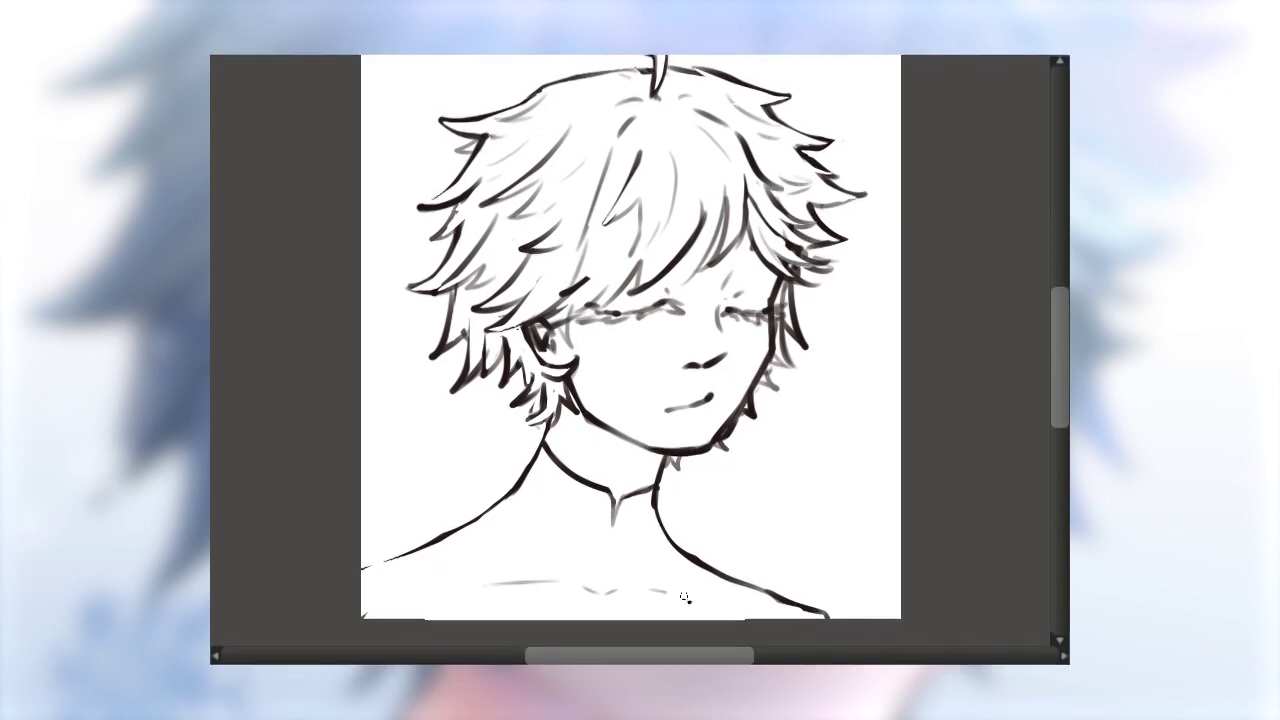
scroll(746, 495, "down", 2)
left_click_drag(798, 488, 803, 500)
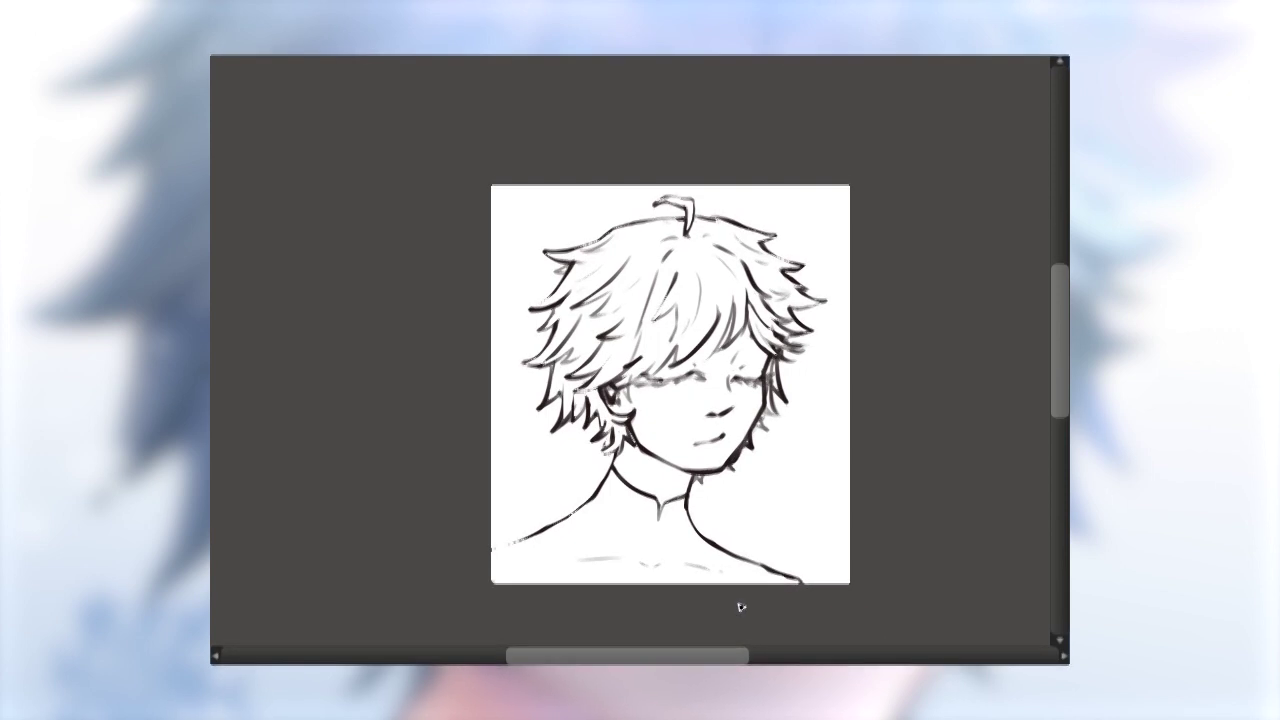
Paint a selection over the whole face, the ear and the neck down to the collar.
scroll(718, 363, "up", 2)
scroll(718, 354, "down", 1)
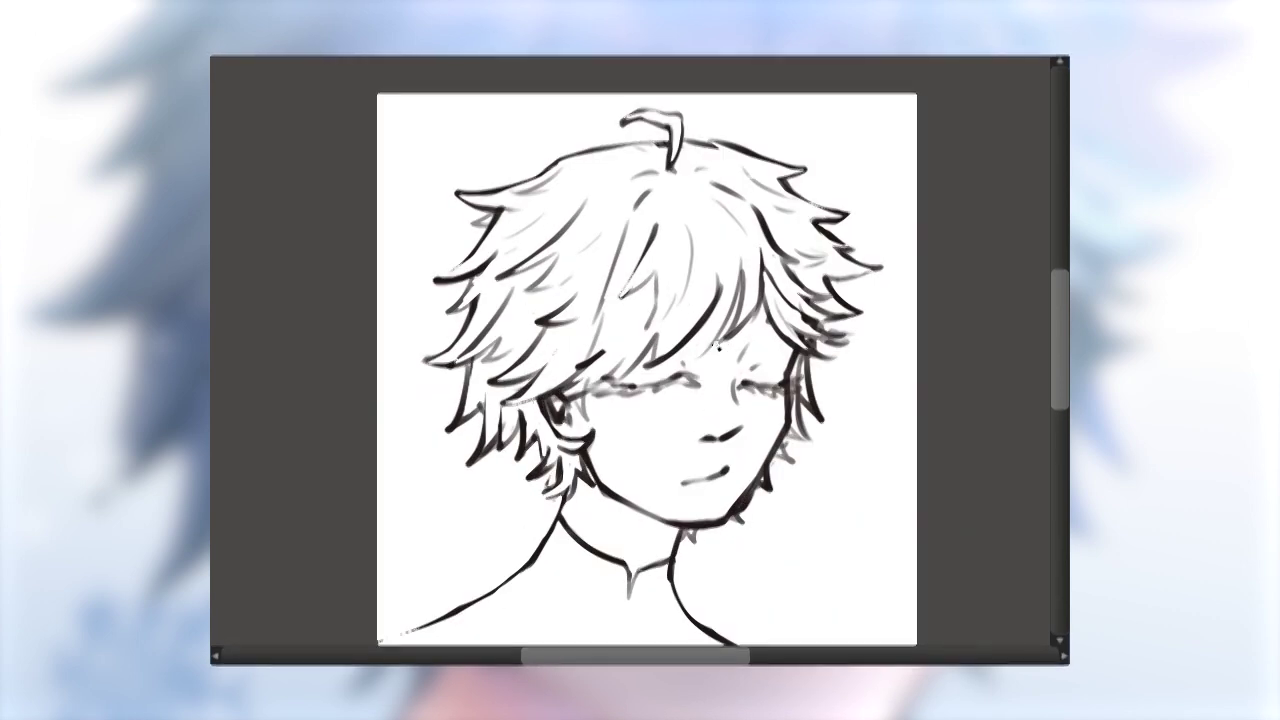
scroll(717, 347, "up", 1)
scroll(718, 250, "down", 1)
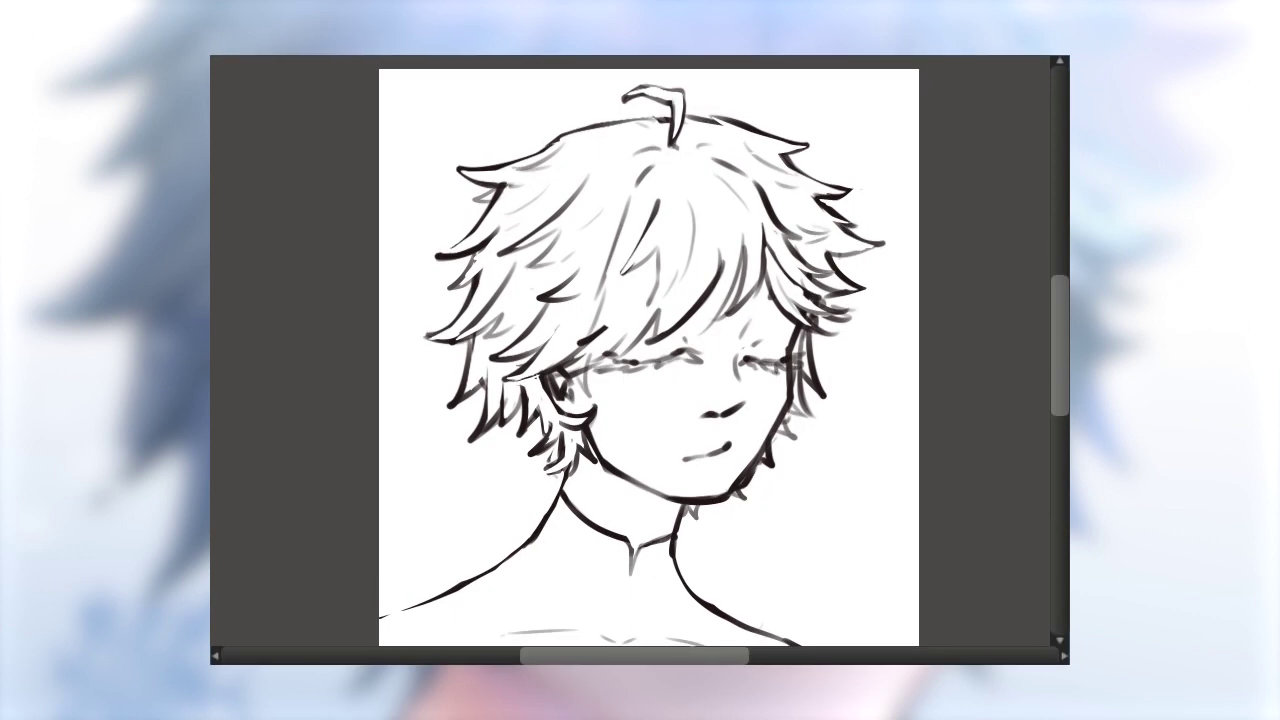
mouse_move(668, 388)
left_mouse_down()
mouse_move(729, 288)
mouse_move(767, 418)
mouse_move(574, 399)
left_mouse_up()
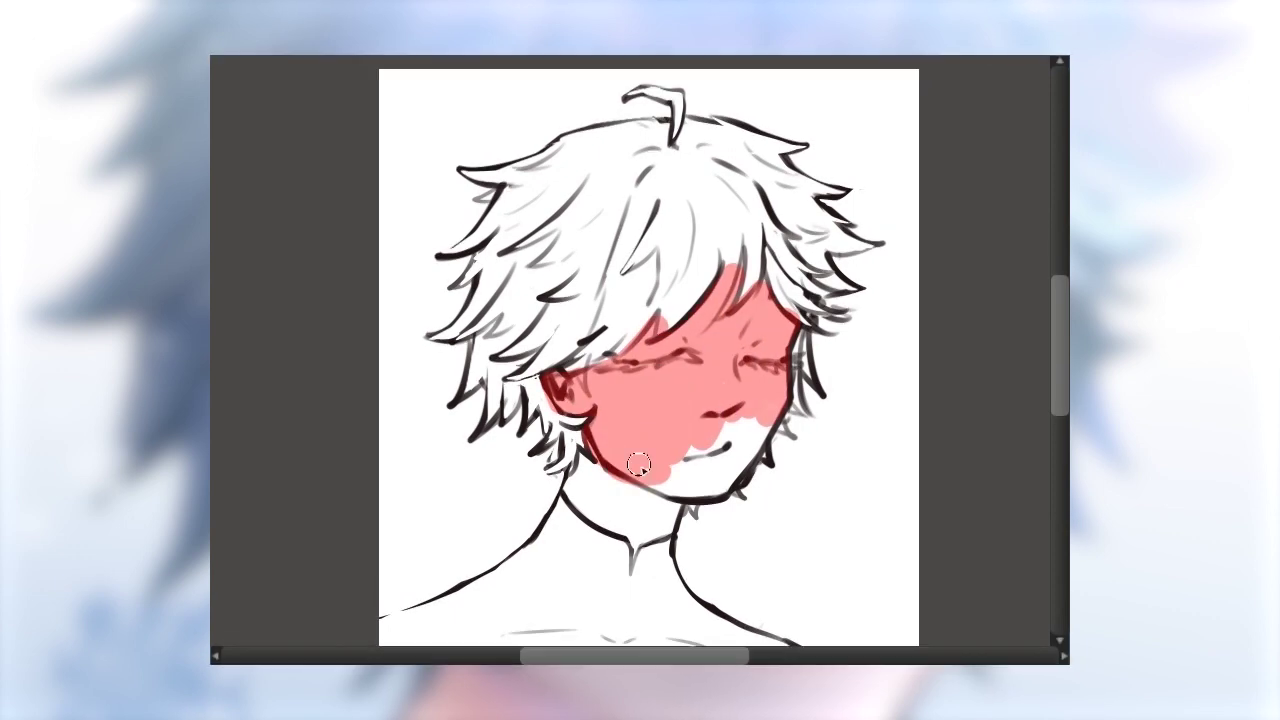
mouse_move(639, 464)
left_mouse_down()
mouse_move(694, 422)
mouse_move(643, 531)
mouse_move(777, 277)
left_mouse_up()
left_click_drag(631, 545, 637, 404)
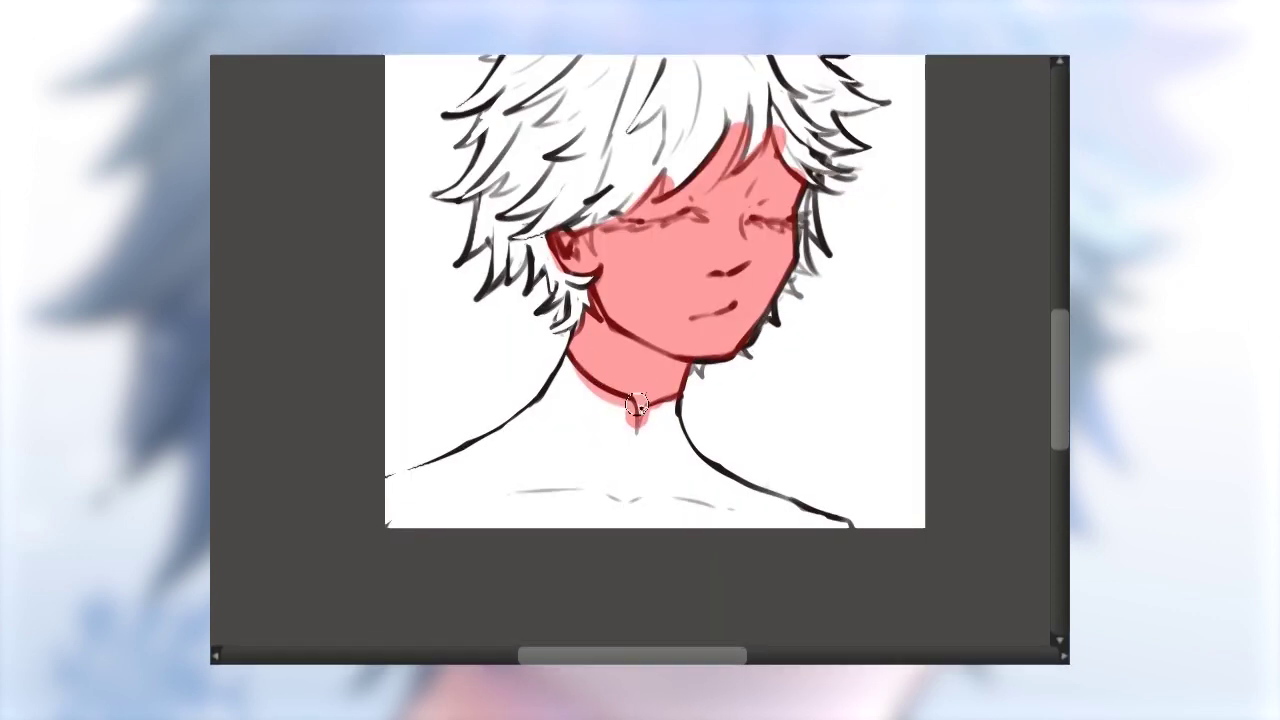
Colour the selected skin in a pale tone, with soft red shading under the fringe and a lavender tint on the chin.
mouse_move(552, 230)
left_mouse_down()
mouse_move(680, 191)
mouse_move(755, 116)
left_mouse_up()
mouse_move(620, 309)
left_mouse_down()
mouse_move(668, 337)
mouse_move(591, 427)
left_mouse_up()
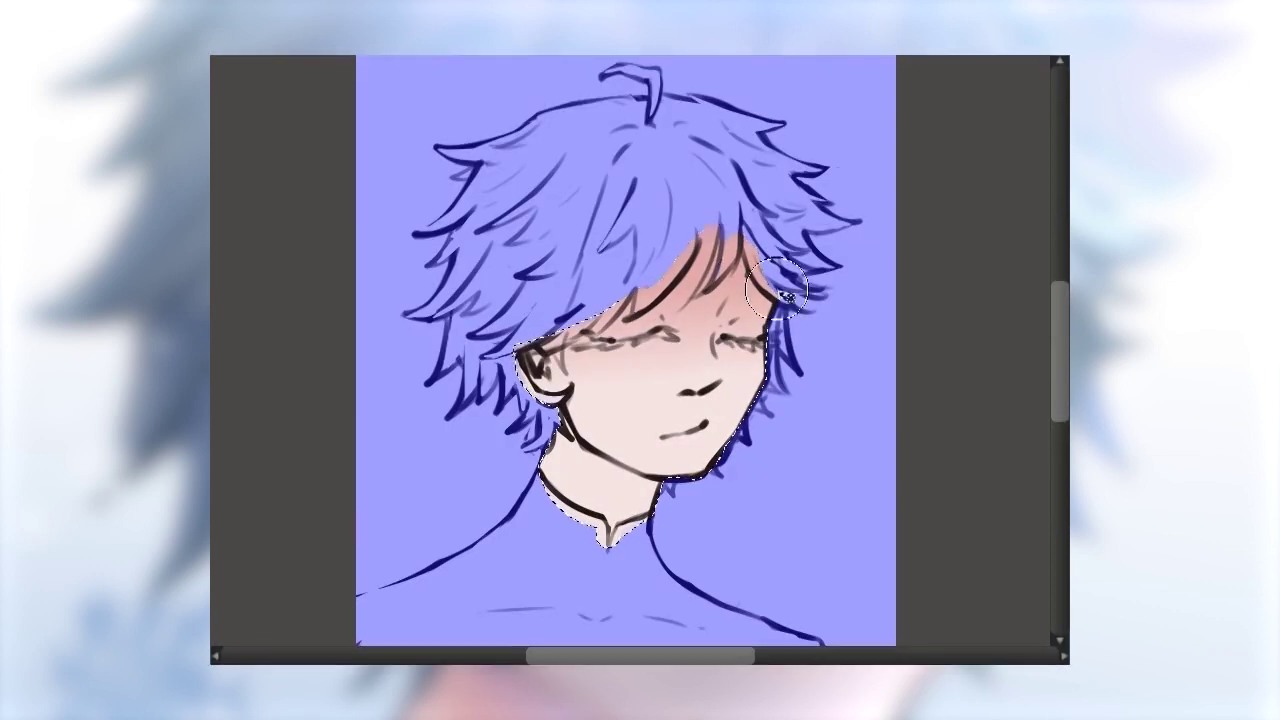
left_click_drag(590, 455, 642, 491)
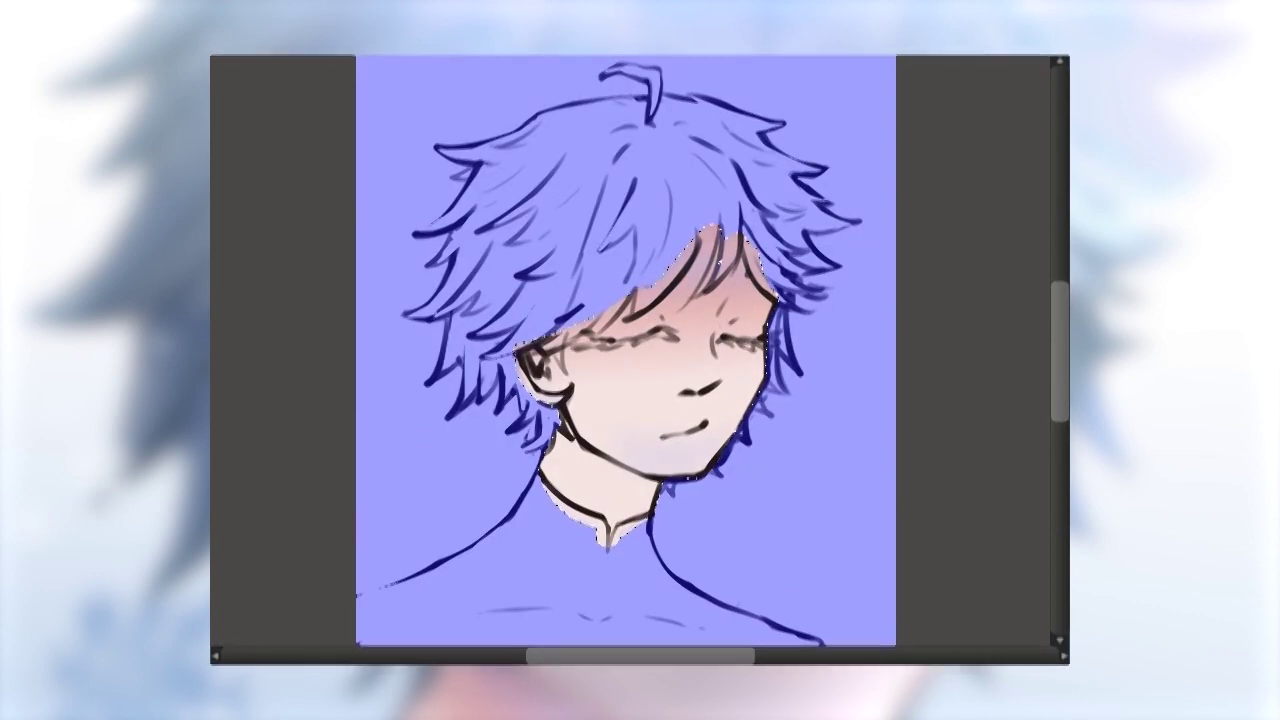
Paint a soft red shadow on the neck just below the jawline.
scroll(590, 492, "up", 3)
mouse_move(735, 475)
left_mouse_down()
mouse_move(603, 380)
mouse_move(790, 490)
left_mouse_up()
left_click_drag(680, 525, 735, 545)
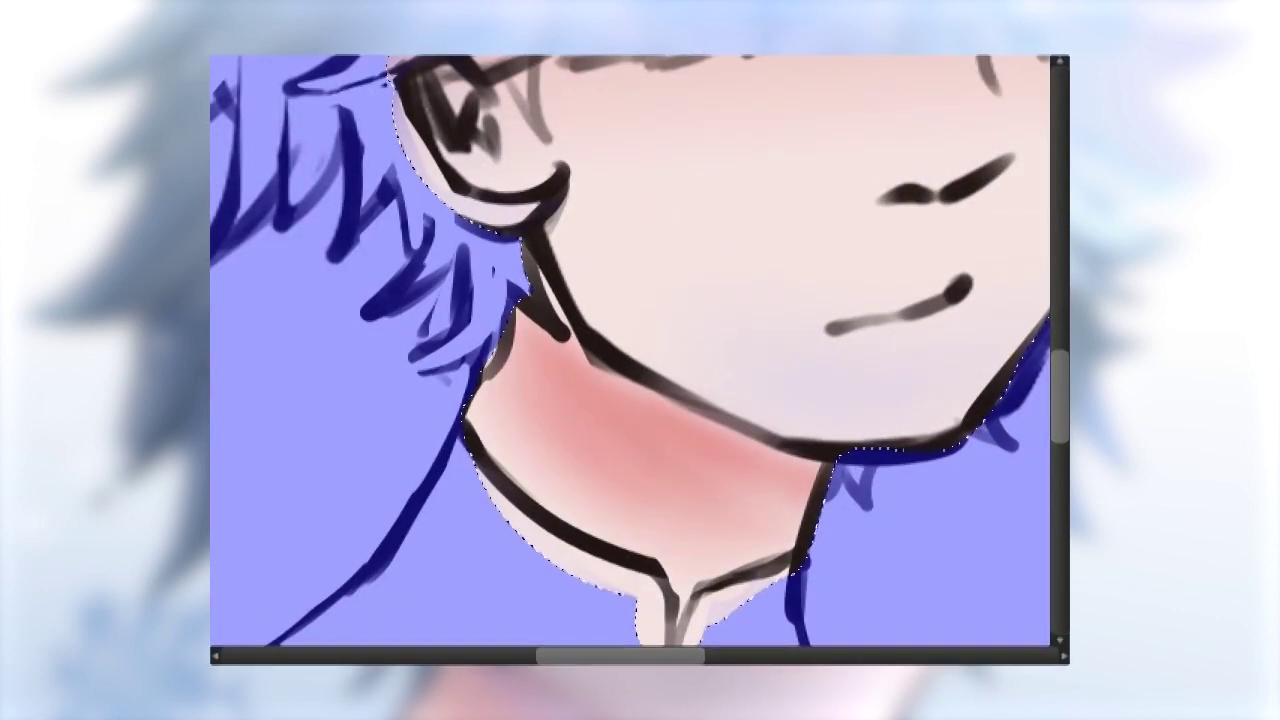
scroll(886, 457, "down", 2)
scroll(794, 443, "down", 2)
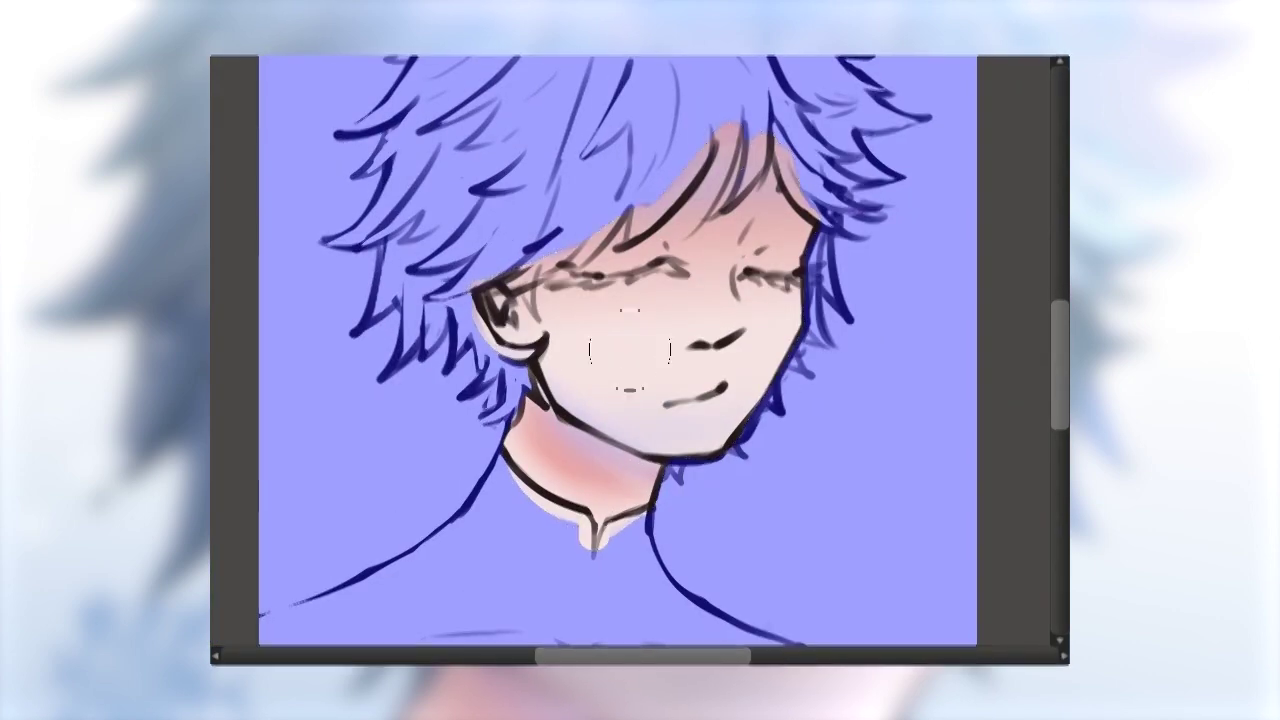
Brush a wide pink blush across both cheeks and the nose below the closed eyes.
mouse_move(716, 447)
left_mouse_down()
mouse_move(723, 437)
mouse_move(697, 461)
left_mouse_up()
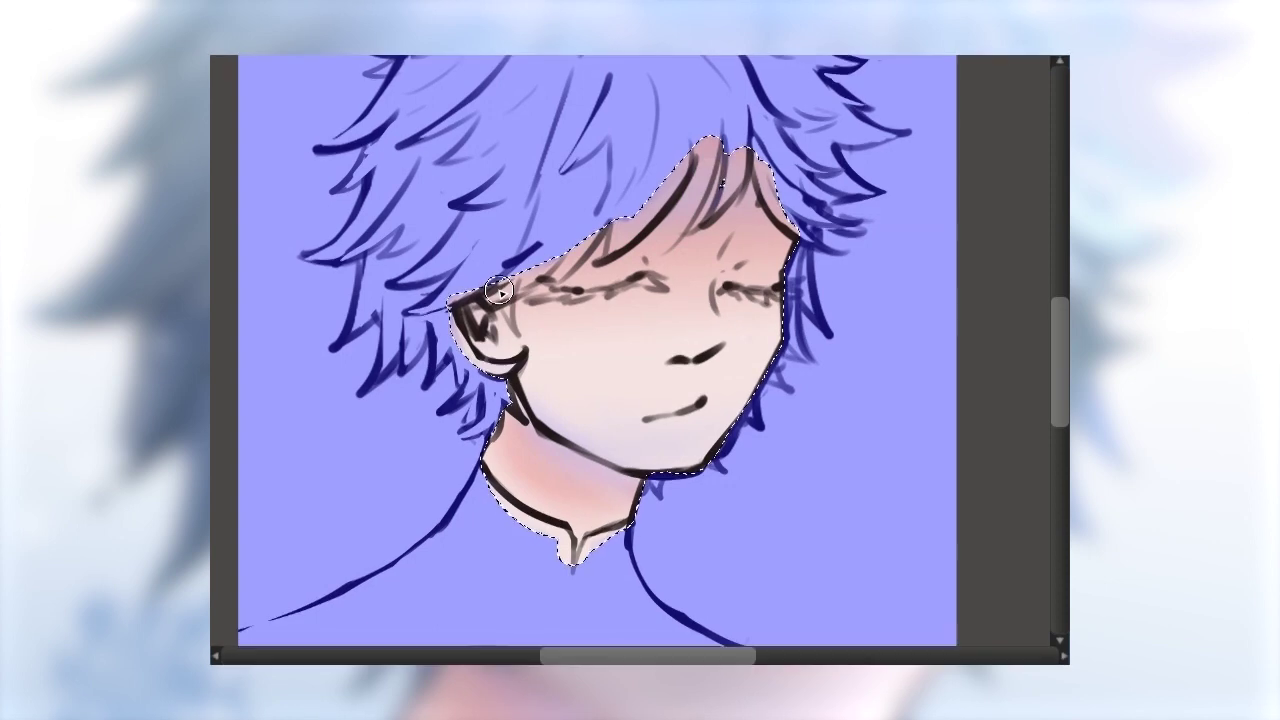
left_click_drag(535, 322, 780, 320)
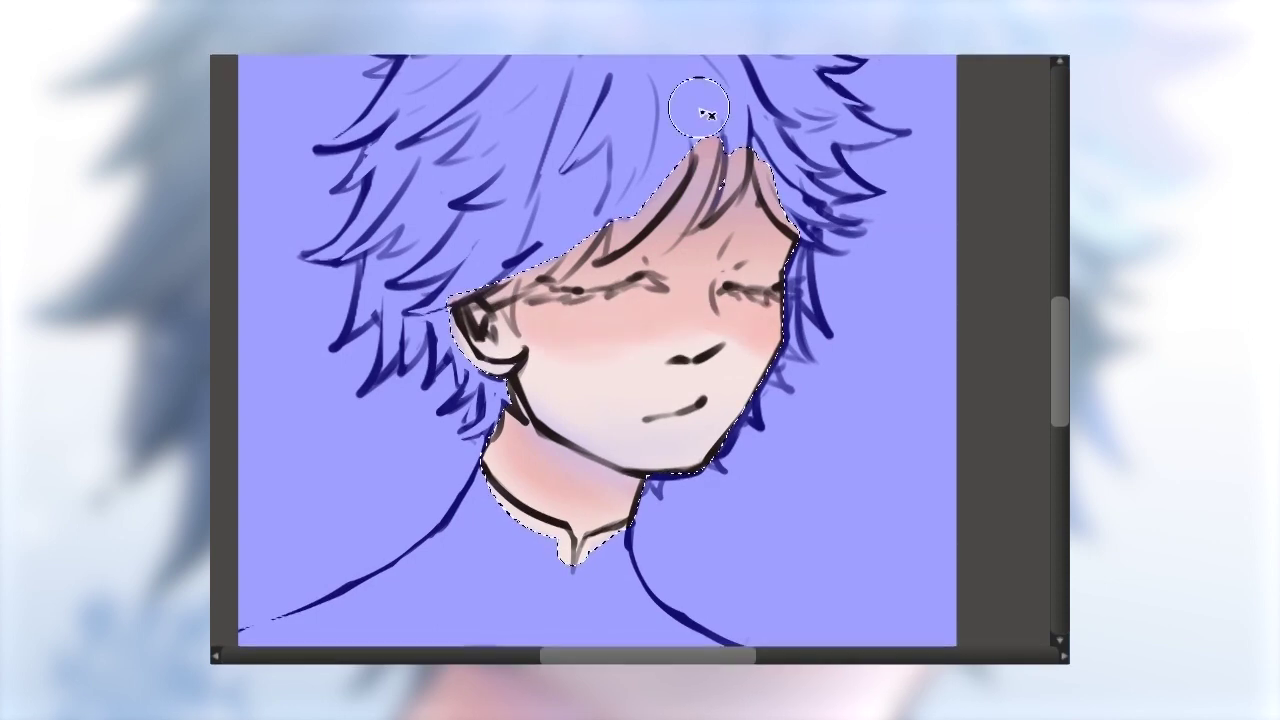
left_click_drag(660, 385, 586, 458)
key("ctrl+d")
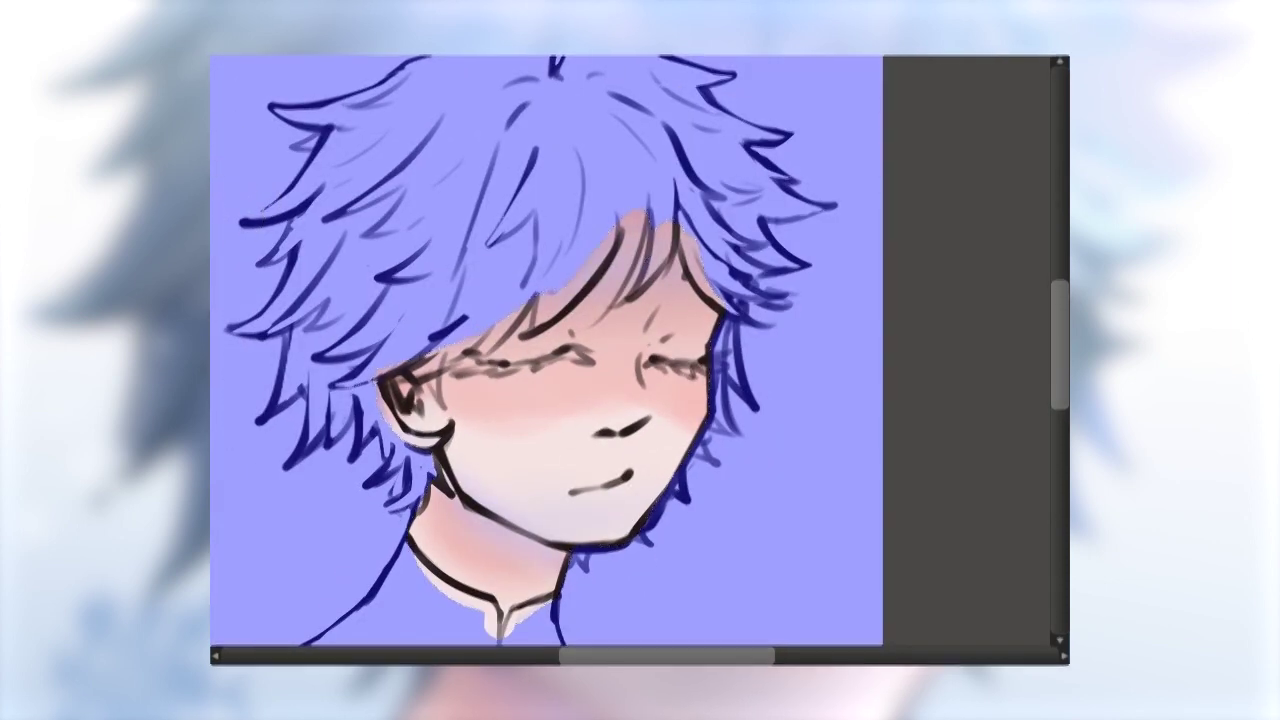
mouse_move(732, 455)
left_mouse_down()
mouse_move(548, 403)
mouse_move(388, 412)
left_mouse_up()
left_click_drag(482, 425, 640, 410)
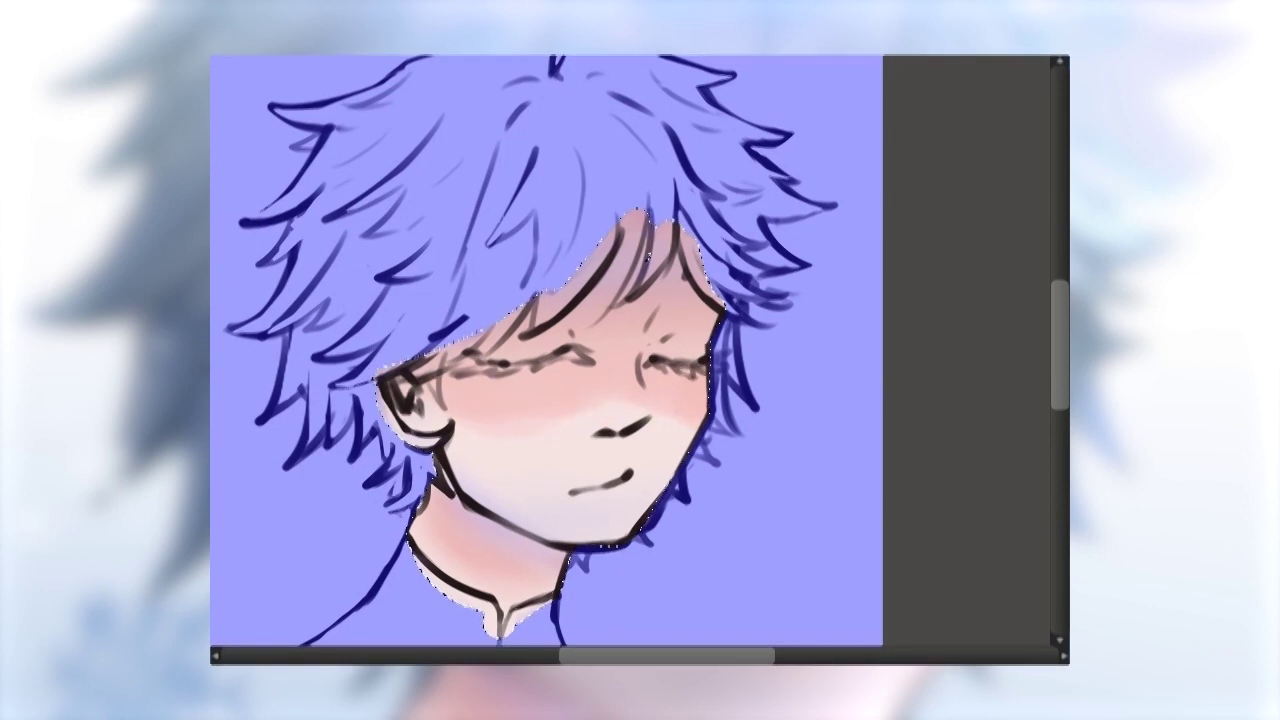
Deepen the pink shading along the nose bridge and under the closed eyes.
scroll(569, 395, "up", 2)
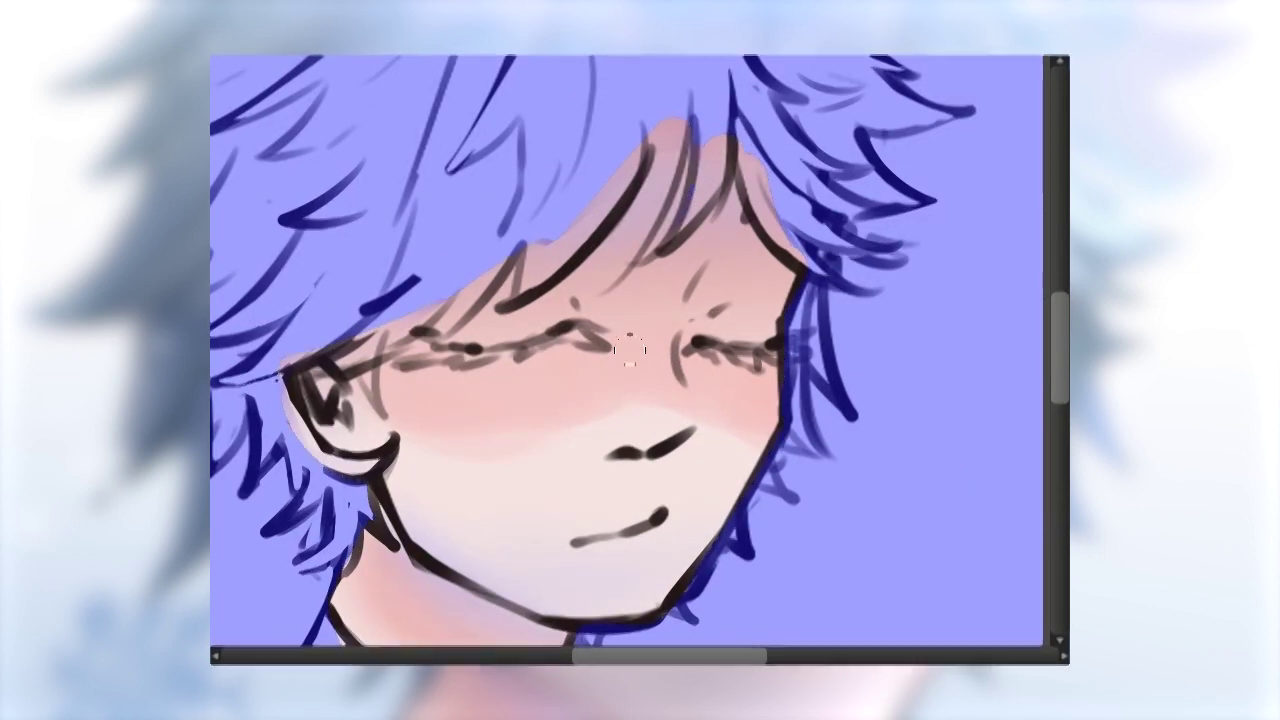
left_click_drag(692, 310, 682, 384)
left_click_drag(588, 346, 406, 385)
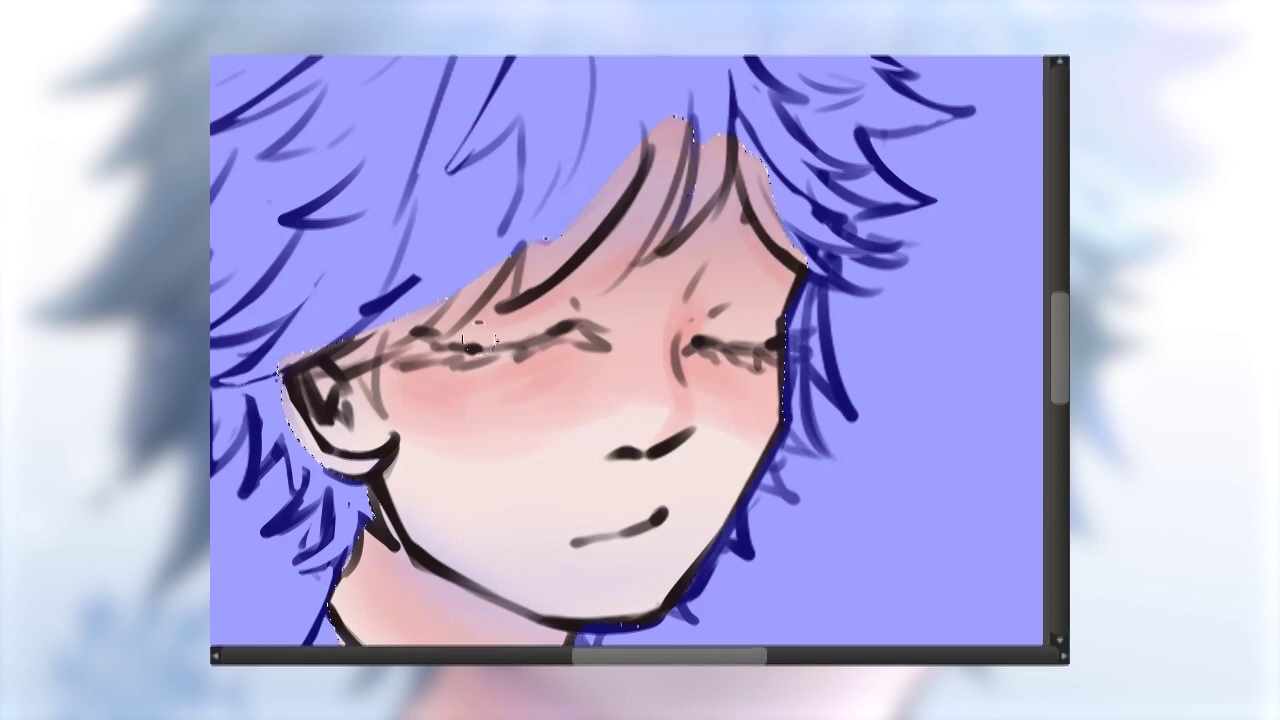
scroll(663, 371, "down", 2)
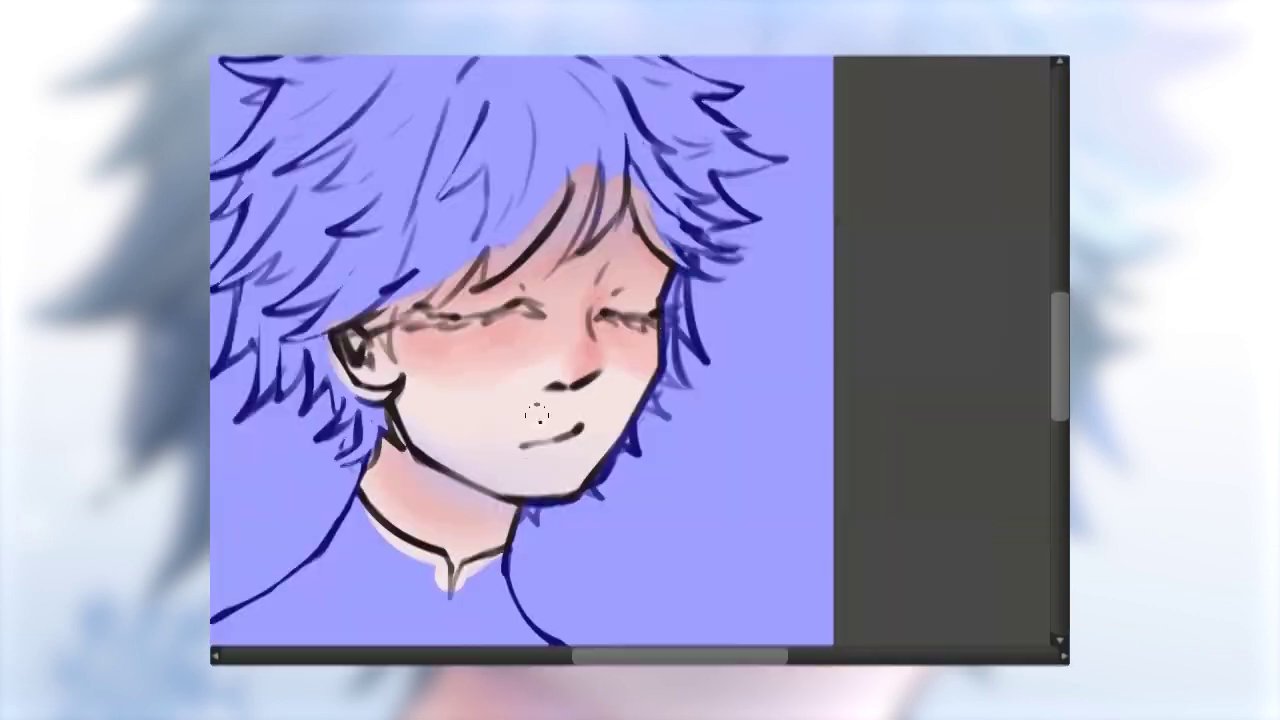
Add a soft pink tint around the mouth line.
scroll(537, 425, "up", 2)
mouse_move(553, 428)
left_mouse_down()
mouse_move(630, 351)
mouse_move(572, 446)
left_mouse_up()
scroll(608, 400, "down", 2)
scroll(606, 401, "up", 4)
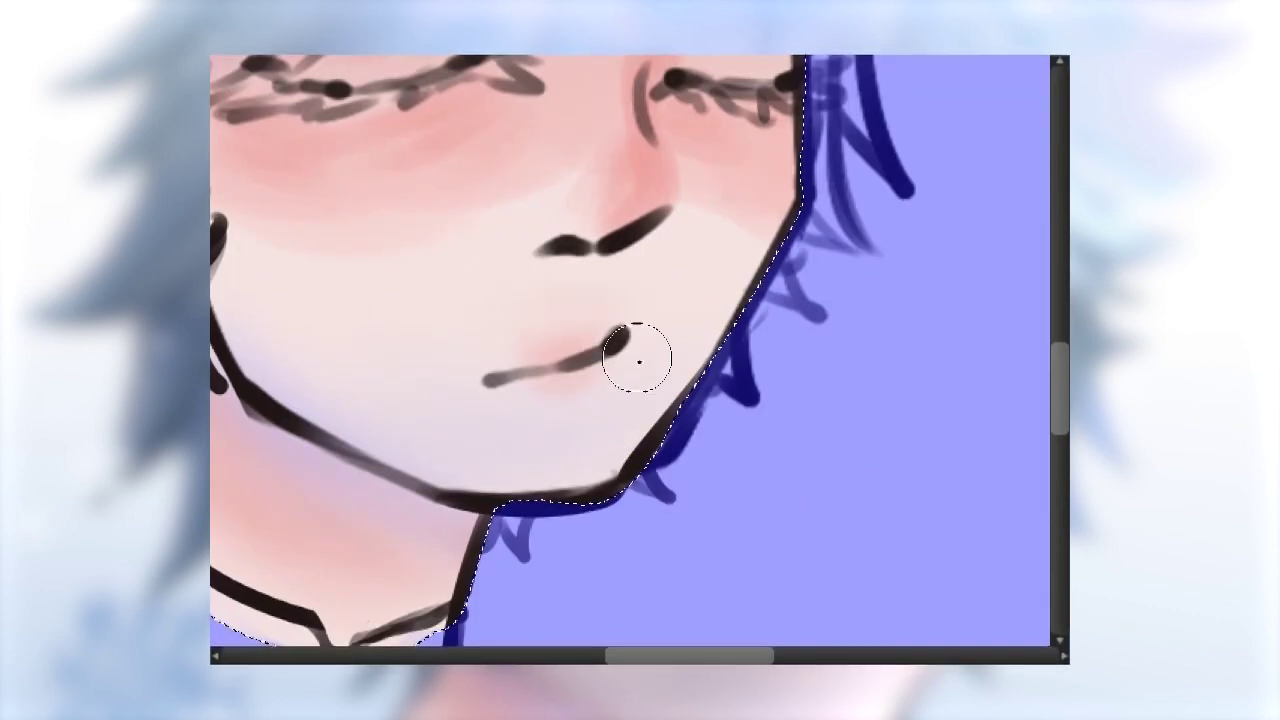
scroll(637, 360, "down", 3)
scroll(632, 289, "up", 3)
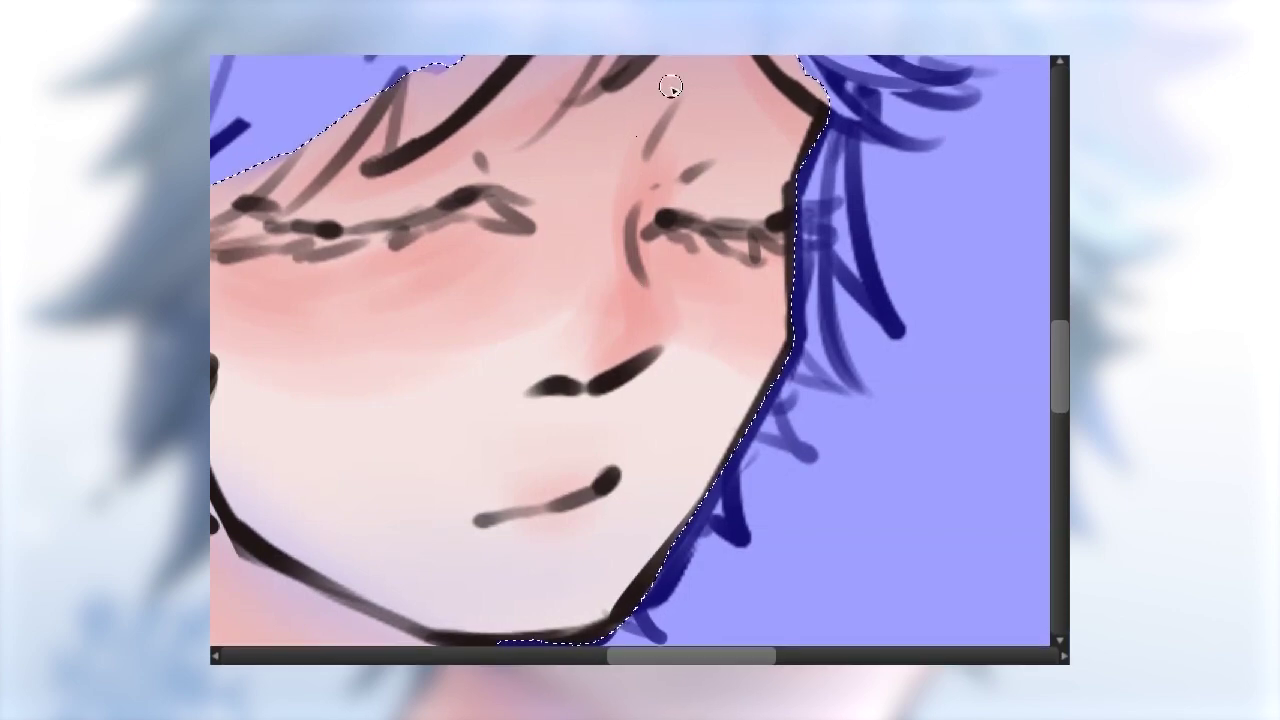
Examine the face and neck shading up close and across the whole drawing.
scroll(676, 429, "down", 3)
scroll(688, 431, "up", 3)
key("ctrl+d")
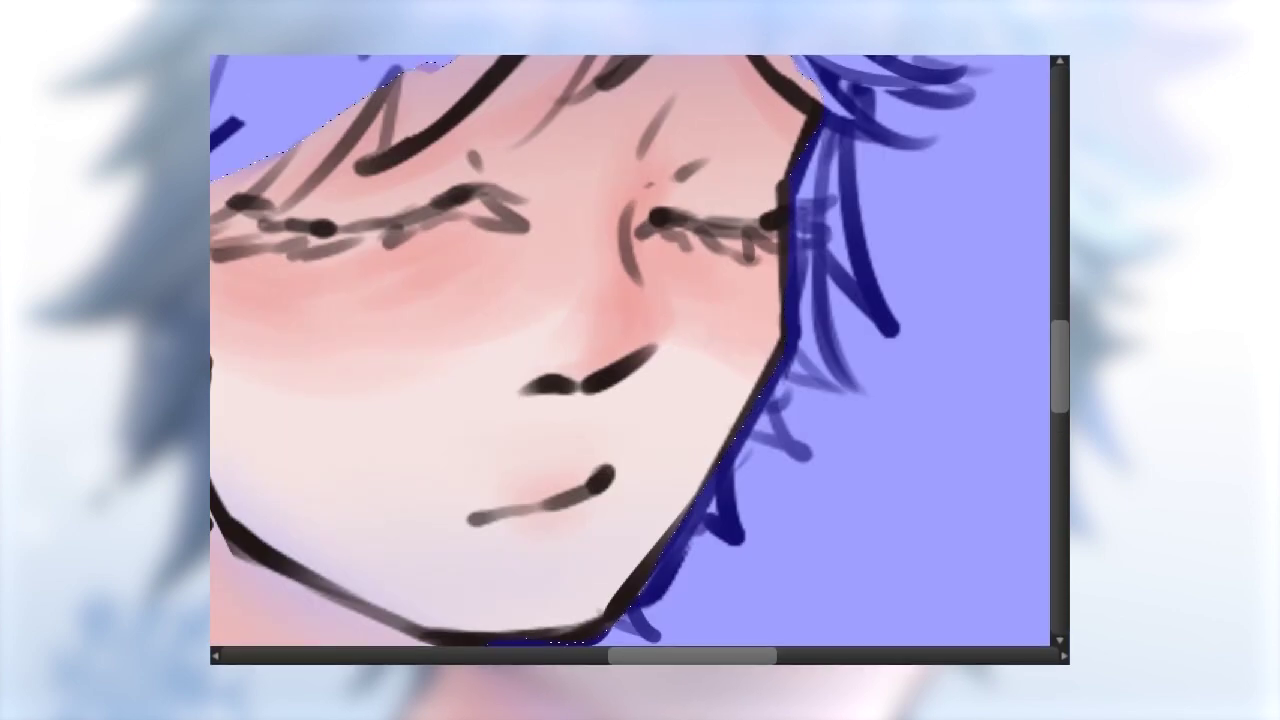
scroll(677, 214, "down", 3)
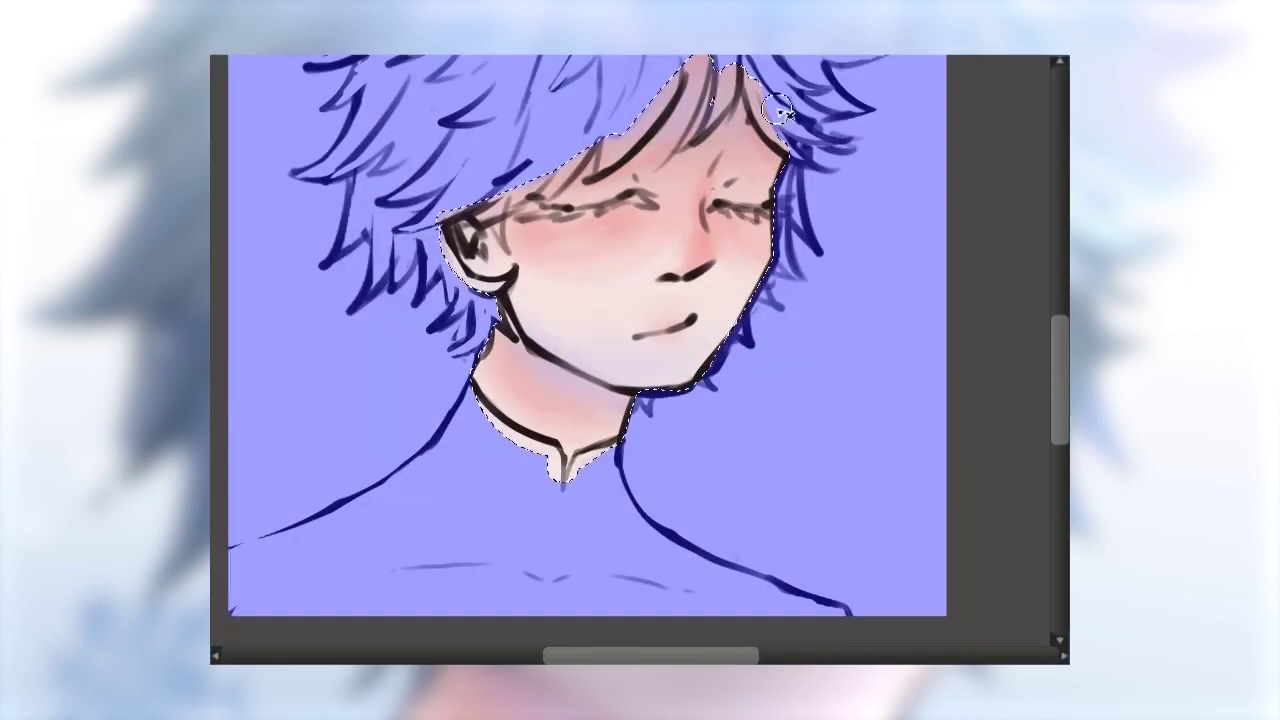
scroll(727, 217, "up", 3)
scroll(723, 309, "down", 3)
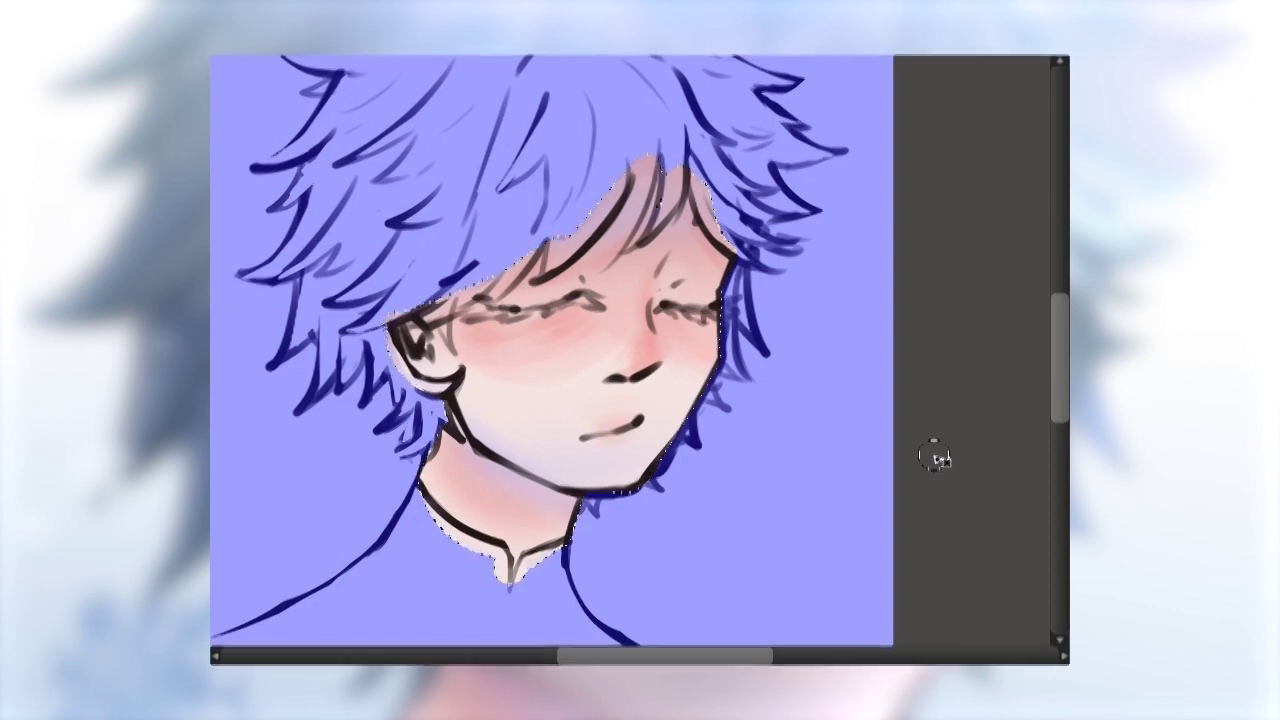
scroll(545, 398, "down", 3)
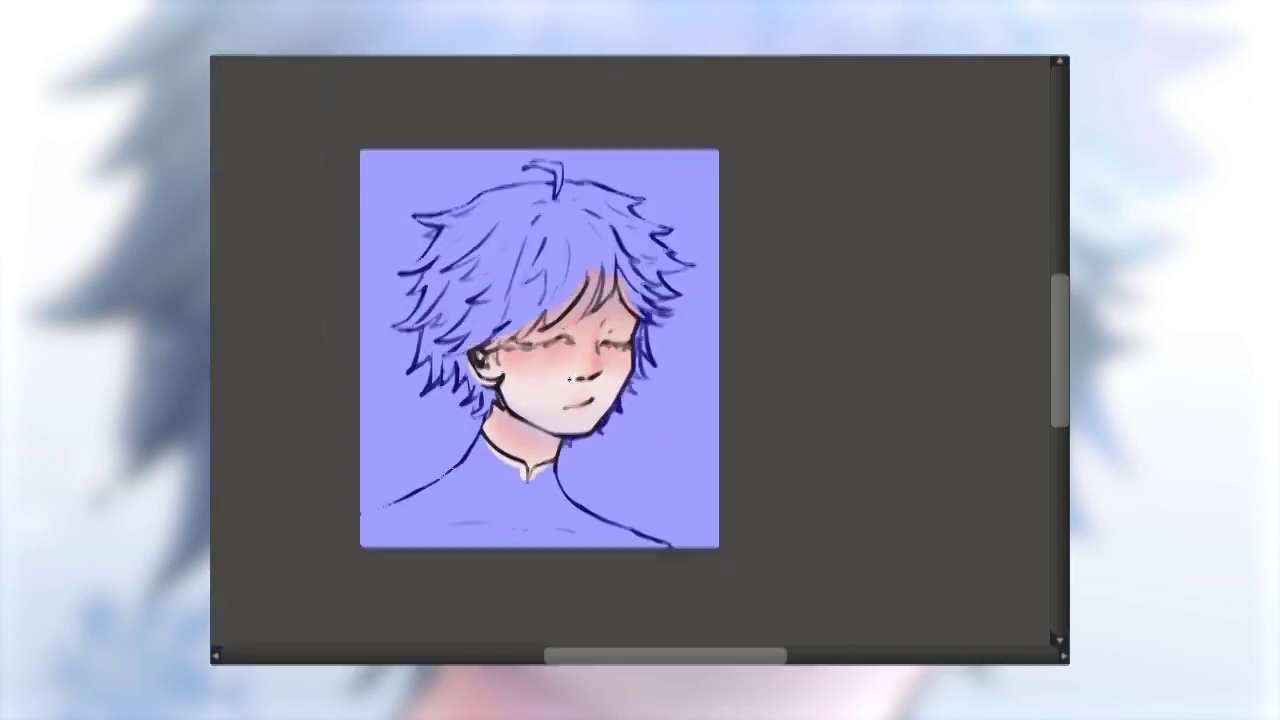
Dab small white highlights on both cheeks, the nose tip and the upper lip.
scroll(503, 351, "up", 3)
scroll(590, 400, "up", 2)
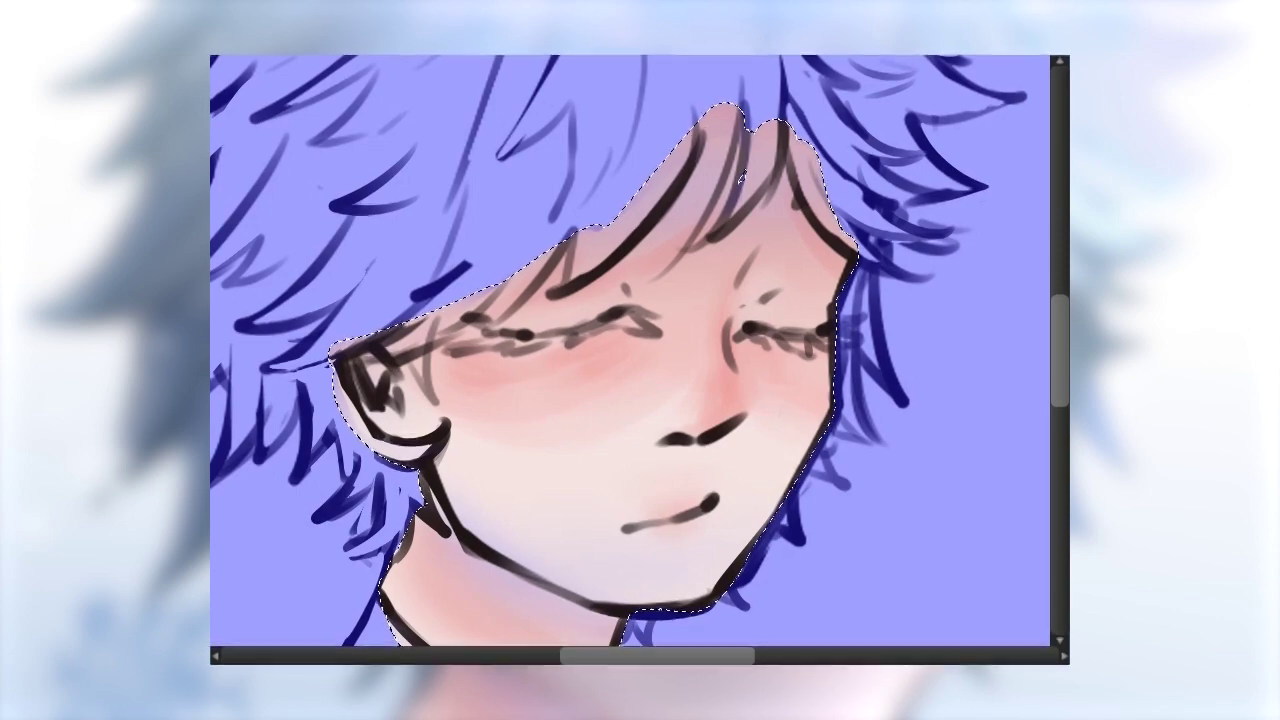
scroll(694, 598, "up", 2)
left_click_drag(754, 293, 747, 318)
left_click_drag(535, 265, 498, 272)
left_click_drag(372, 258, 404, 262)
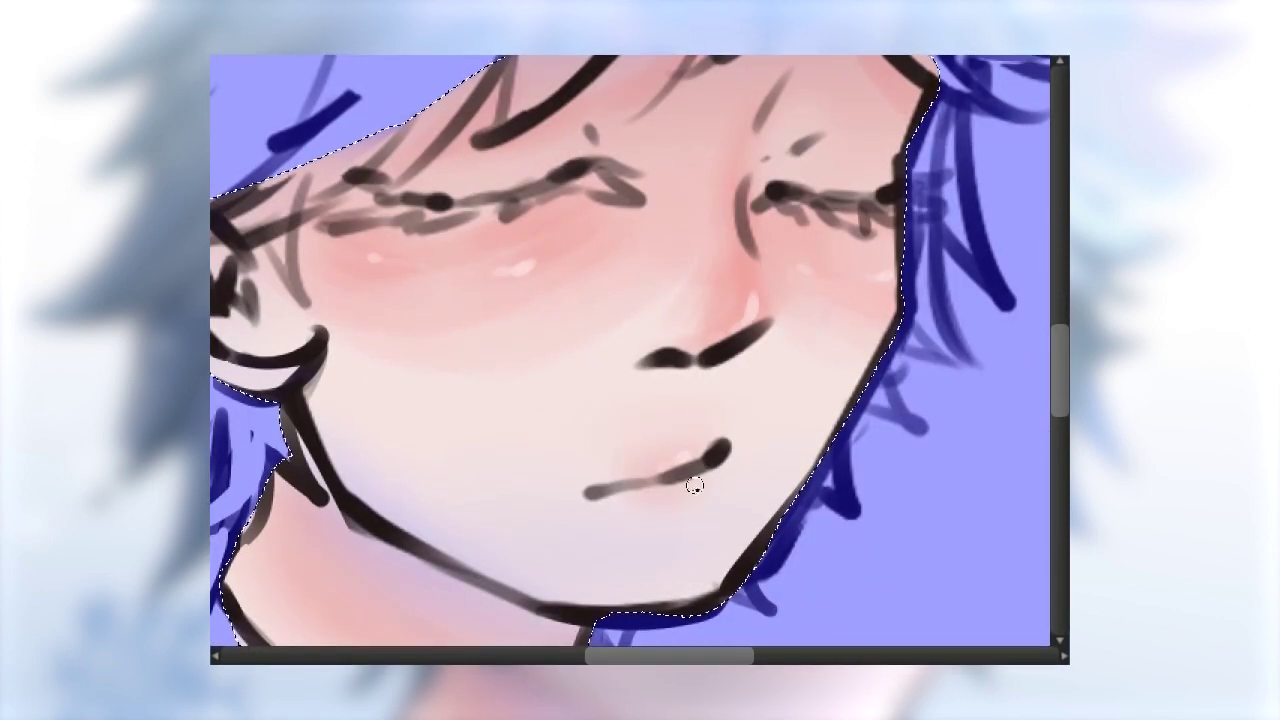
Brush soft pale highlights onto both eyelids just above the closed lash lines.
scroll(620, 349, "down", 1)
scroll(983, 212, "down", 3)
scroll(830, 360, "up", 3)
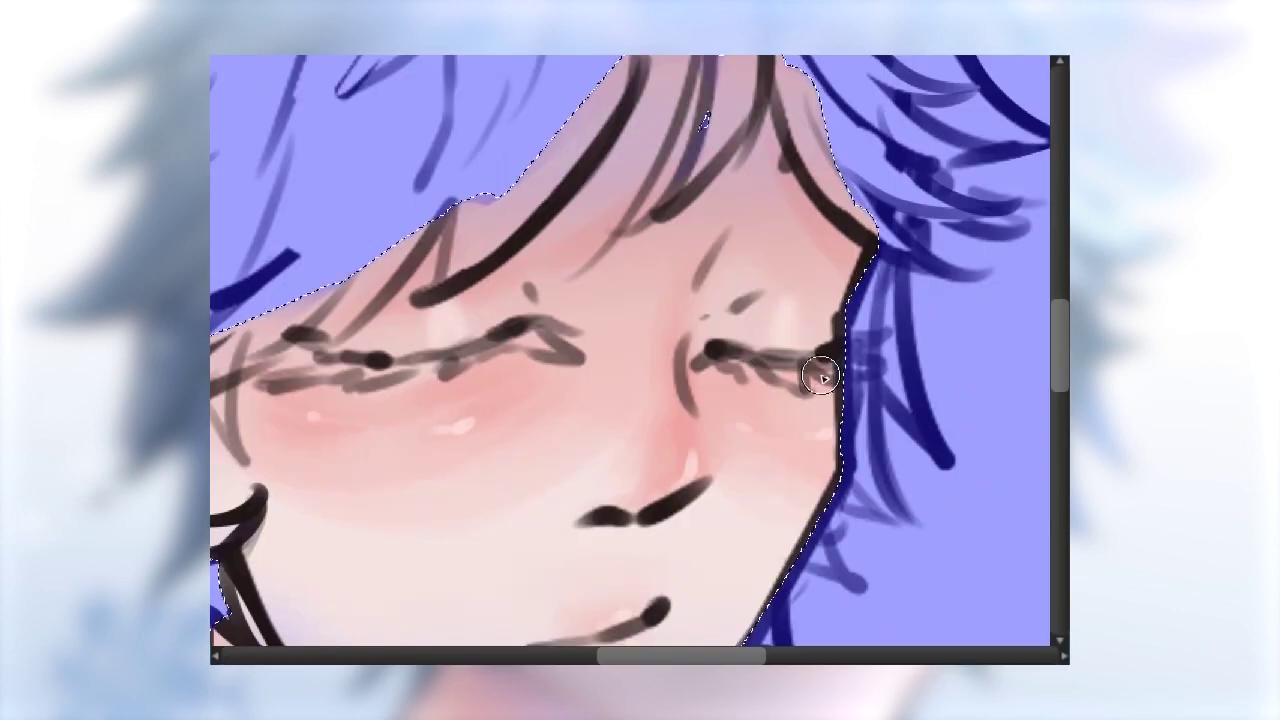
scroll(440, 295, "down", 3)
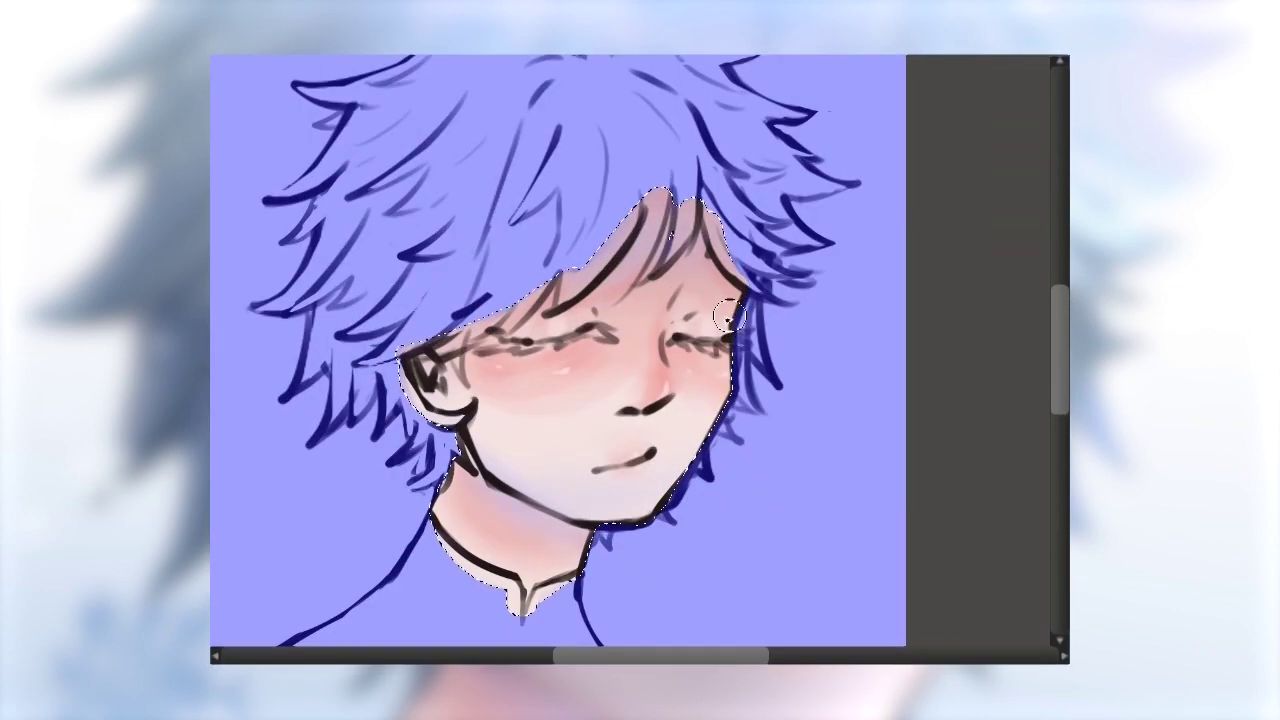
scroll(597, 386, "up", 3)
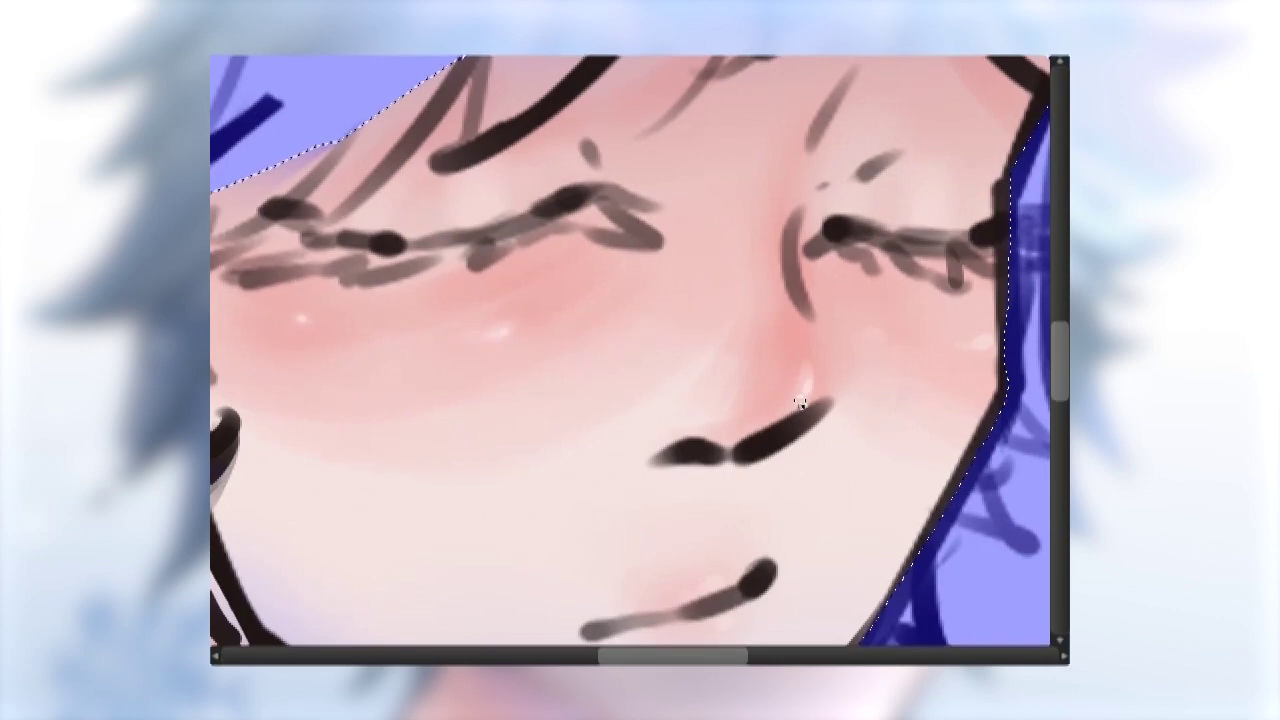
scroll(870, 339, "down", 4)
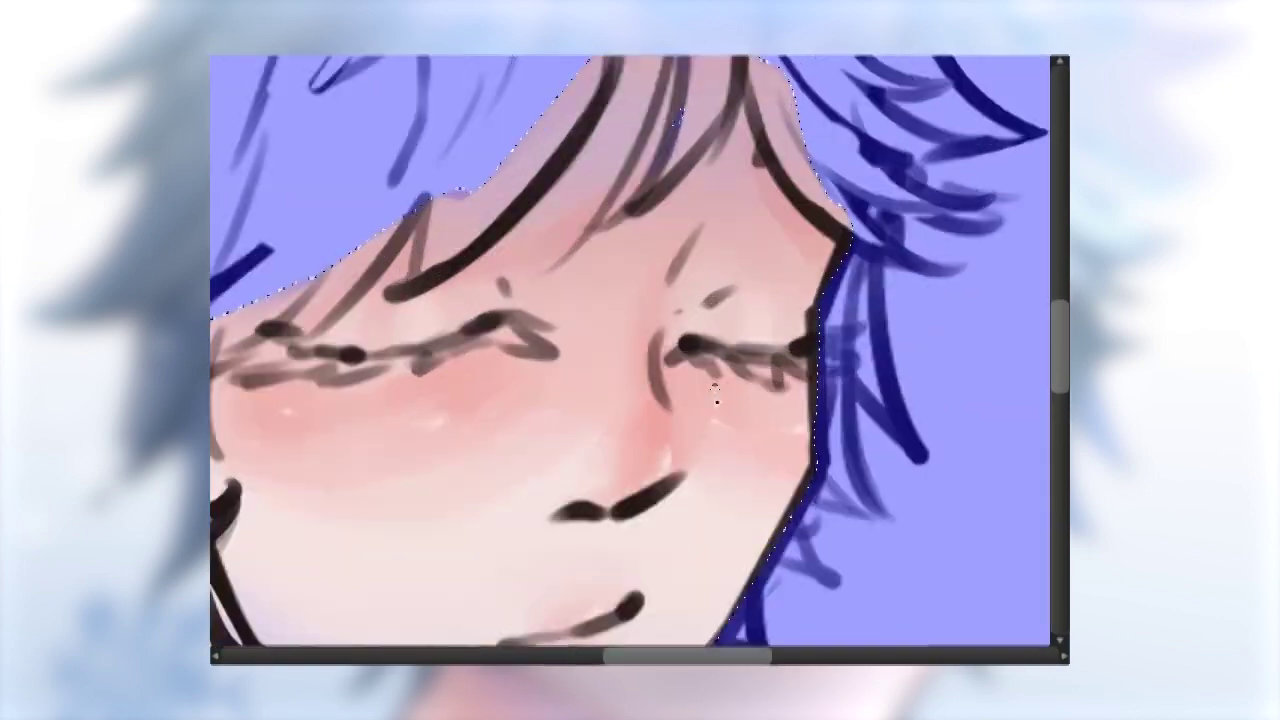
Clear the skin selection and tint the closed eyelashes pale blue.
key("ctrl+d")
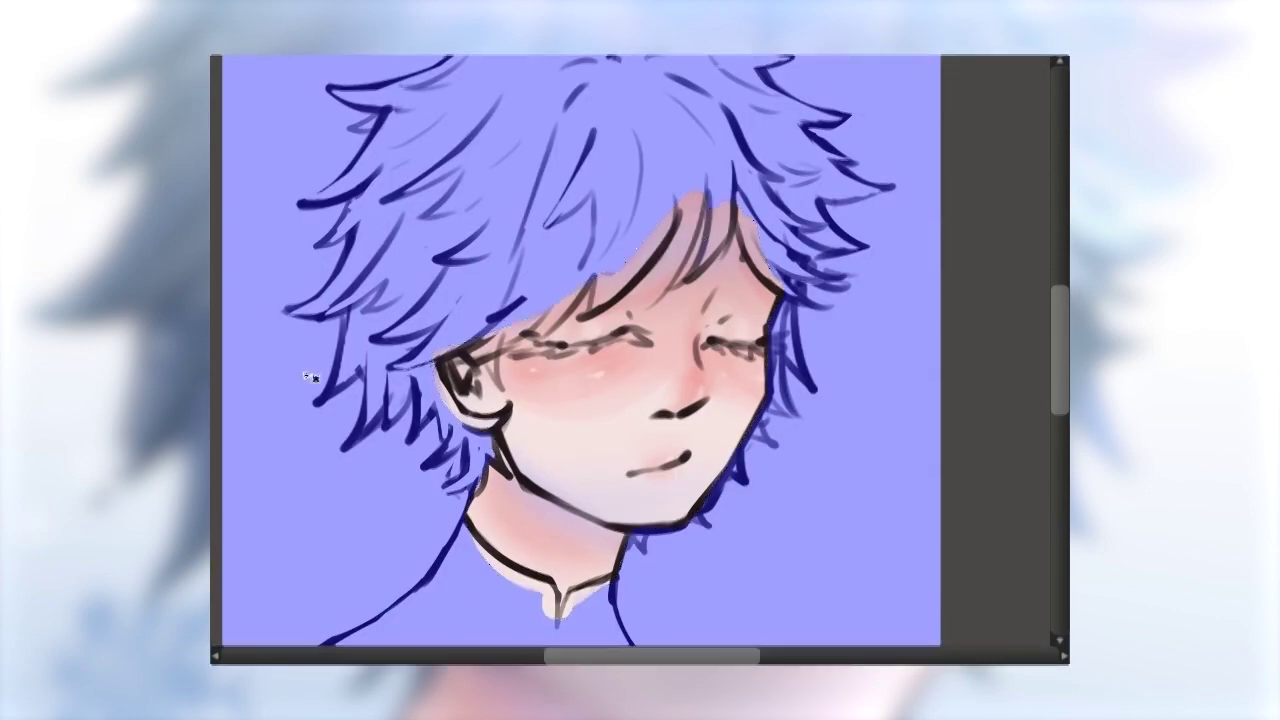
left_click(671, 420)
key("ctrl+d")
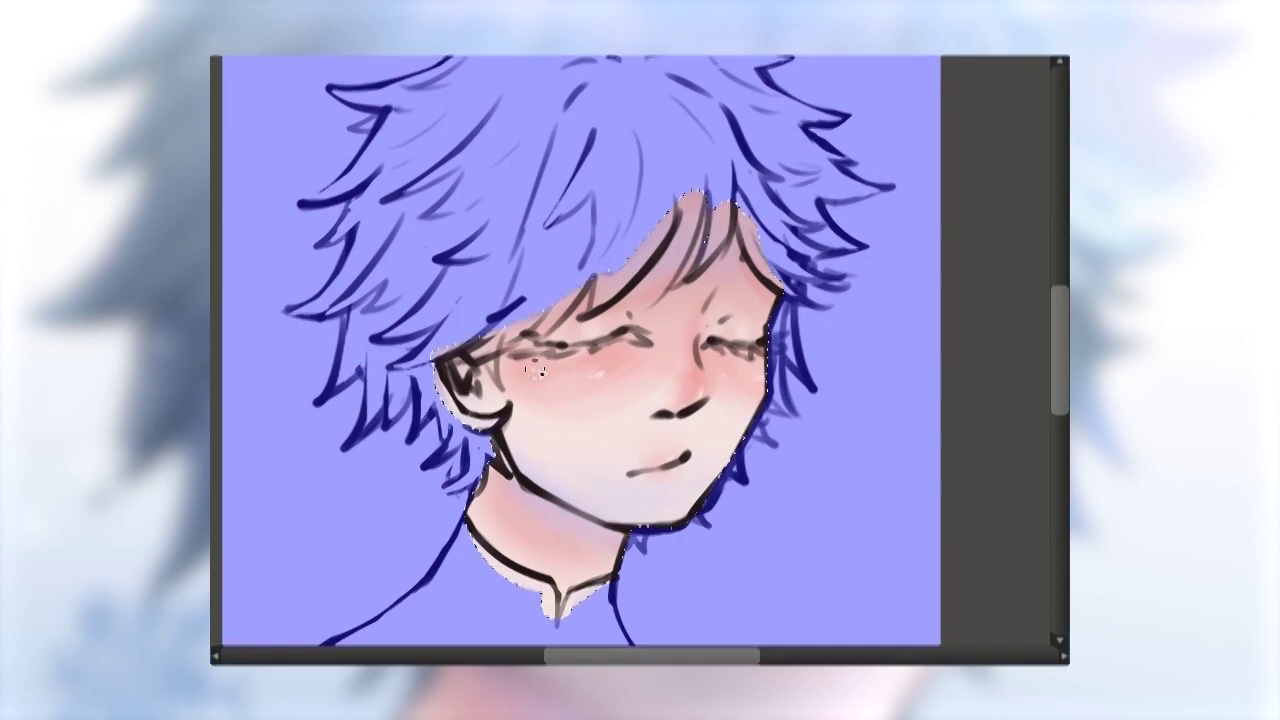
scroll(723, 320, "up", 2)
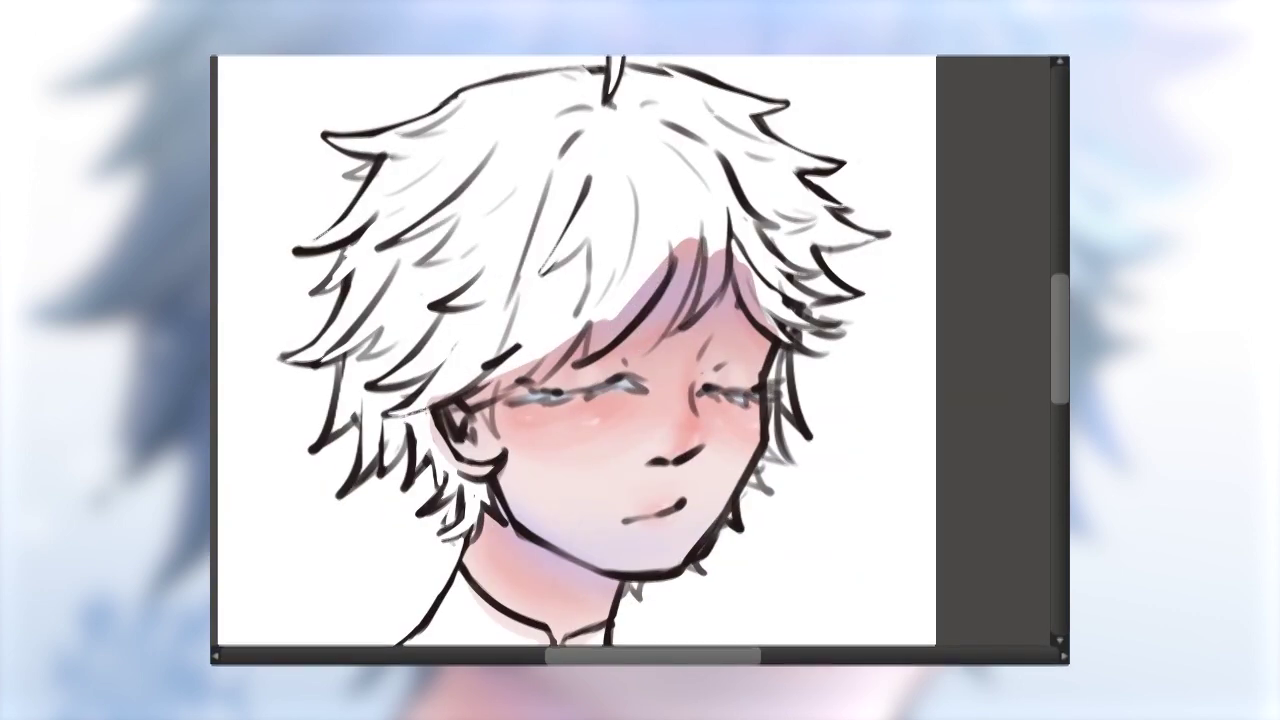
Mask the hair, including the side strands along the jaw, as a selection and fill it with a pale-to-darker blue gradient.
mouse_move(455, 235)
left_mouse_down()
mouse_move(458, 108)
mouse_move(391, 142)
mouse_move(330, 250)
mouse_move(366, 458)
mouse_move(400, 430)
mouse_move(480, 530)
mouse_move(455, 466)
mouse_move(390, 390)
mouse_move(370, 200)
mouse_move(442, 385)
mouse_move(530, 150)
mouse_move(740, 180)
mouse_move(434, 450)
left_mouse_up()
left_click_drag(664, 661, 685, 661)
mouse_move(640, 280)
left_mouse_down()
mouse_move(611, 240)
mouse_move(626, 269)
mouse_move(691, 203)
mouse_move(620, 85)
mouse_move(700, 120)
left_mouse_up()
left_click_drag(674, 656, 689, 656)
mouse_move(626, 132)
left_mouse_down()
mouse_move(690, 166)
mouse_move(654, 171)
mouse_move(666, 223)
mouse_move(655, 255)
mouse_move(690, 290)
mouse_move(677, 205)
left_mouse_up()
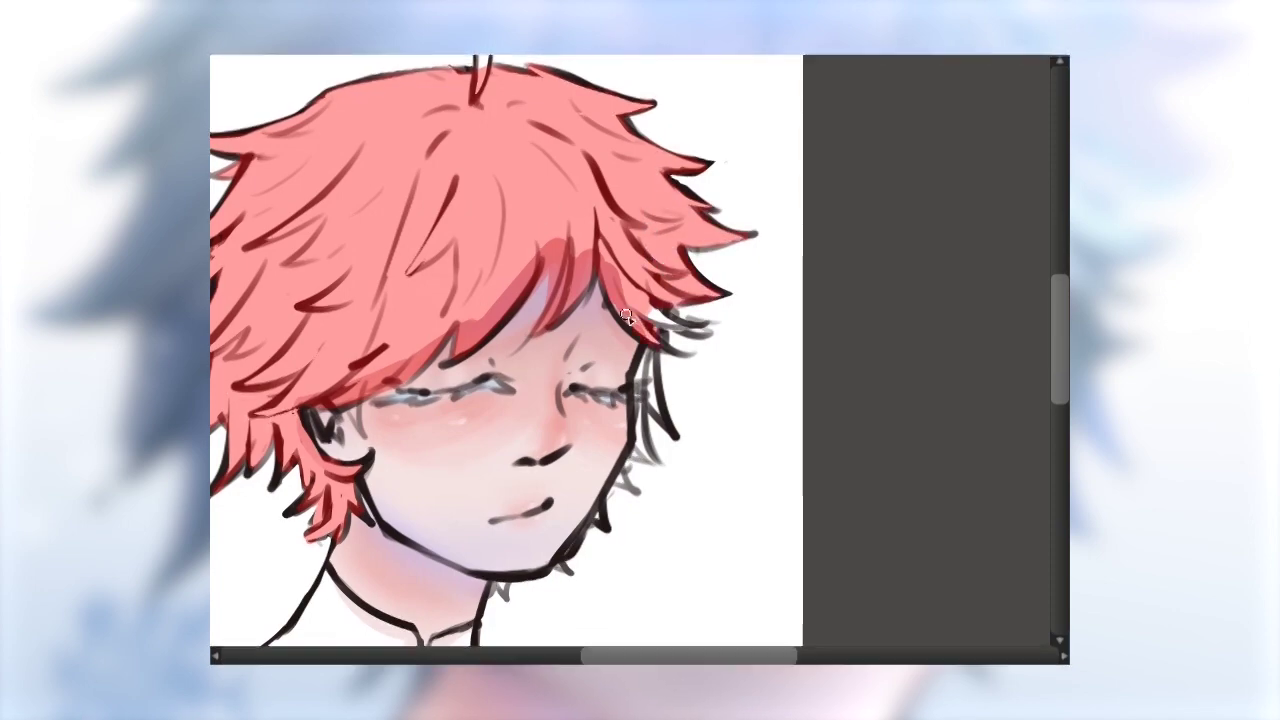
mouse_move(626, 316)
left_mouse_down()
mouse_move(658, 409)
mouse_move(656, 469)
mouse_move(565, 565)
left_mouse_up()
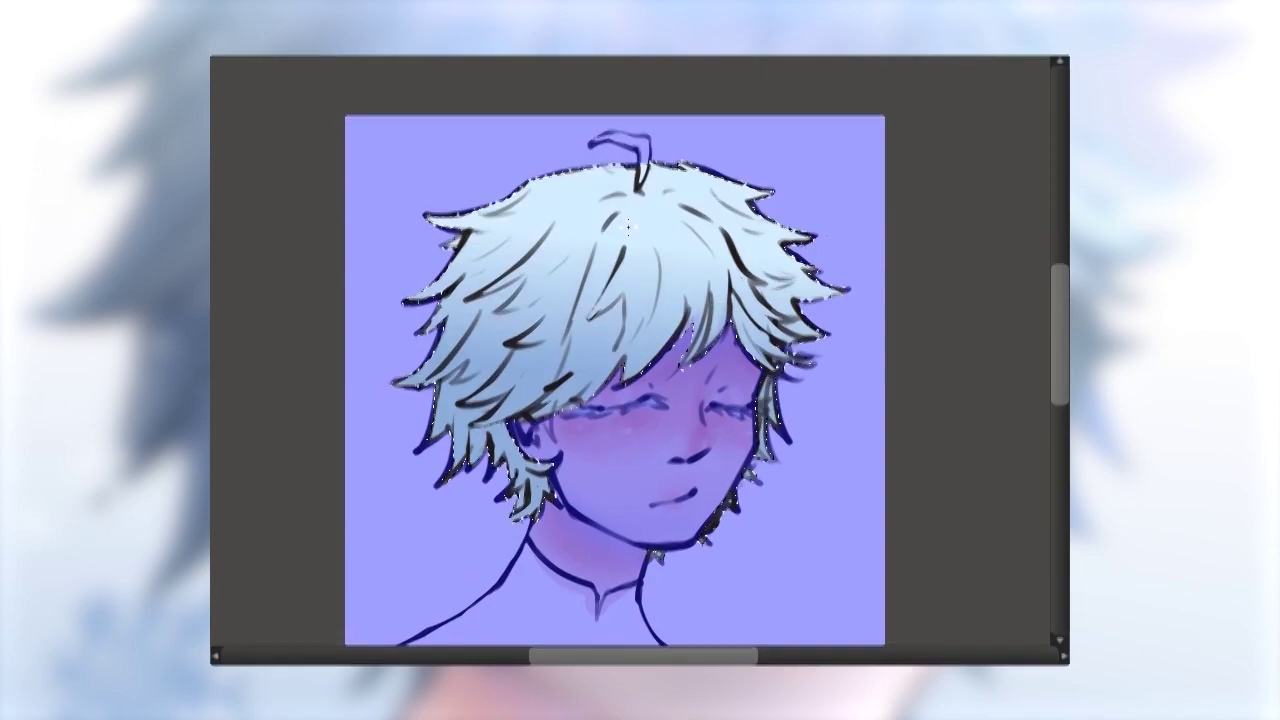
mouse_move(628, 228)
left_mouse_down()
mouse_move(740, 275)
mouse_move(743, 380)
mouse_move(790, 360)
left_mouse_up()
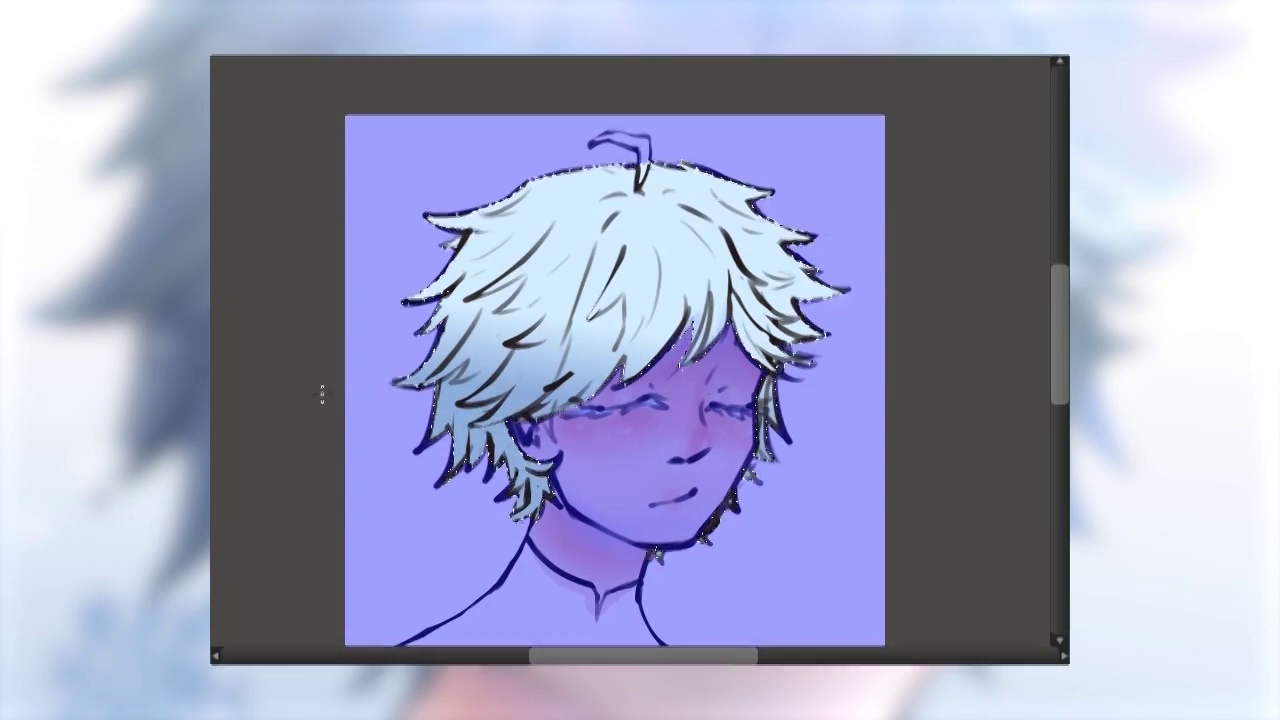
Paint soft blue shadow strokes beneath the hair strands on the ear side of the head.
scroll(437, 235, "up", 3)
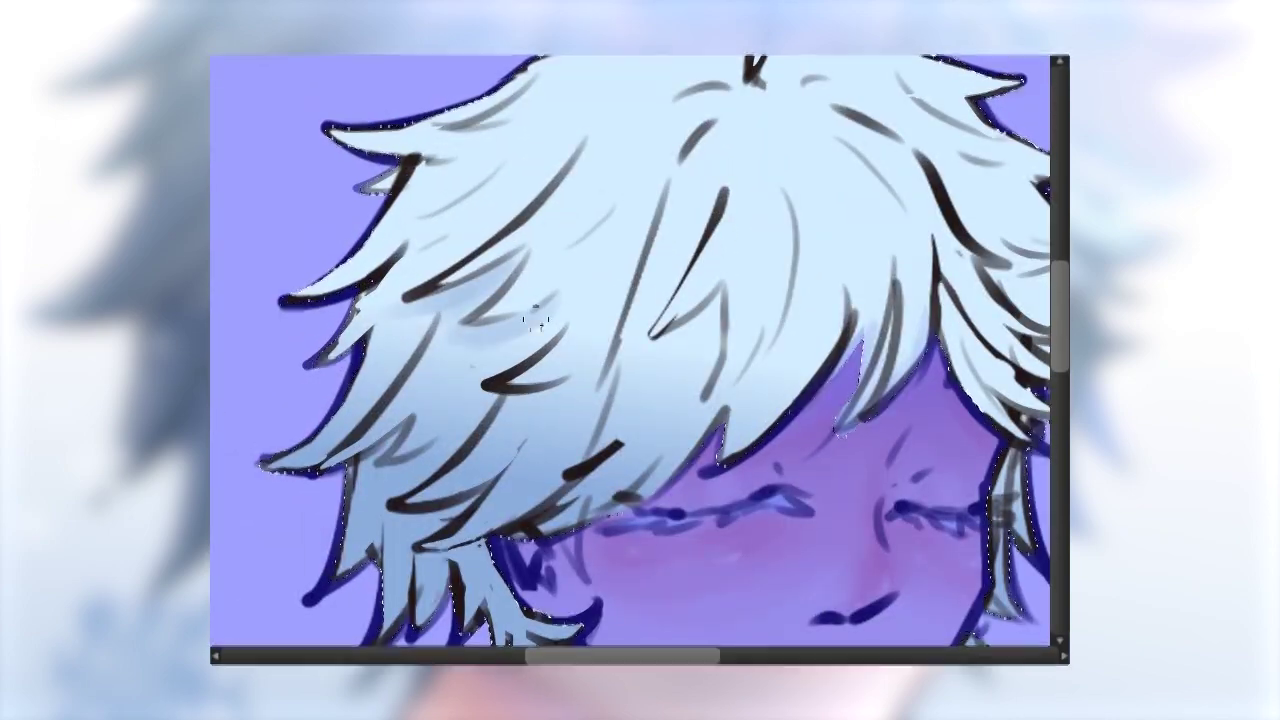
left_click_drag(558, 306, 480, 334)
left_click_drag(510, 125, 440, 148)
left_click_drag(624, 204, 590, 256)
left_click_drag(774, 328, 714, 396)
left_click_drag(466, 506, 406, 530)
mouse_move(440, 450)
left_mouse_down()
mouse_move(369, 480)
mouse_move(445, 455)
left_mouse_up()
left_click_drag(412, 226, 345, 285)
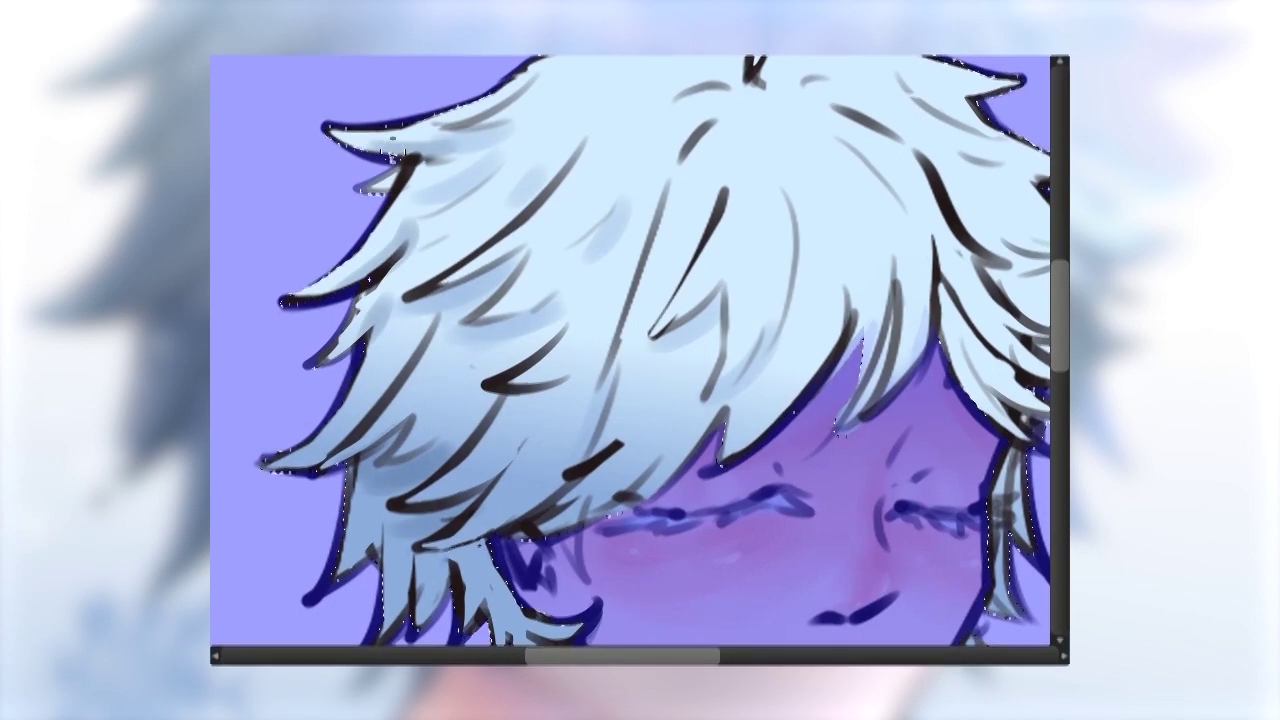
Shade the outer hair spikes and the lower strands around the ear with darker blue.
left_click_drag(392, 148, 340, 132)
left_click_drag(415, 158, 366, 194)
left_click_drag(384, 525, 345, 595)
scroll(420, 570, "down", 3)
mouse_move(525, 500)
left_mouse_down()
mouse_move(468, 385)
mouse_move(514, 550)
left_mouse_up()
mouse_move(565, 455)
left_mouse_down()
mouse_move(561, 487)
mouse_move(498, 514)
left_mouse_up()
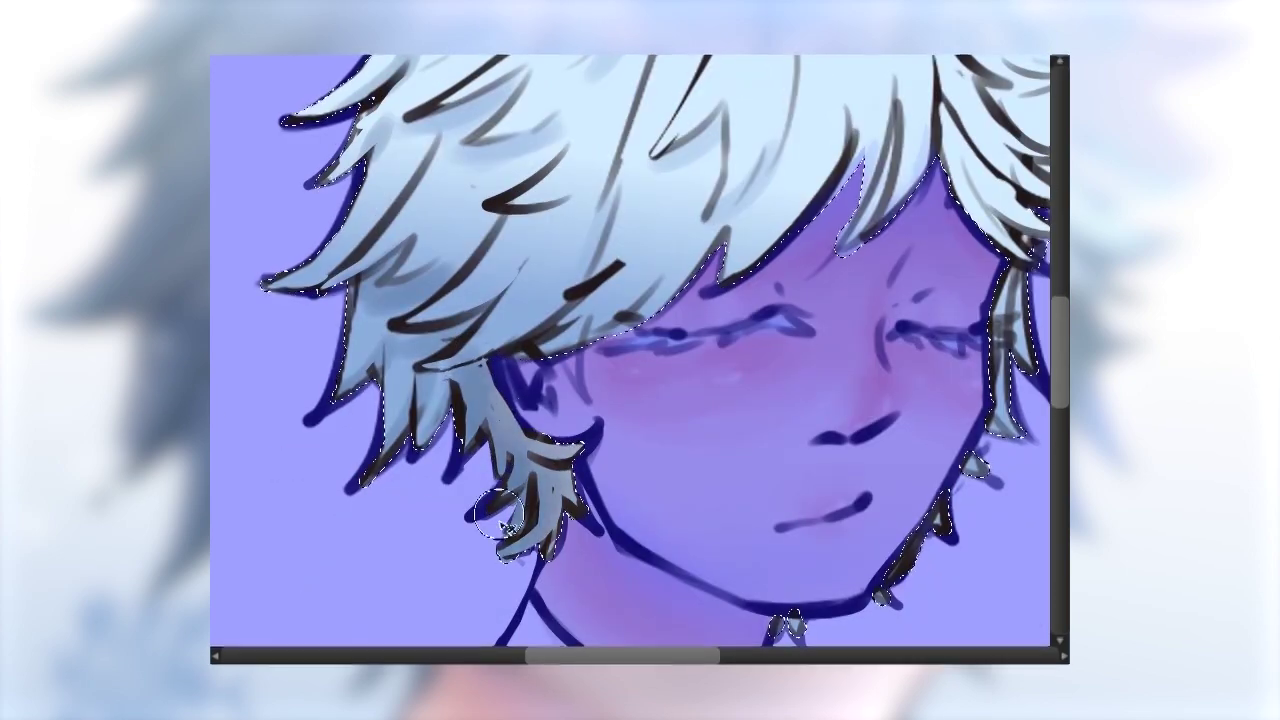
left_click_drag(438, 364, 430, 444)
left_click_drag(402, 362, 396, 438)
Add soft blue shadows to the fringe, the spikes beyond the far cheek and the crown.
left_click_drag(630, 656, 655, 656)
left_click_drag(866, 462, 836, 505)
mouse_move(1060, 307)
left_mouse_down()
mouse_move(1060, 348)
mouse_move(1060, 291)
left_mouse_up()
left_click_drag(738, 205, 585, 348)
left_click_drag(905, 310, 911, 508)
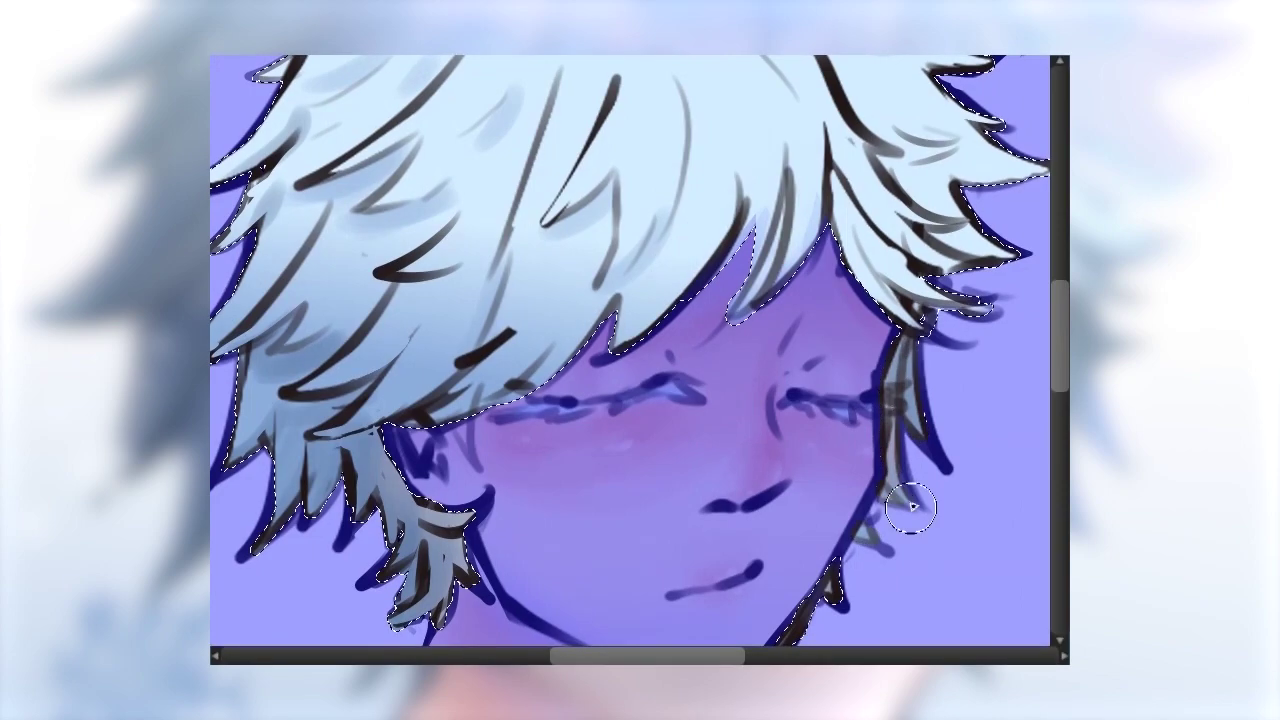
scroll(910, 508, "up", 2)
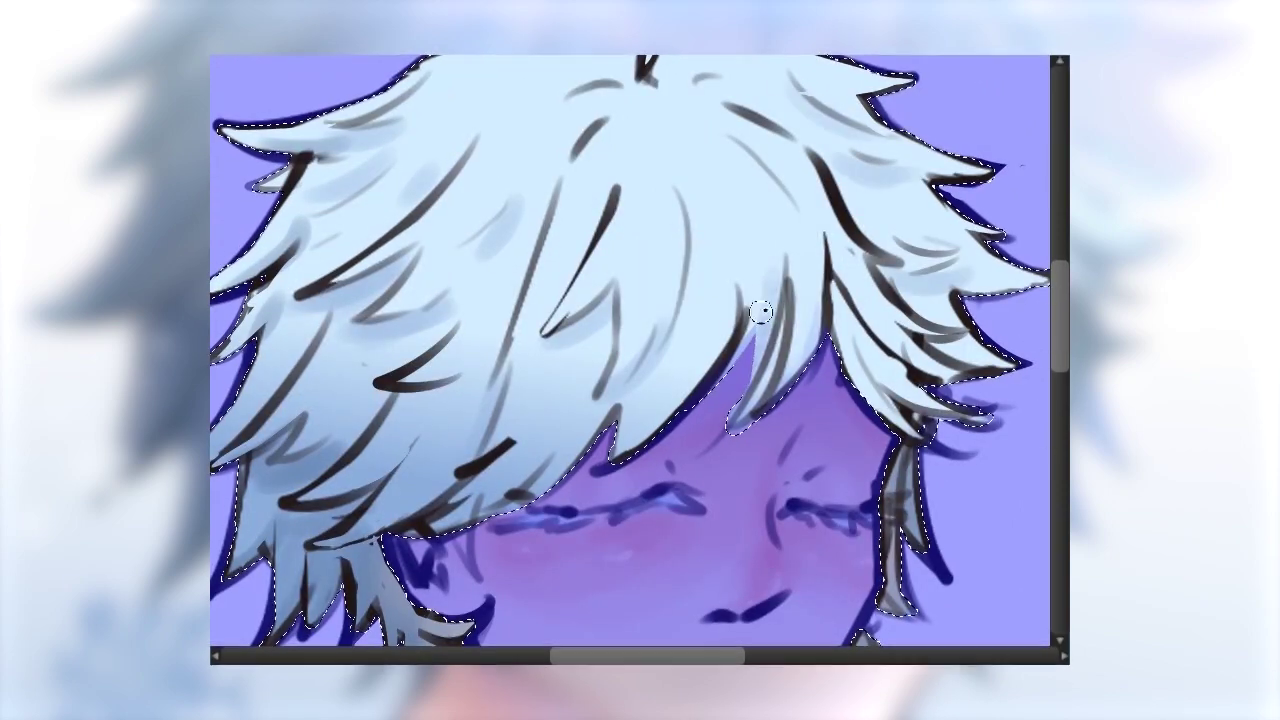
scroll(760, 312, "up", 3)
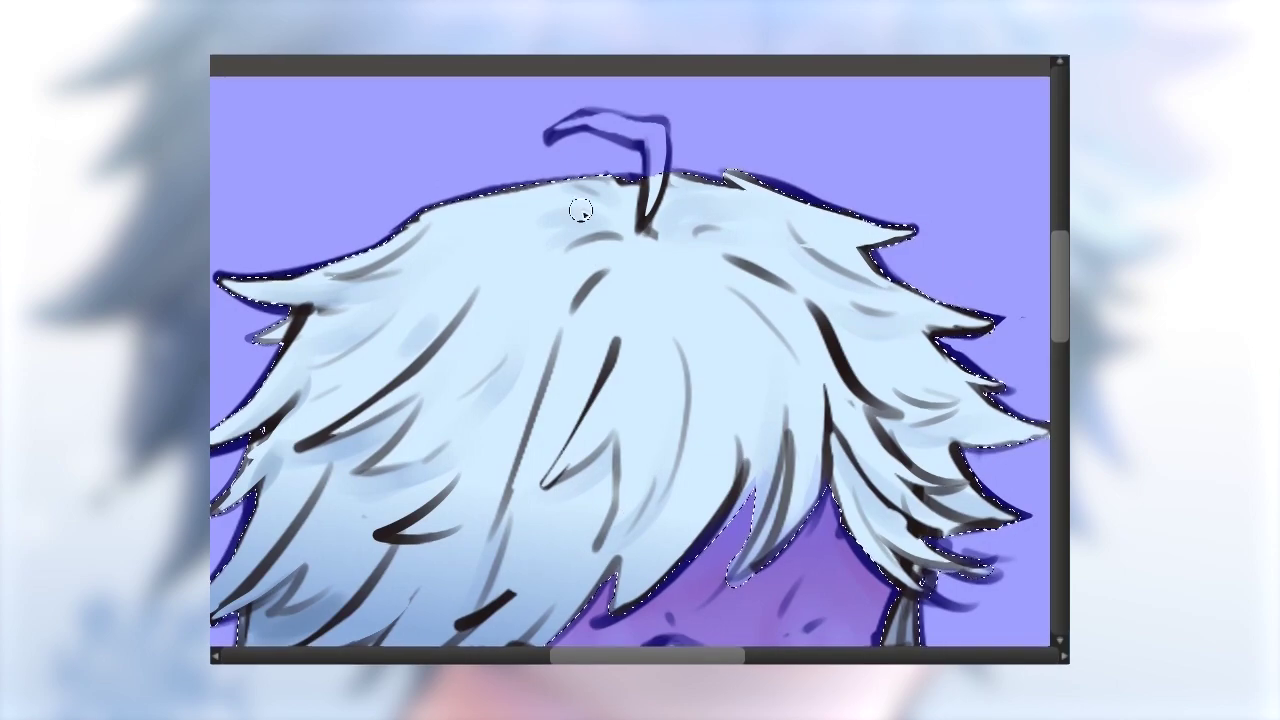
scroll(986, 251, "down", 3)
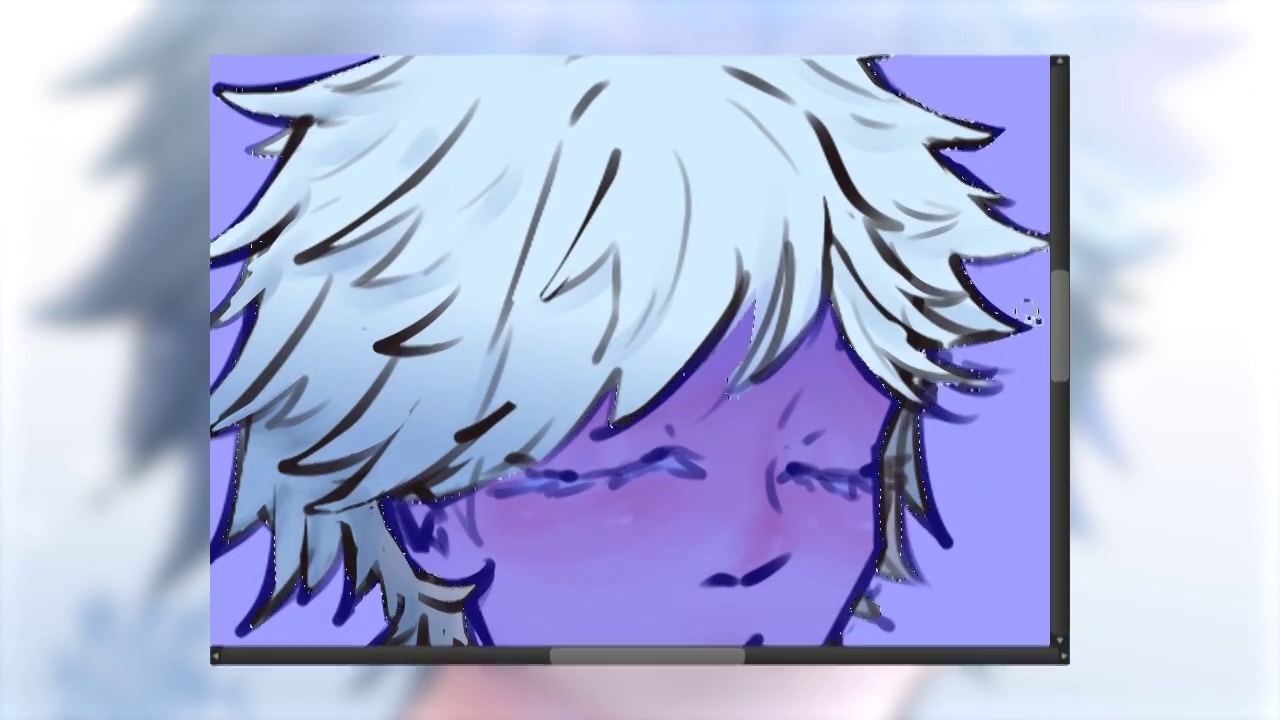
Paint a jagged white highlight band across the upper hair from side to side.
scroll(1030, 315, "up", 3)
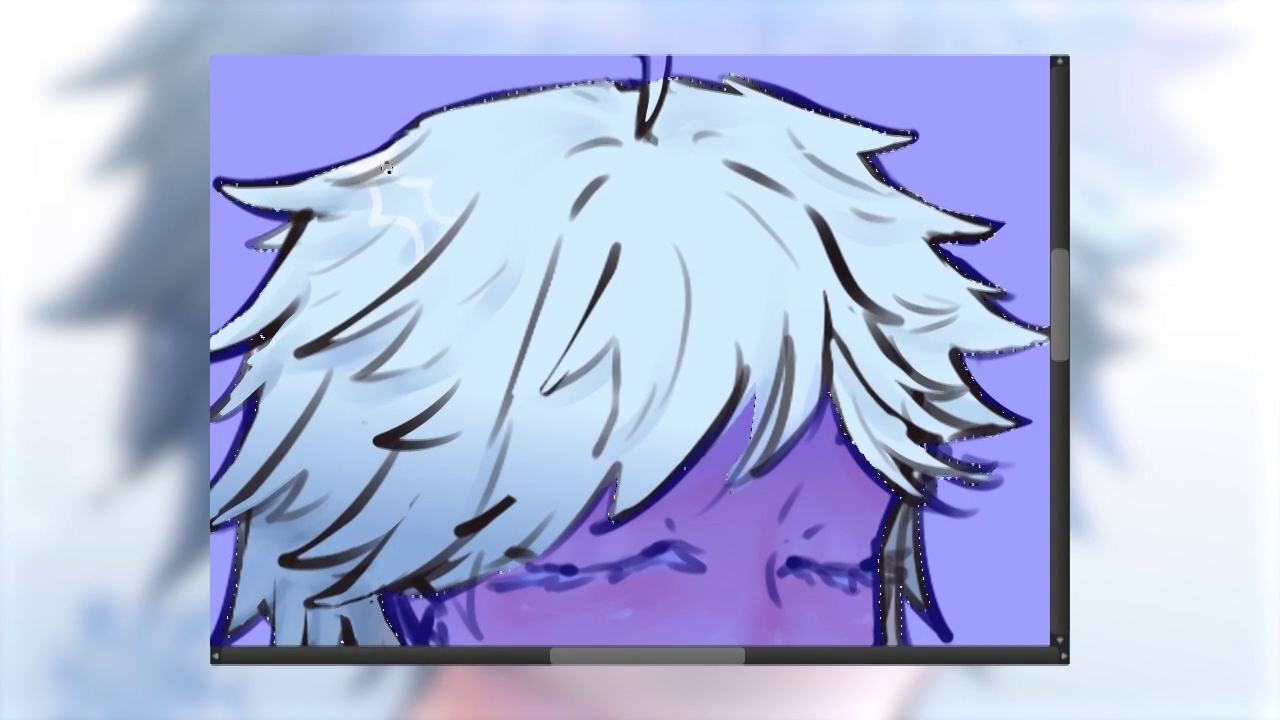
left_click_drag(388, 170, 430, 215)
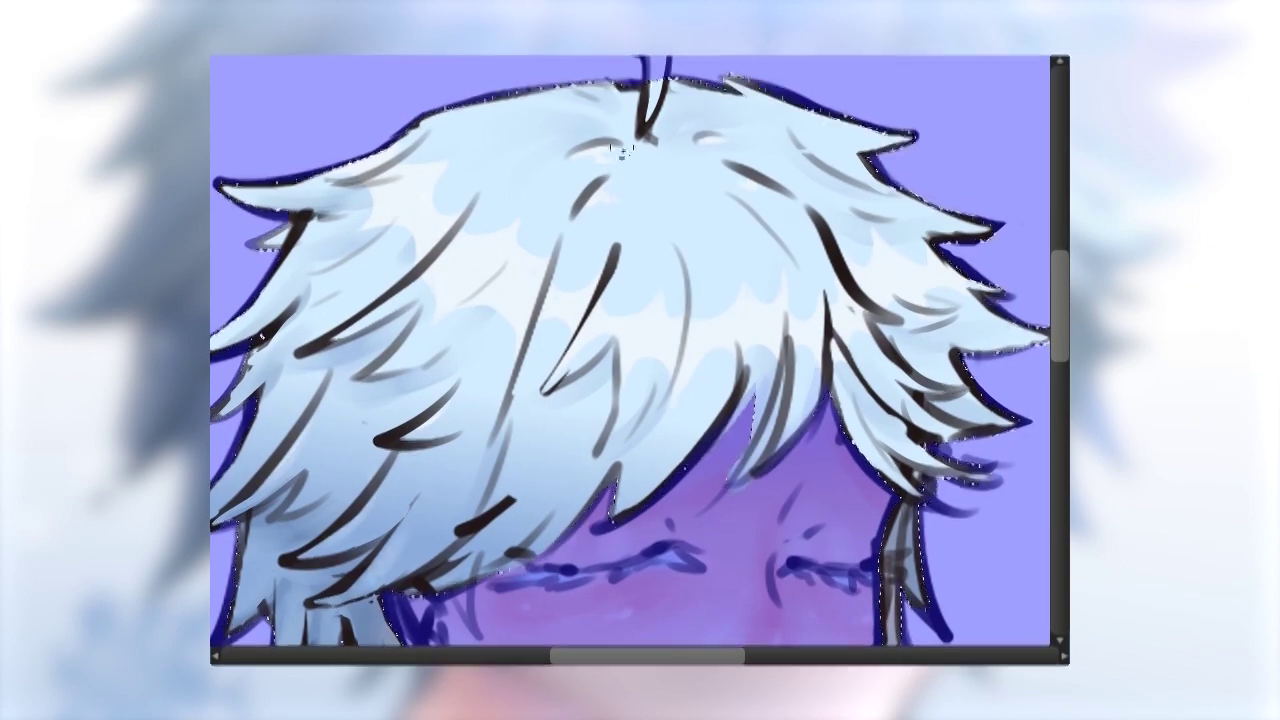
scroll(770, 340, "down", 2)
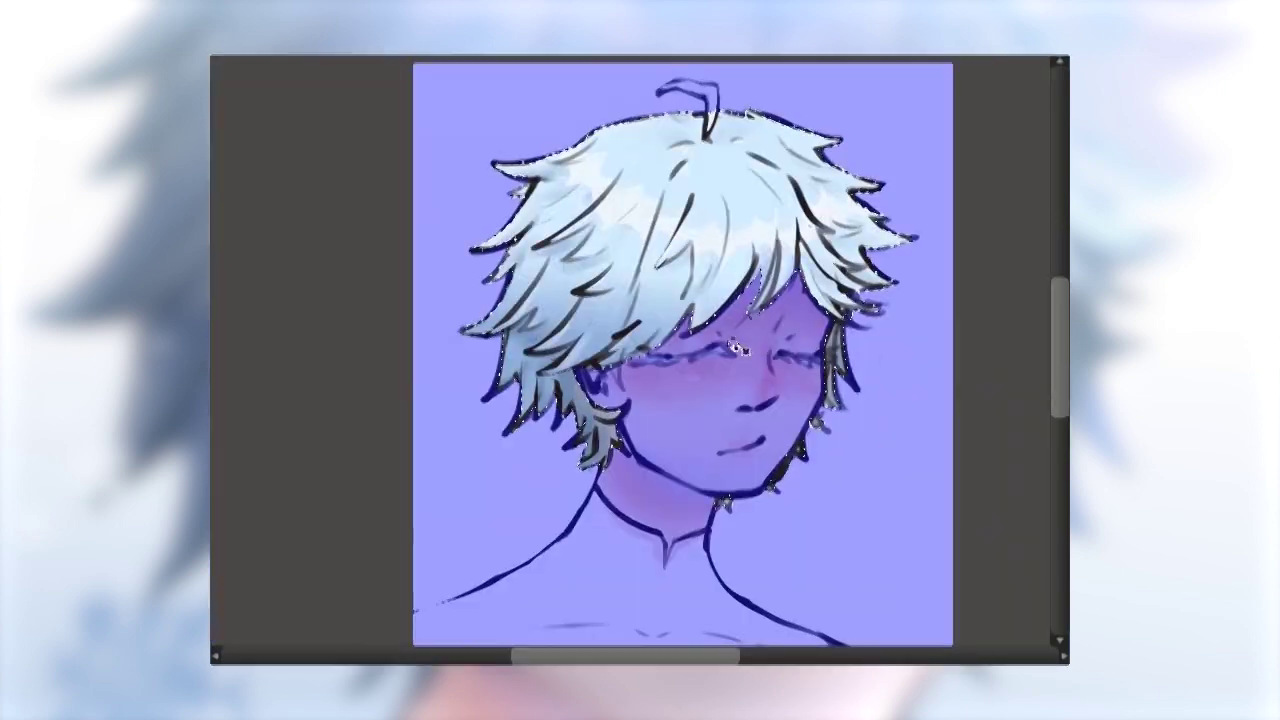
Airbrush a soft pink skin tint over the fringe ends around the forehead and eyes.
scroll(737, 350, "up", 1)
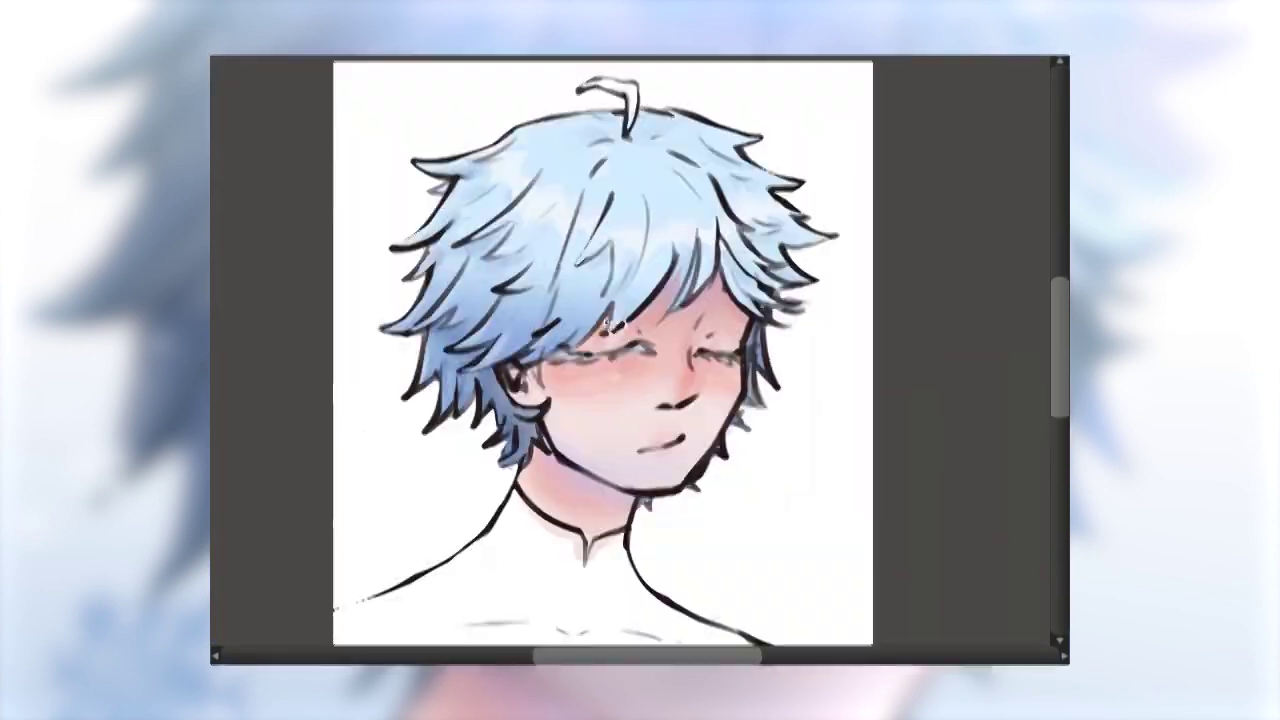
mouse_move(614, 325)
left_mouse_down()
mouse_move(683, 211)
mouse_move(665, 280)
left_mouse_up()
scroll(756, 208, "up", 1)
mouse_move(755, 185)
left_mouse_down()
mouse_move(738, 255)
mouse_move(838, 260)
left_mouse_up()
left_click_drag(722, 198, 702, 225)
left_click_drag(650, 270, 622, 302)
key("ctrl+z")
left_click_drag(613, 362, 581, 346)
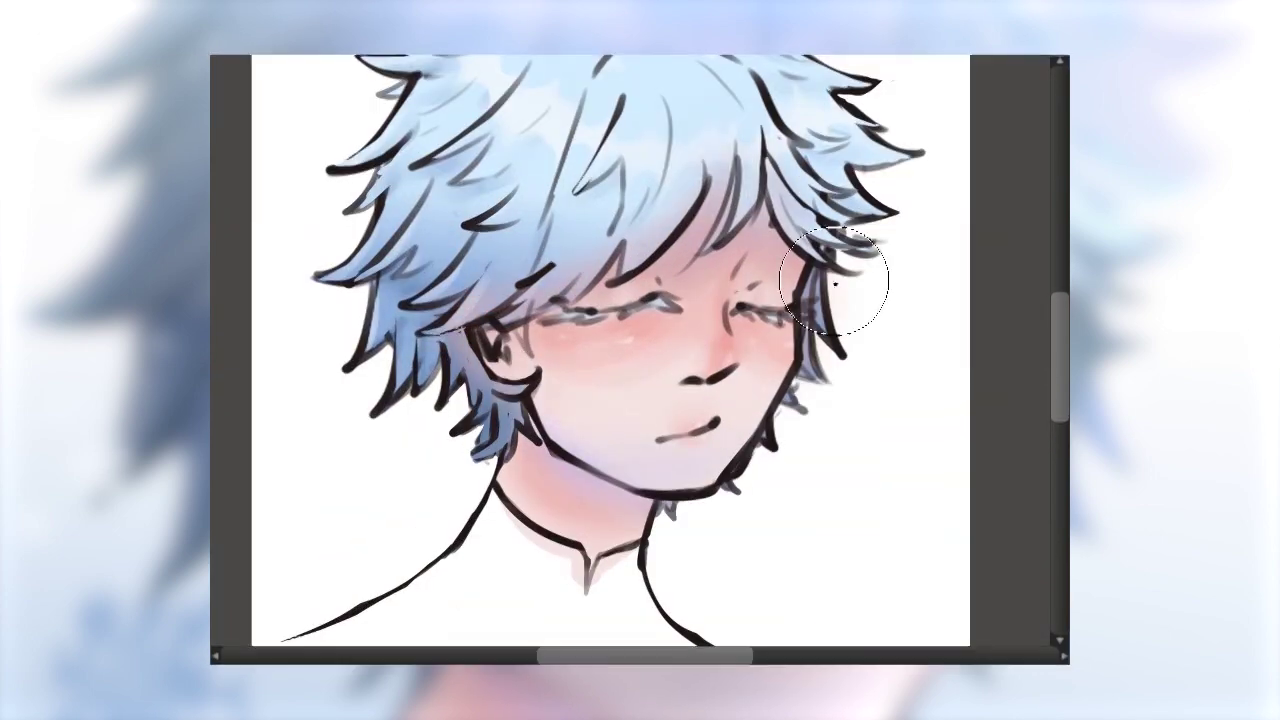
Mask the high-collared garment over the shoulders up to the neckline as a selection.
scroll(718, 270, "down", 1)
left_click_drag(718, 270, 718, 172)
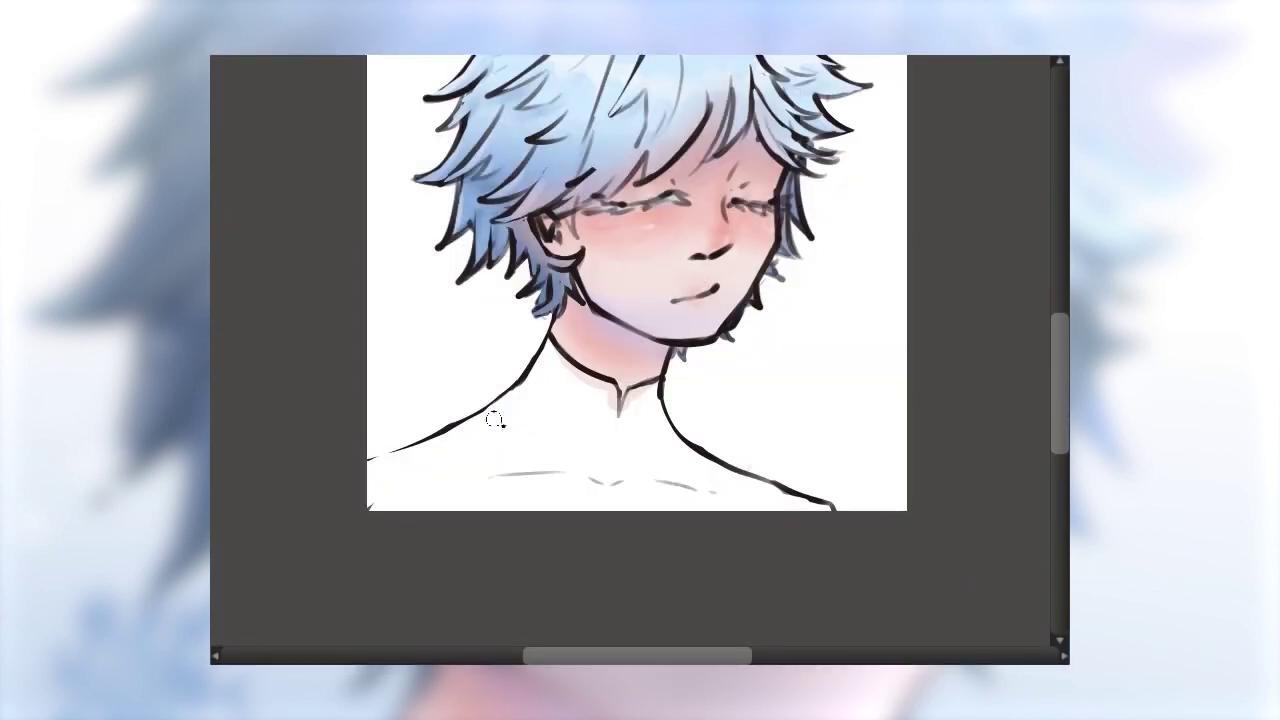
mouse_move(494, 420)
left_mouse_down()
mouse_move(528, 397)
mouse_move(403, 489)
mouse_move(580, 417)
mouse_move(665, 430)
left_mouse_up()
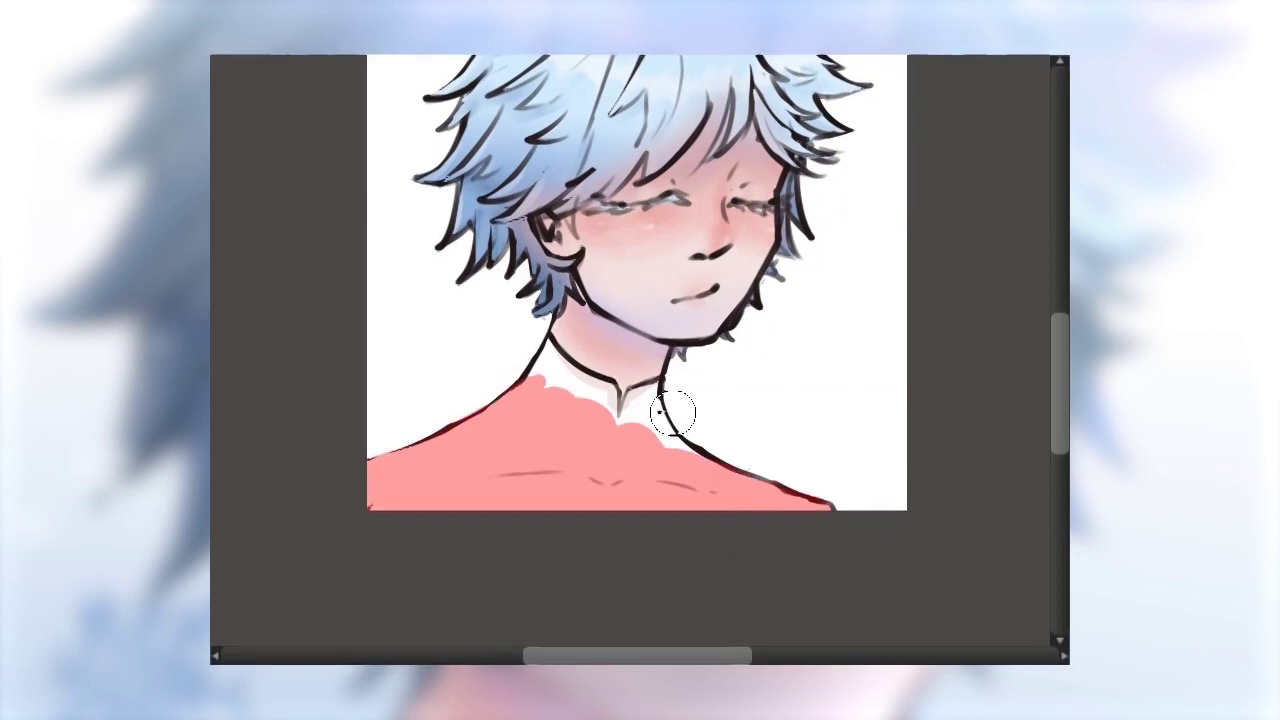
scroll(622, 411, "up", 2)
mouse_move(298, 424)
left_mouse_down()
mouse_move(386, 369)
mouse_move(534, 323)
mouse_move(480, 313)
left_mouse_up()
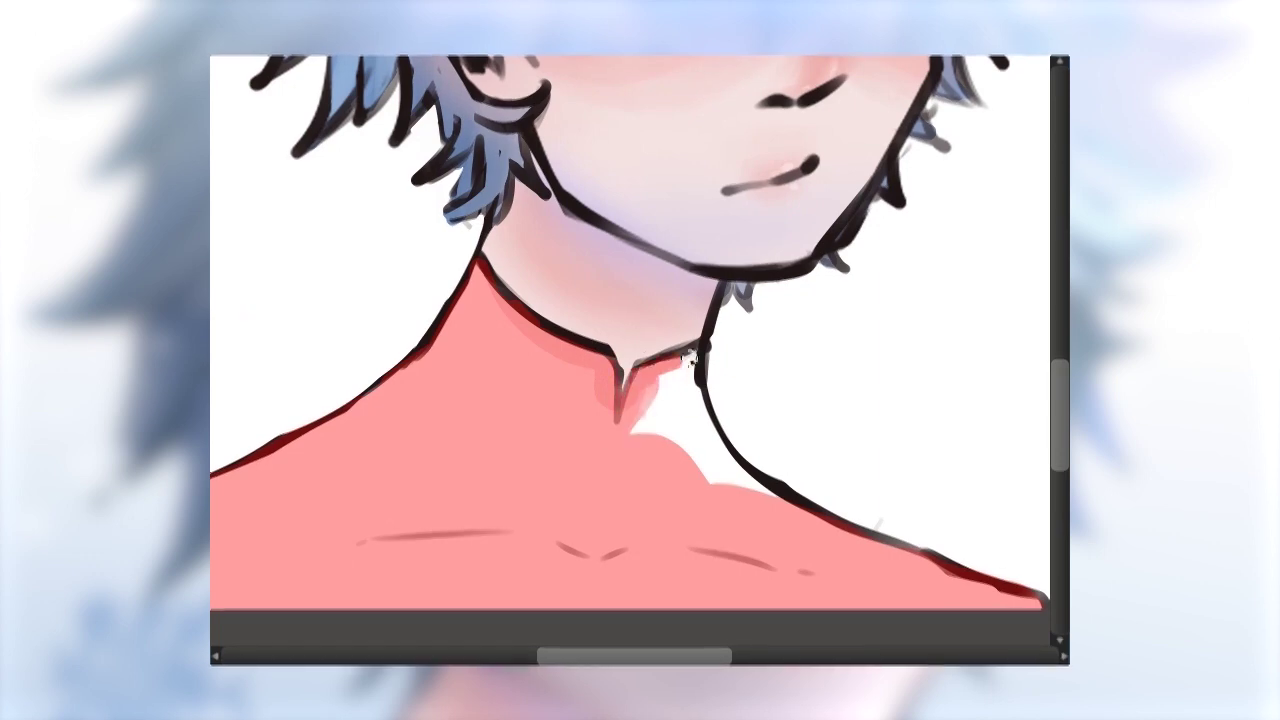
scroll(762, 461, "down", 2)
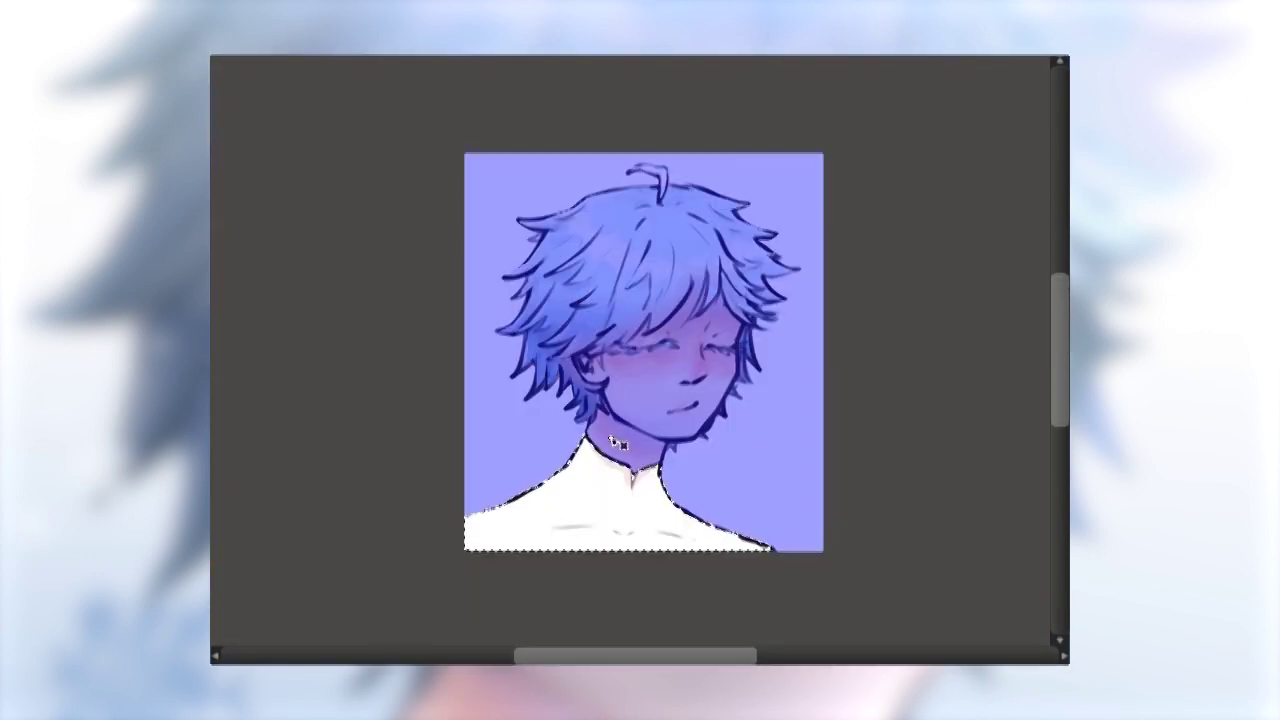
Fill the garment with a peach-to-pink gradient and cover it with dark purple, keeping the collar area lighter.
scroll(572, 584, "up", 1)
left_click_drag(650, 400, 620, 523)
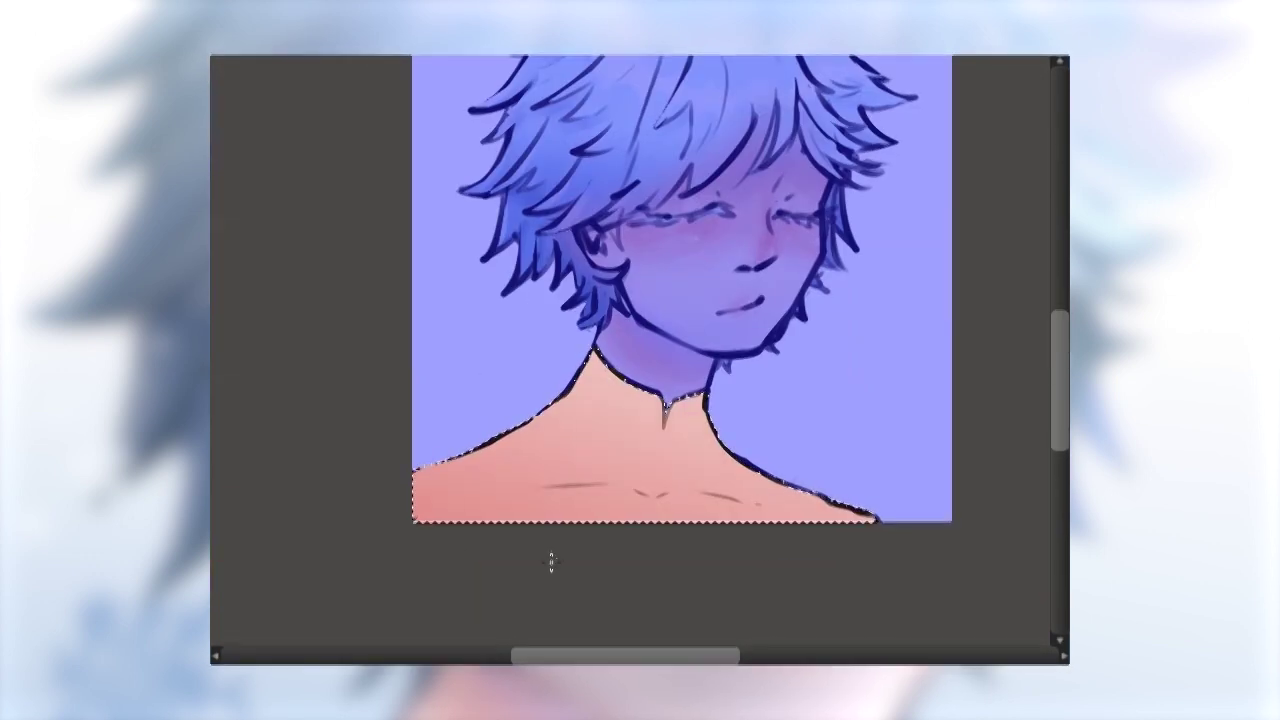
mouse_move(430, 480)
left_mouse_down()
mouse_move(908, 505)
mouse_move(540, 540)
left_mouse_up()
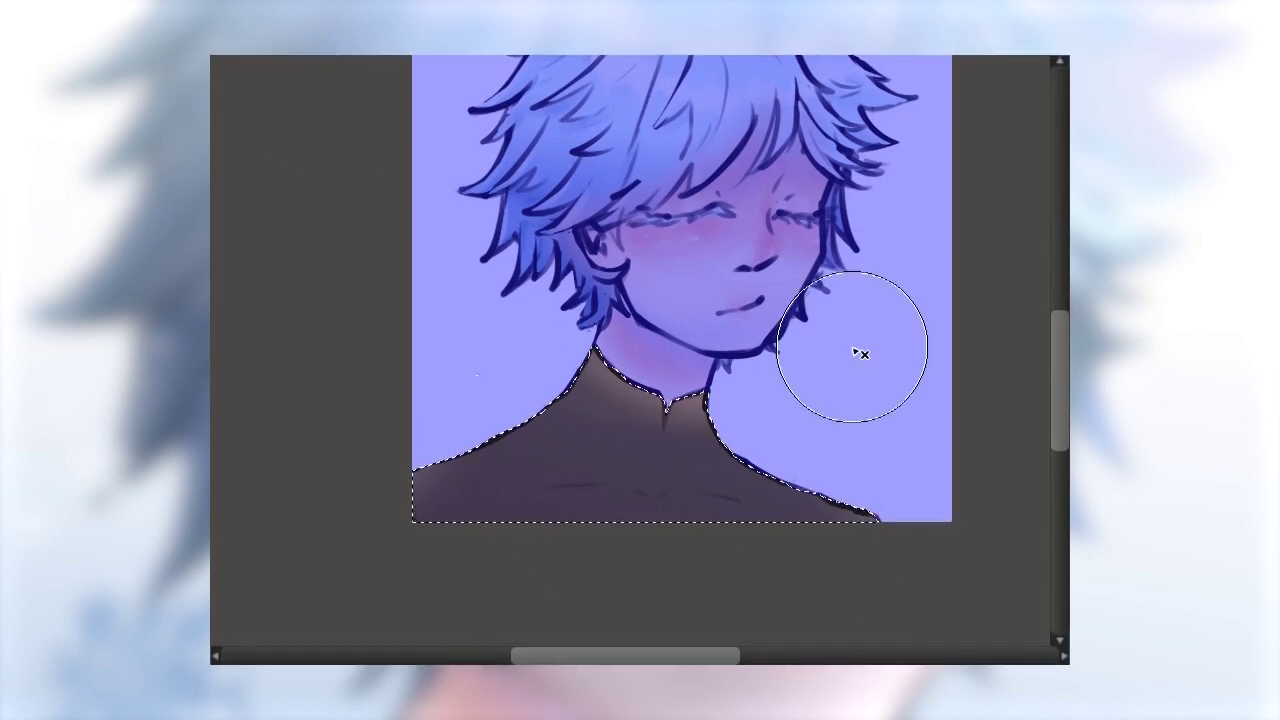
scroll(840, 338, "down", 2)
scroll(763, 420, "up", 4)
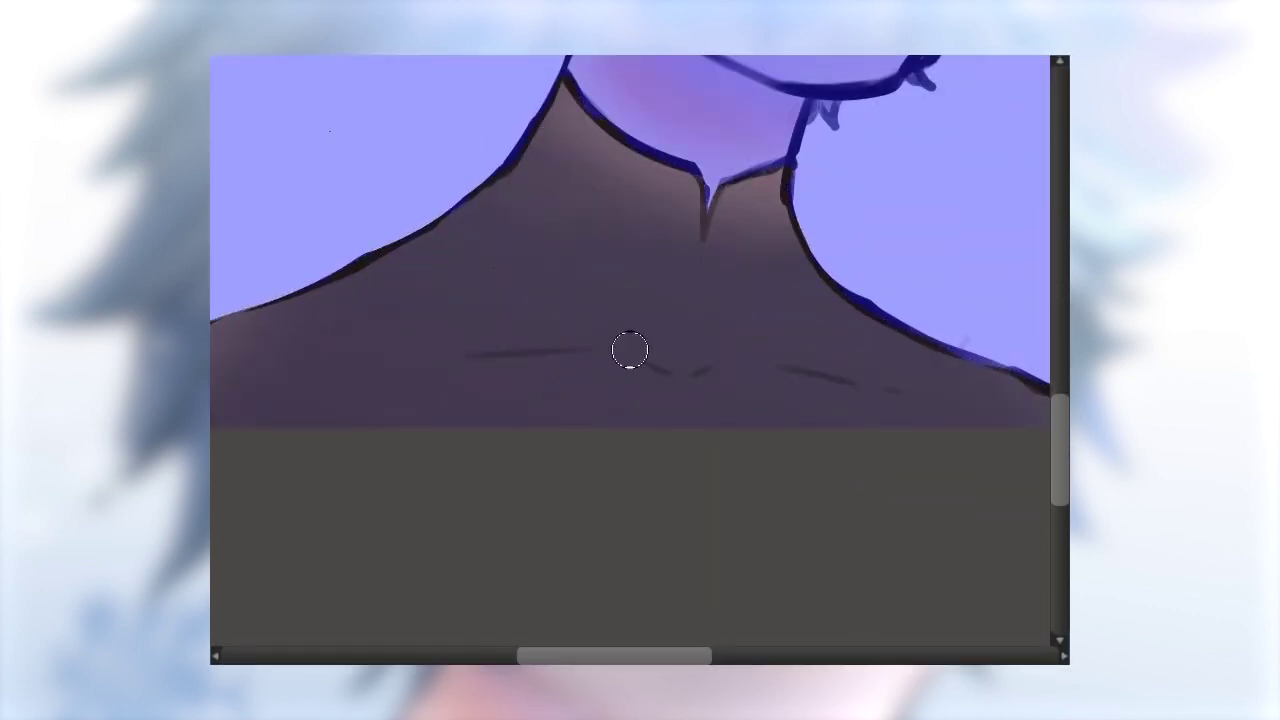
Draw dark seam lines along the garment's collar and around its front neck slit.
left_click_drag(629, 348, 440, 395)
scroll(583, 443, "down", 4)
scroll(588, 447, "up", 2)
scroll(612, 311, "up", 3)
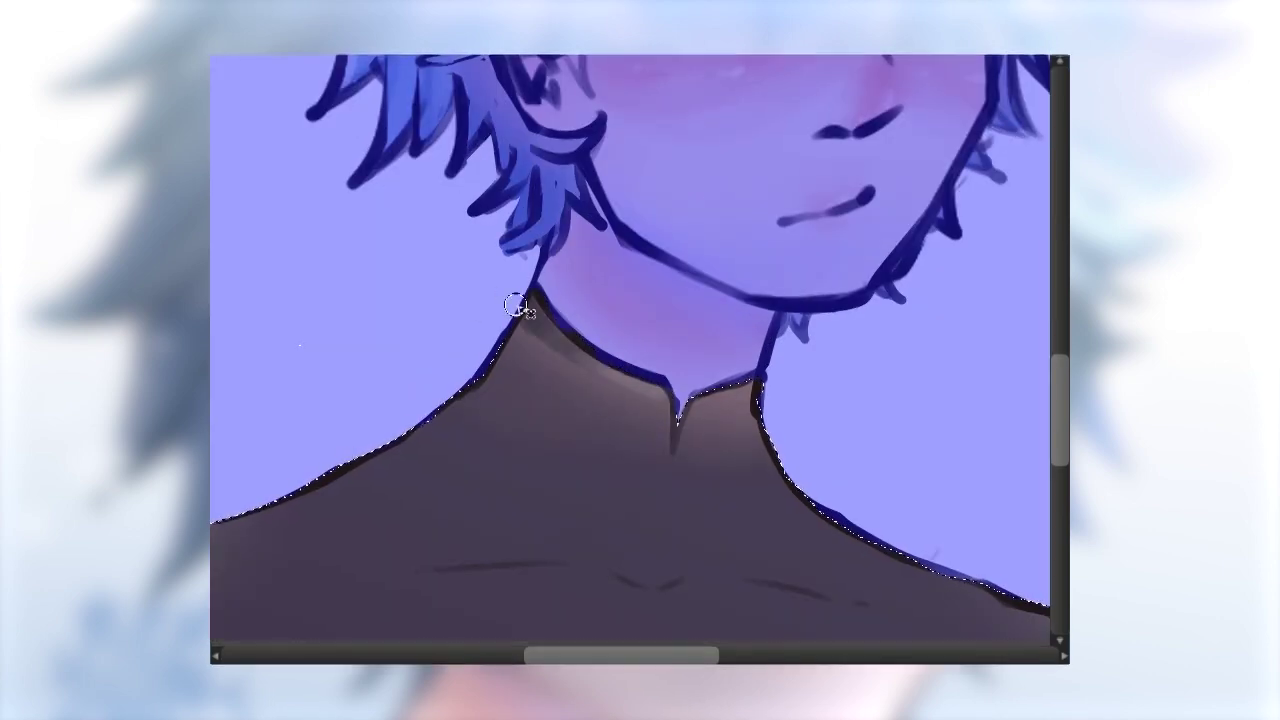
scroll(663, 380, "down", 2)
scroll(663, 380, "up", 2)
scroll(694, 500, "down", 2)
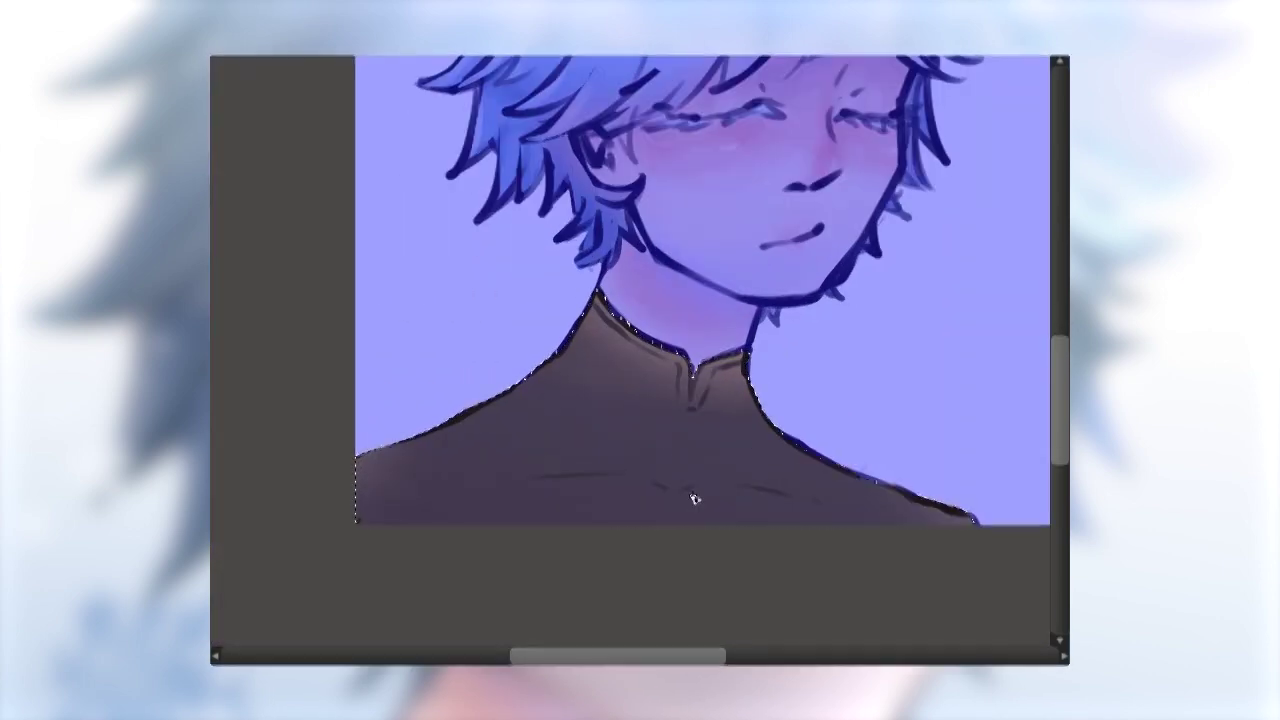
scroll(611, 531, "up", 2)
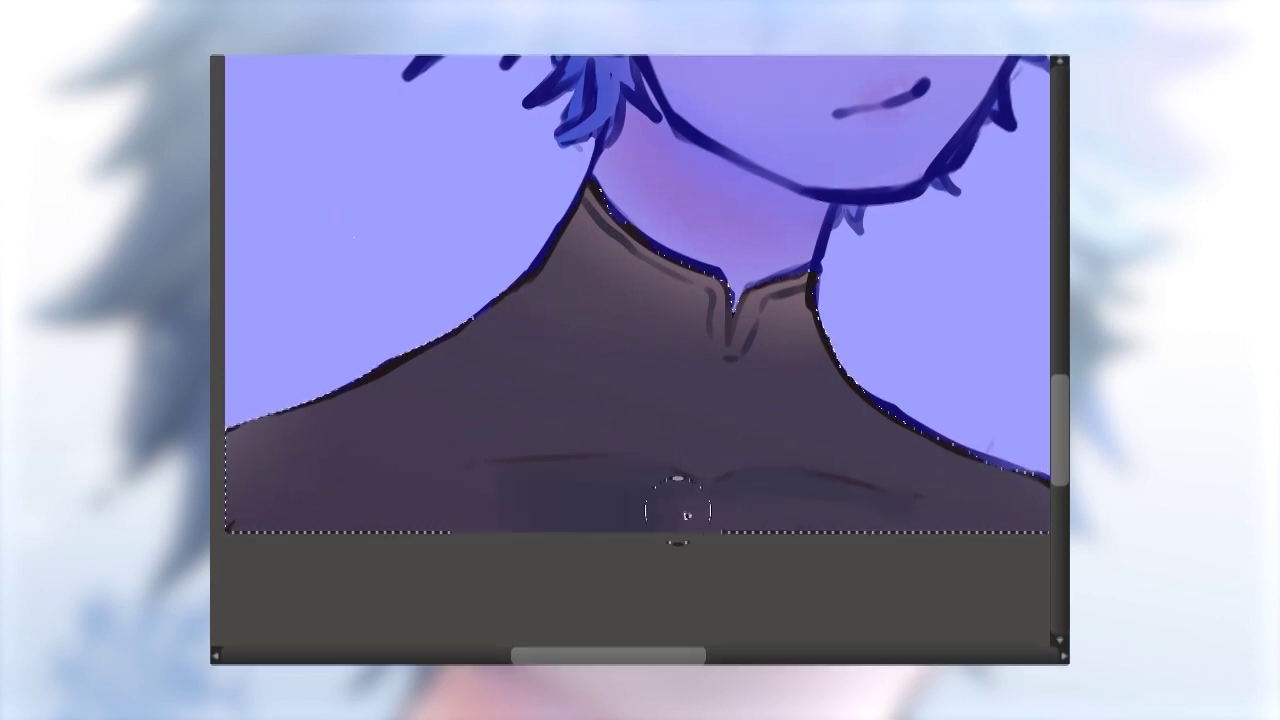
Shade the garment's lower chest with soft dark blue around the fold lines and clear the selection.
scroll(771, 437, "down", 2)
scroll(790, 462, "up", 2)
scroll(566, 494, "up", 2)
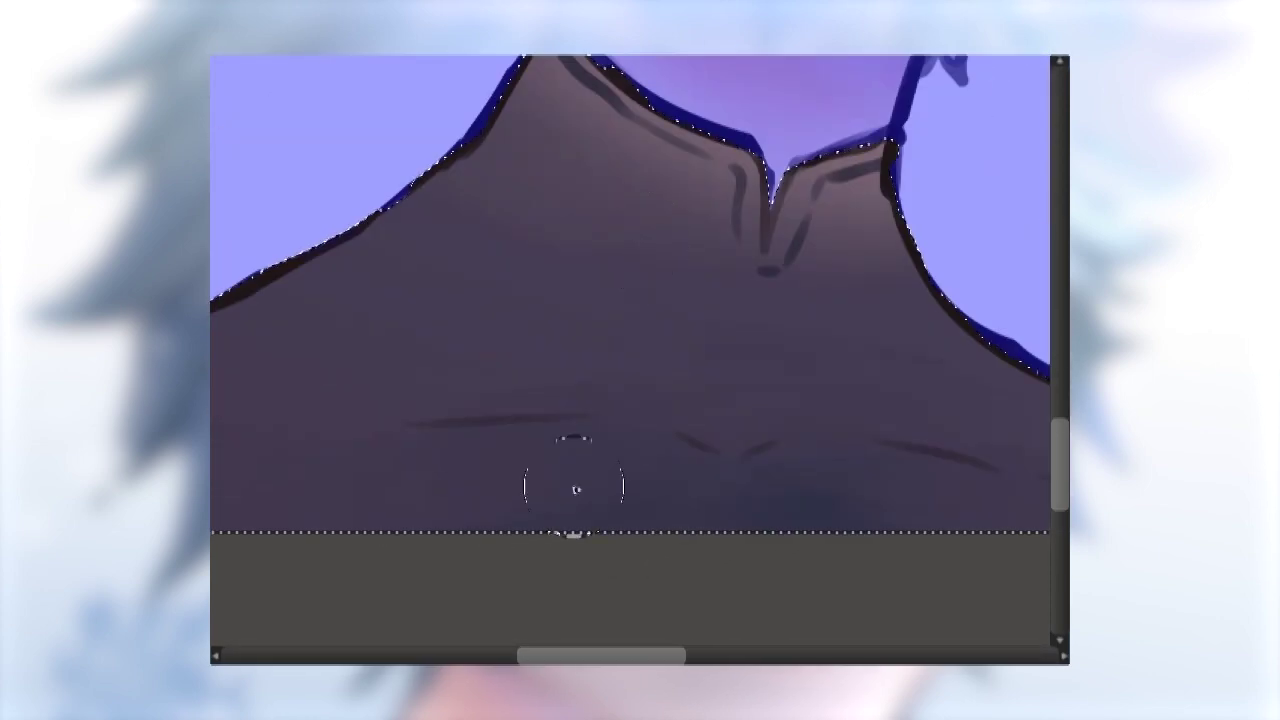
key("[")
left_click_drag(680, 438, 780, 437)
key("ctrl+d")
scroll(560, 490, "down", 2)
left_click(230, 405)
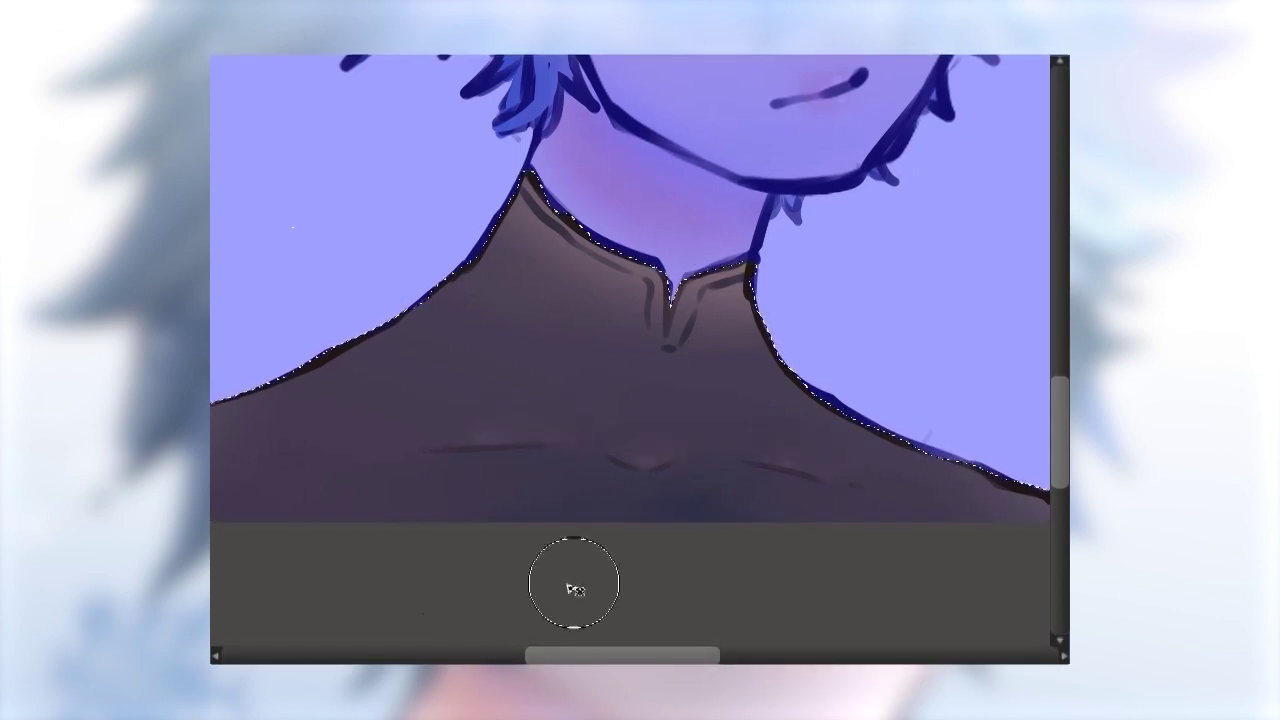
Fill the curled strand on top of the head with light blue and shade it with a darker blue.
scroll(786, 329, "down", 4)
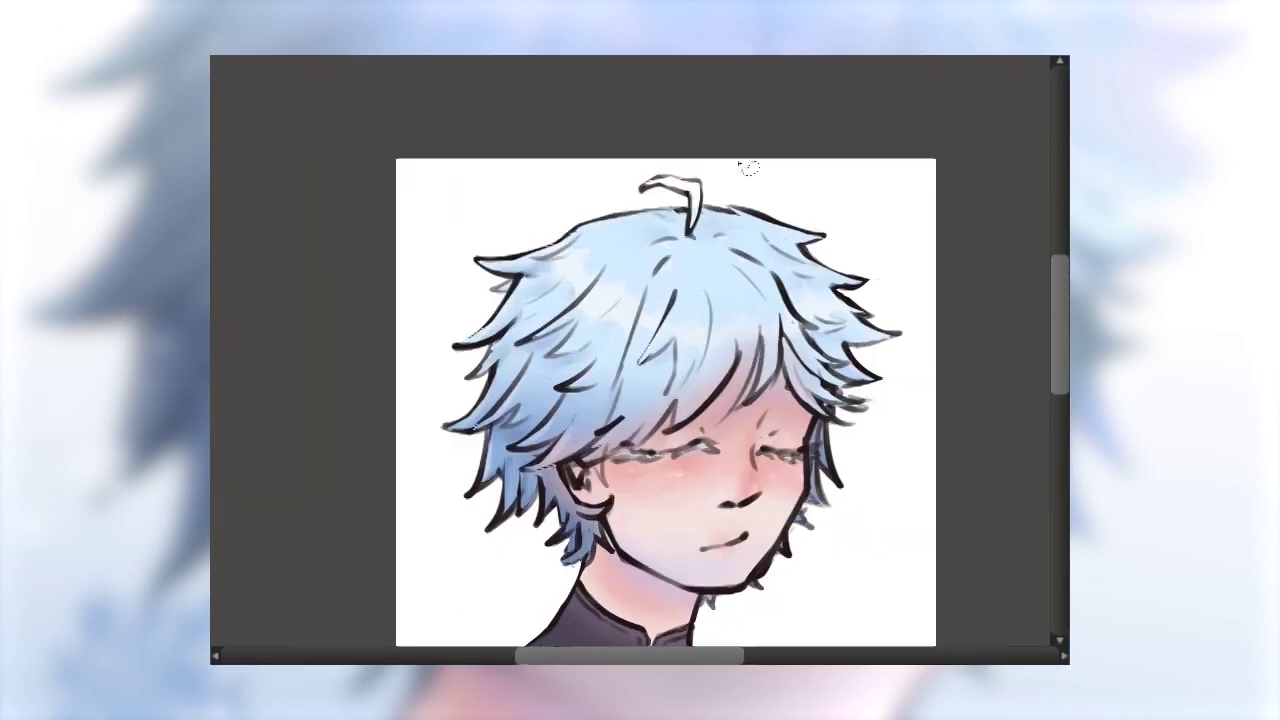
scroll(749, 166, "up", 5)
left_click_drag(654, 268, 630, 344)
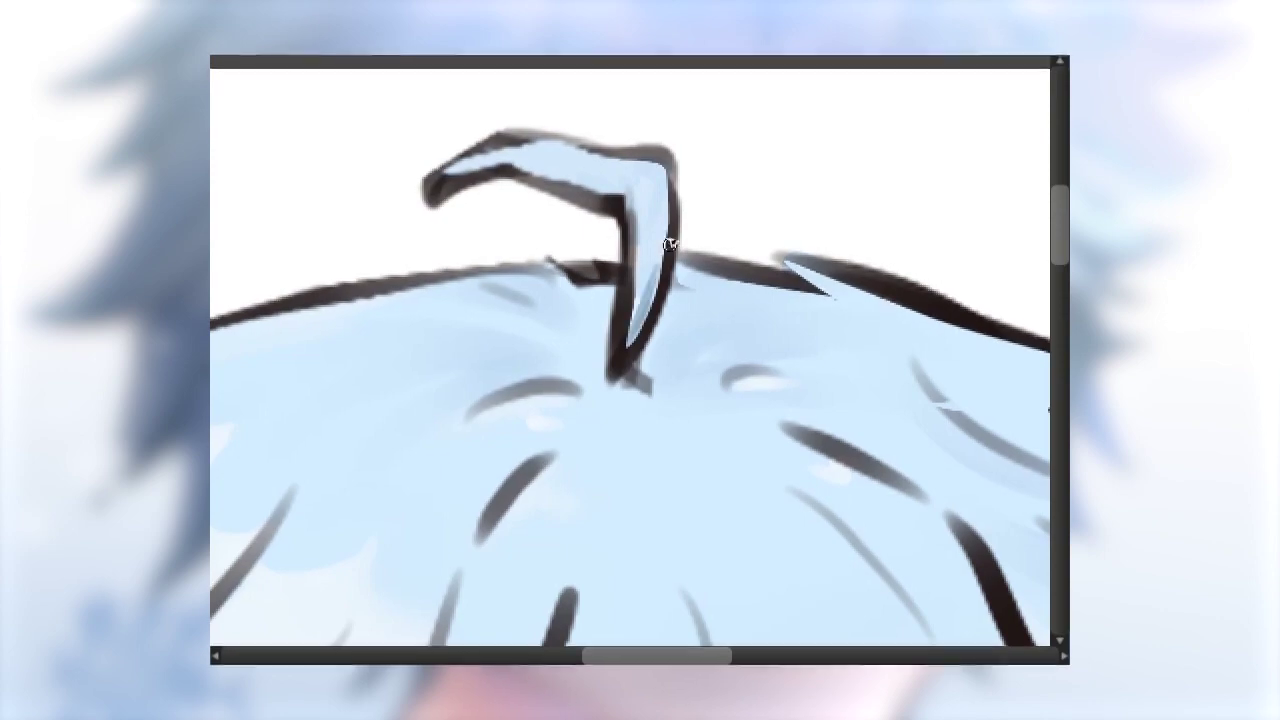
scroll(630, 357, "down", 2)
left_click_drag(632, 272, 618, 386)
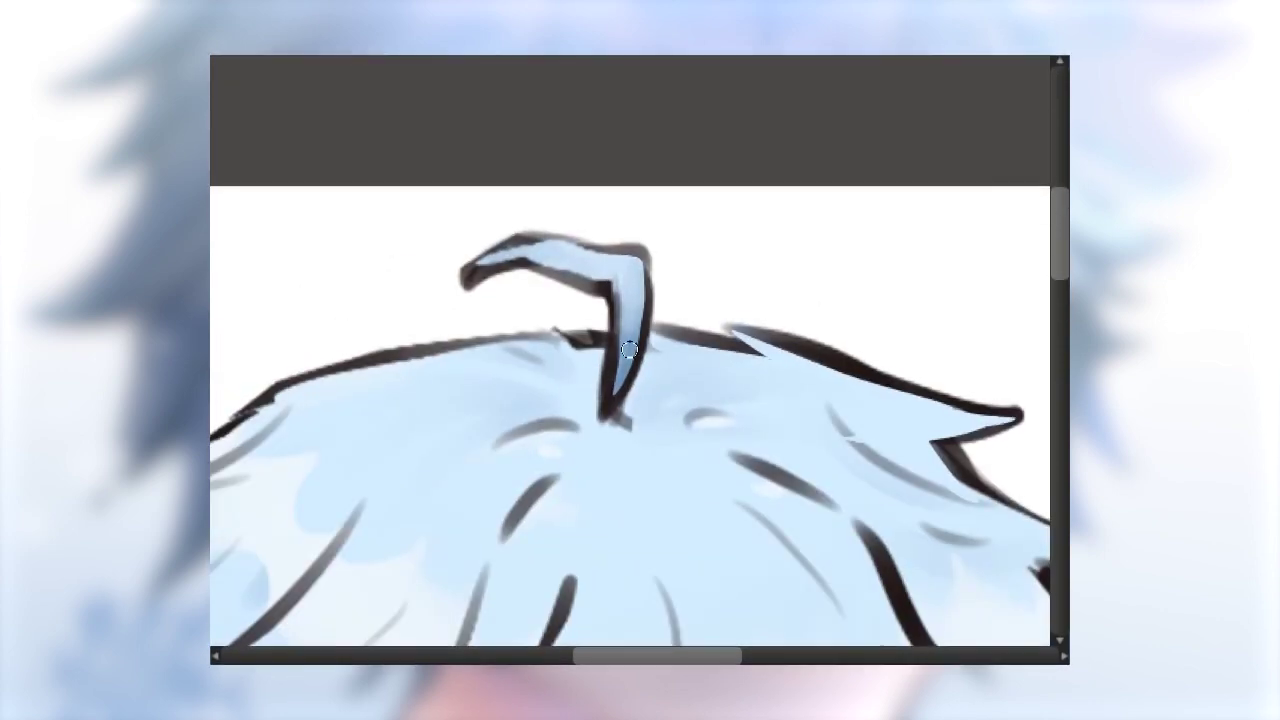
scroll(677, 209, "down", 4)
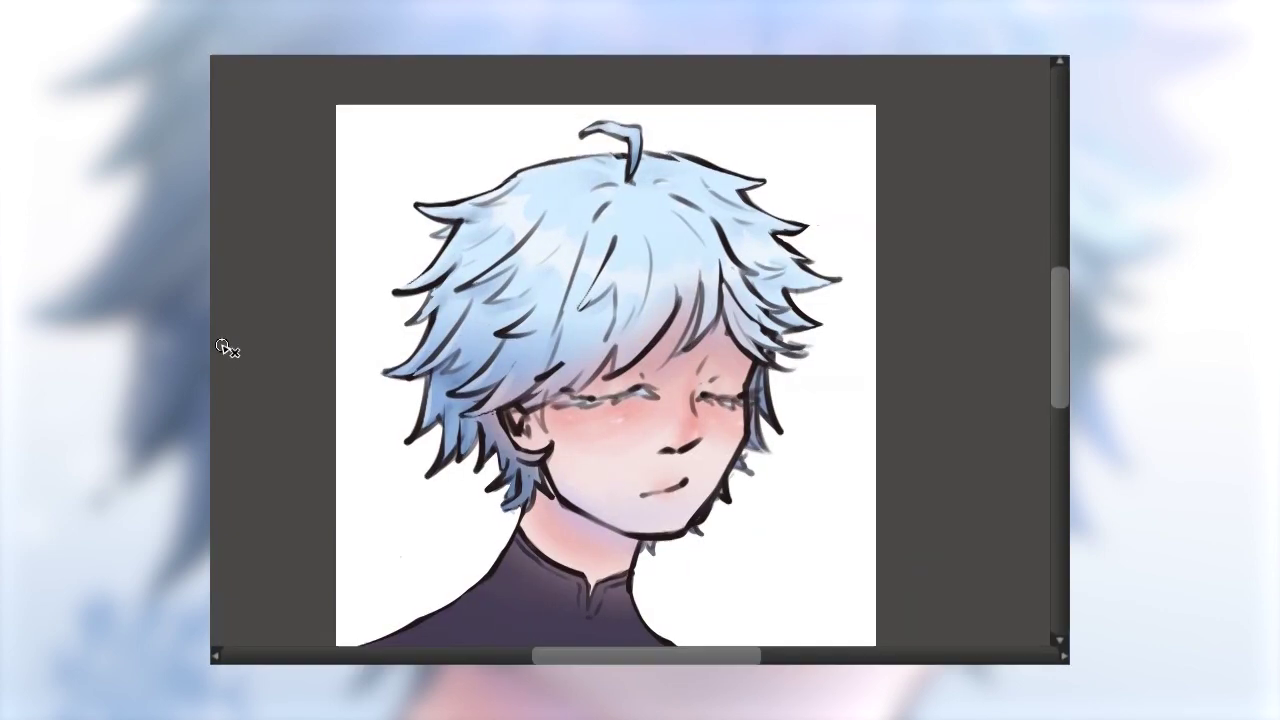
Recolour the hair line art dark blue-grey and the face, ear and neck line art reddish brown.
left_click_drag(506, 292, 523, 294)
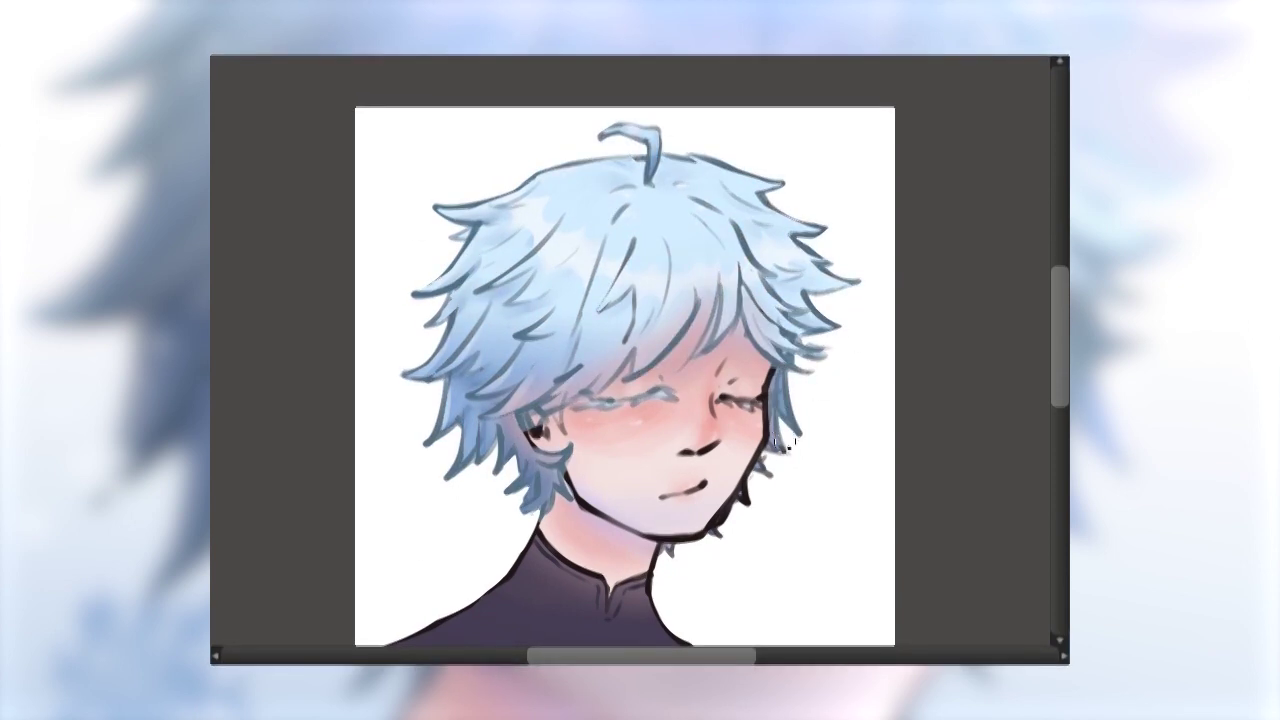
scroll(648, 512, "up", 2)
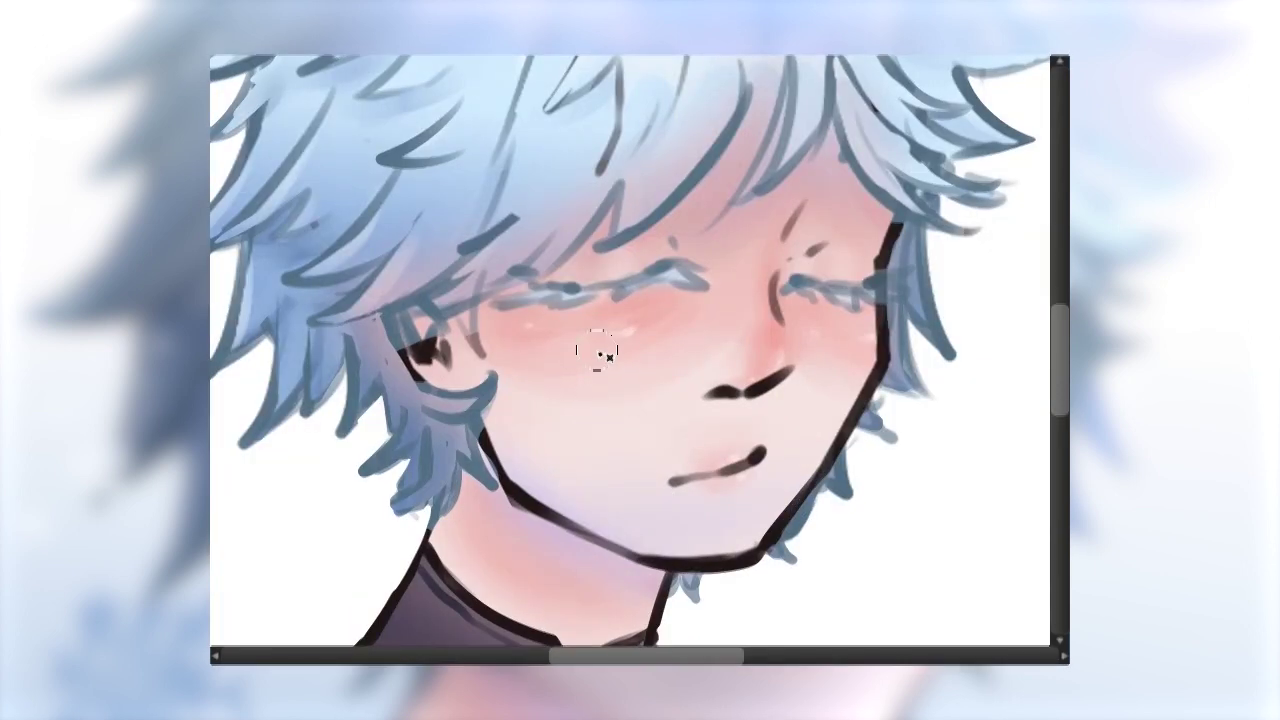
scroll(662, 350, "down", 2)
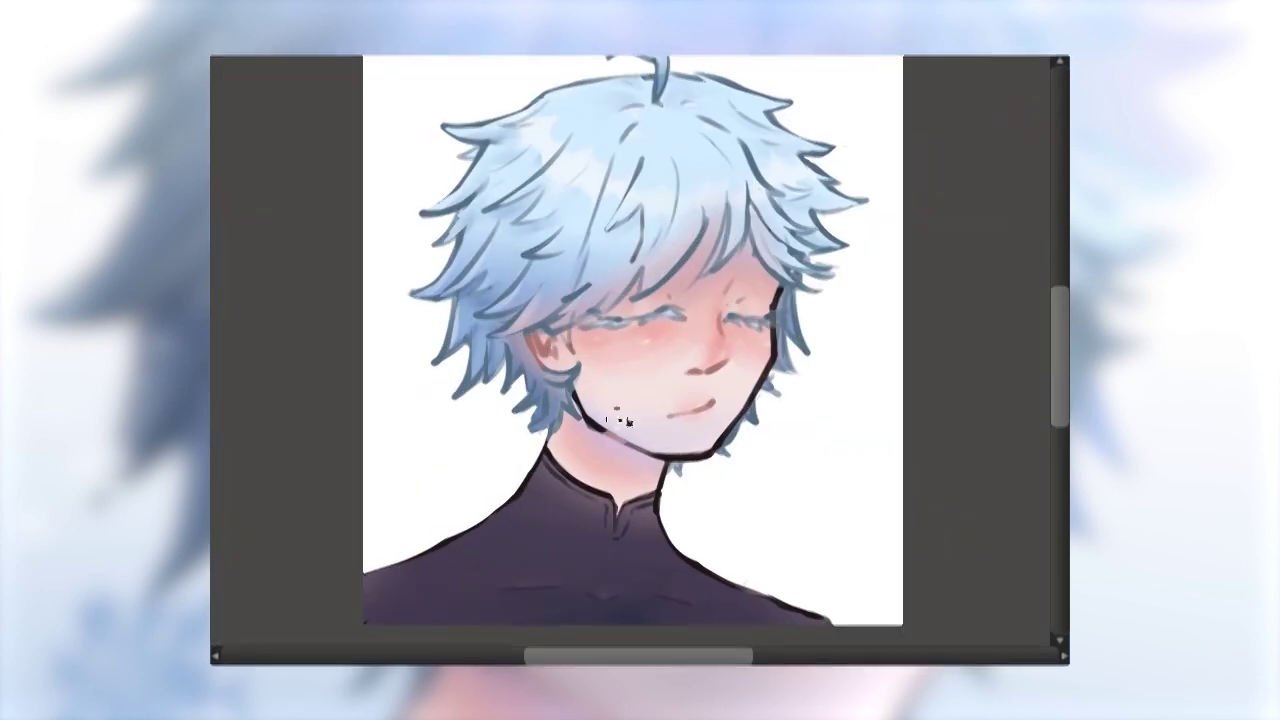
left_click_drag(702, 452, 772, 334)
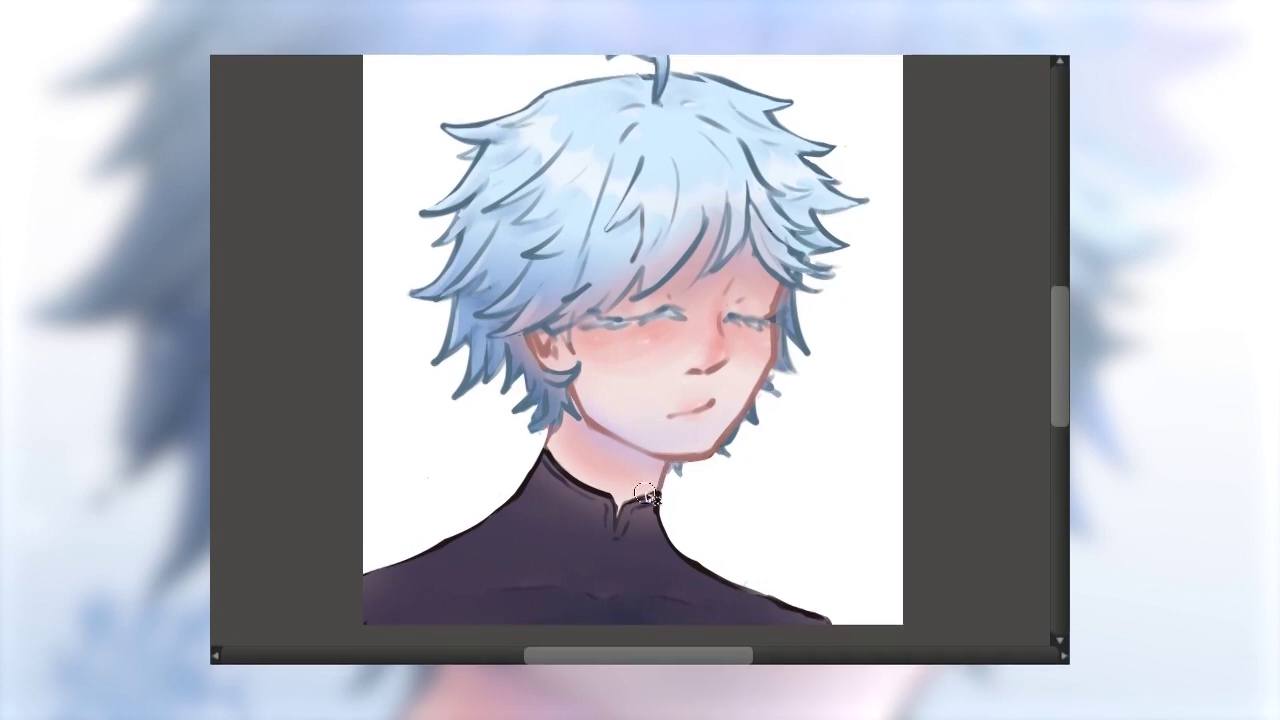
scroll(255, 222, "down", 2)
scroll(598, 590, "down", 2)
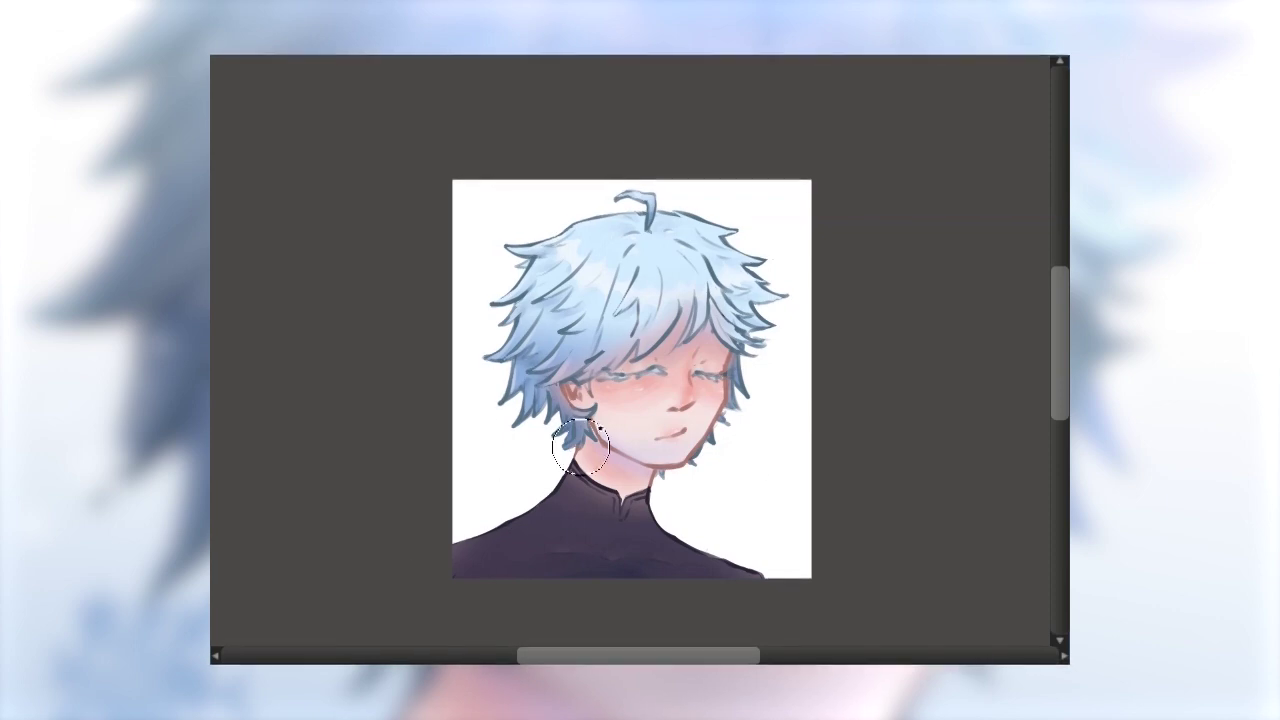
Paint light and grey-blue tones over the outlines of the hair spikes on the head's upper left side.
scroll(567, 275, "up", 3)
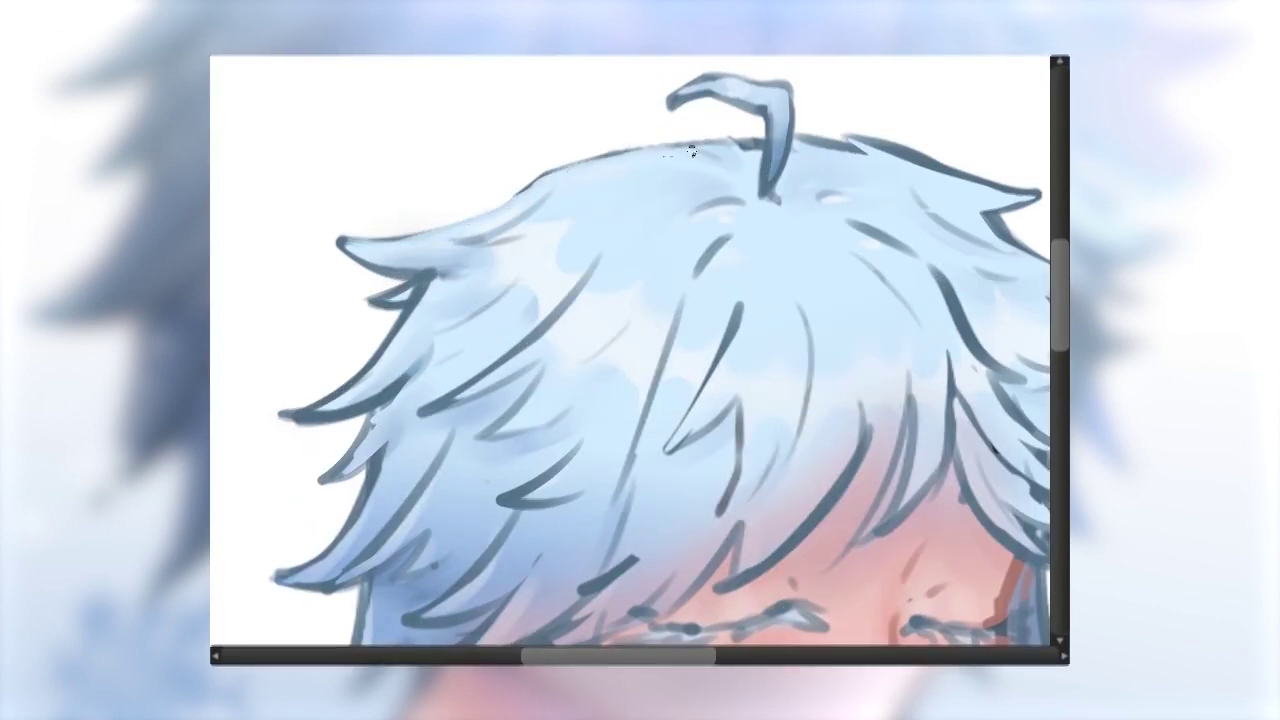
scroll(549, 228, "up", 2)
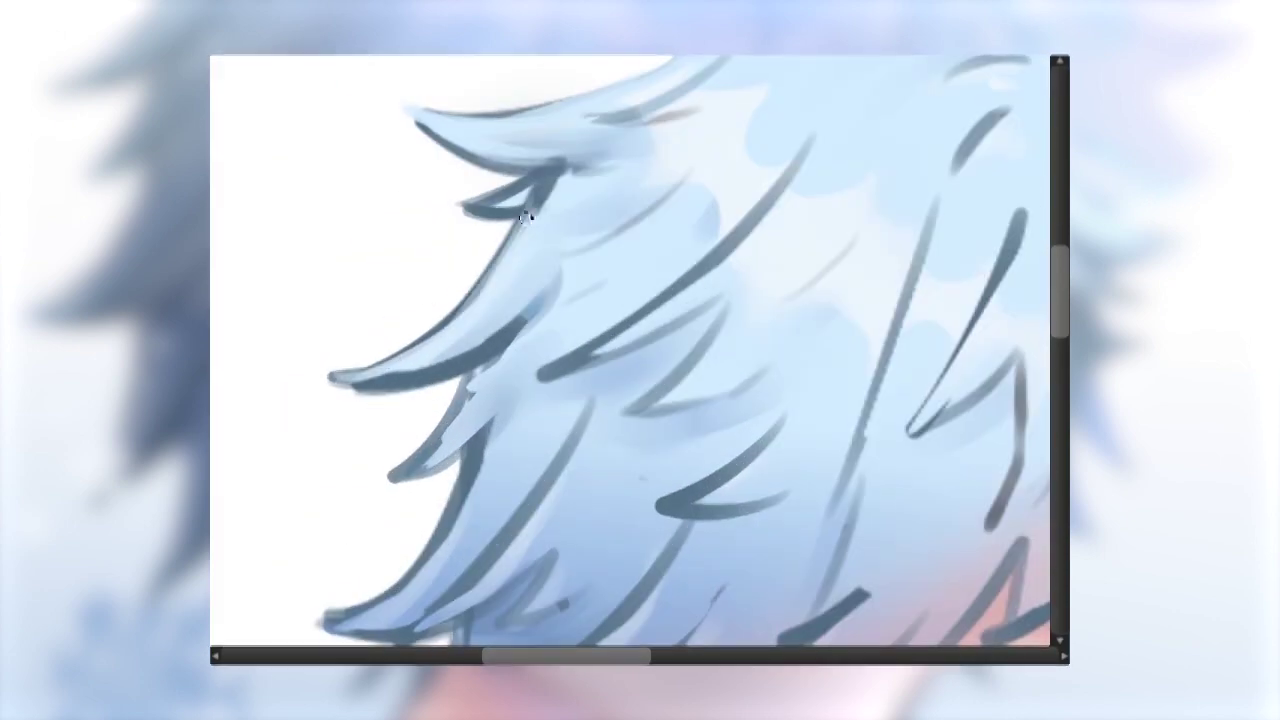
scroll(557, 365, "down", 2)
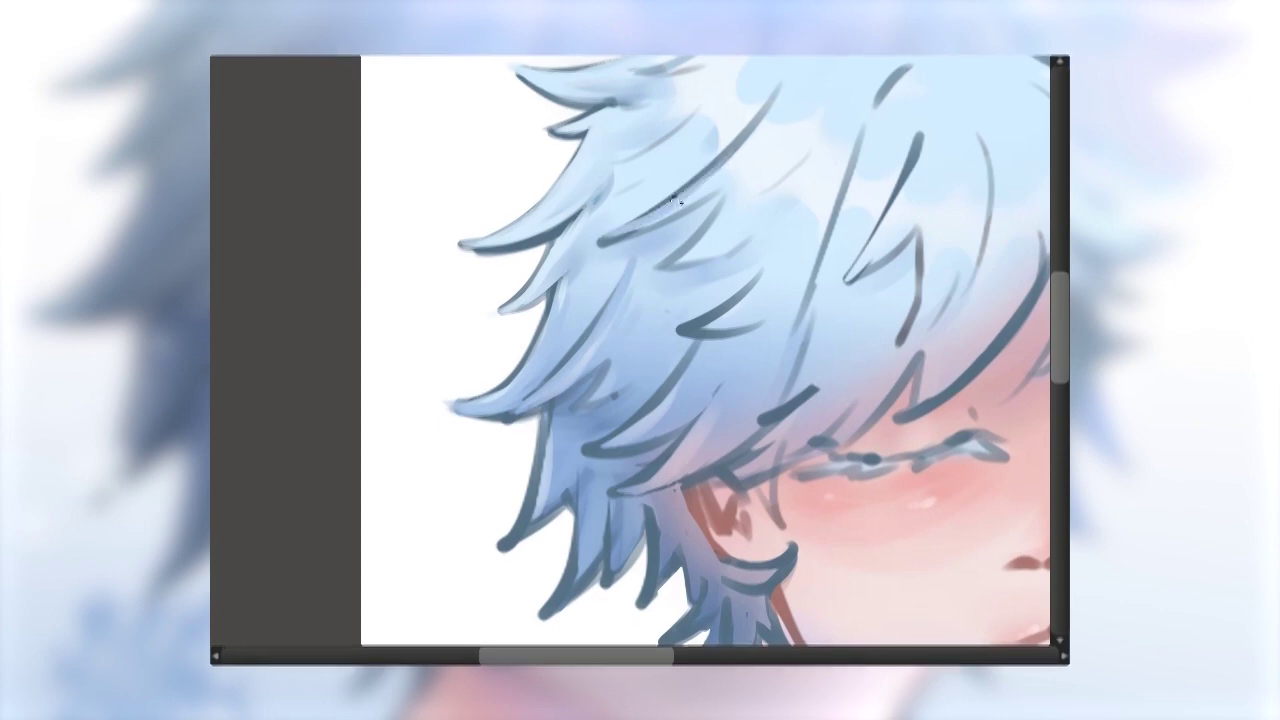
left_click_drag(590, 287, 606, 283)
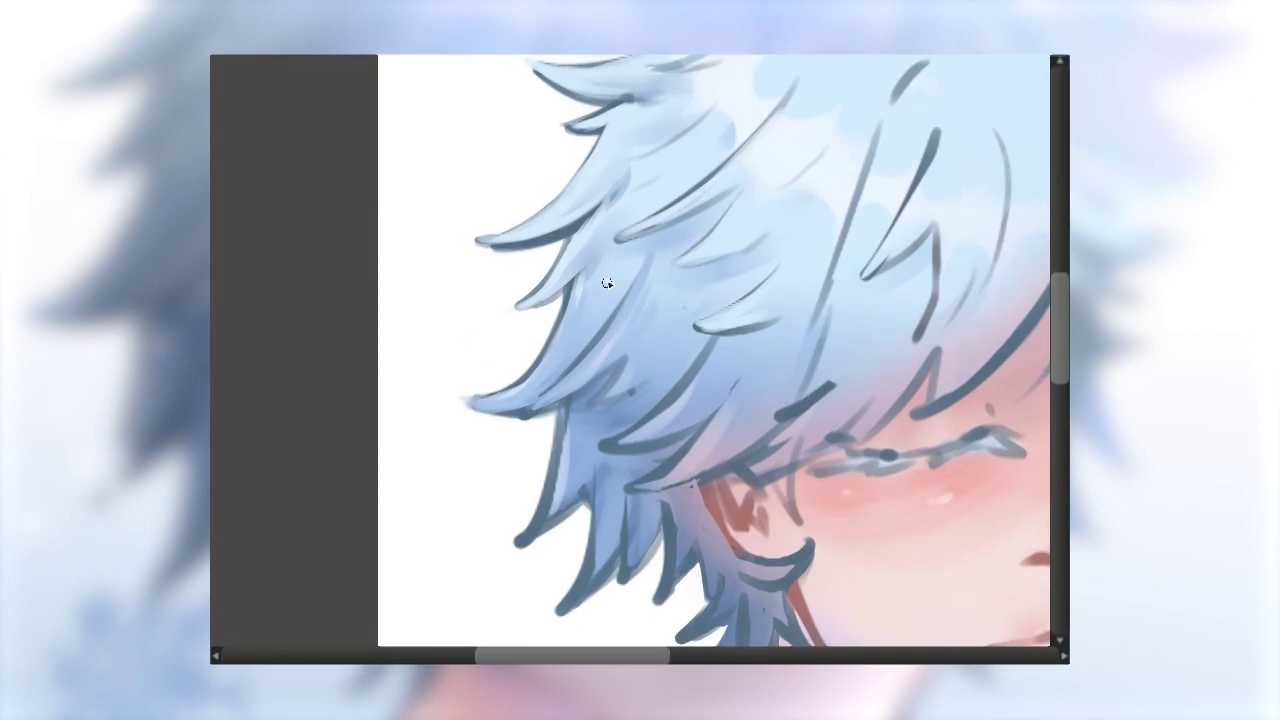
scroll(595, 254, "up", 3)
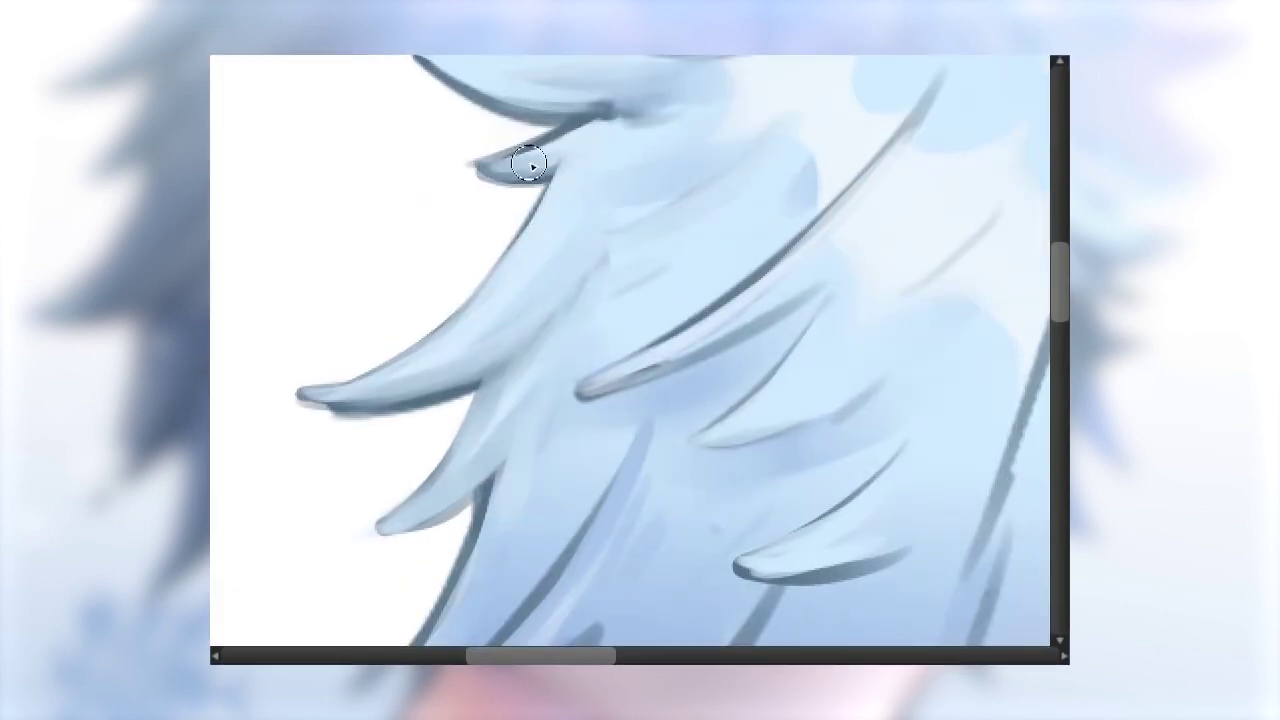
scroll(496, 362, "down", 5)
scroll(557, 357, "up", 5)
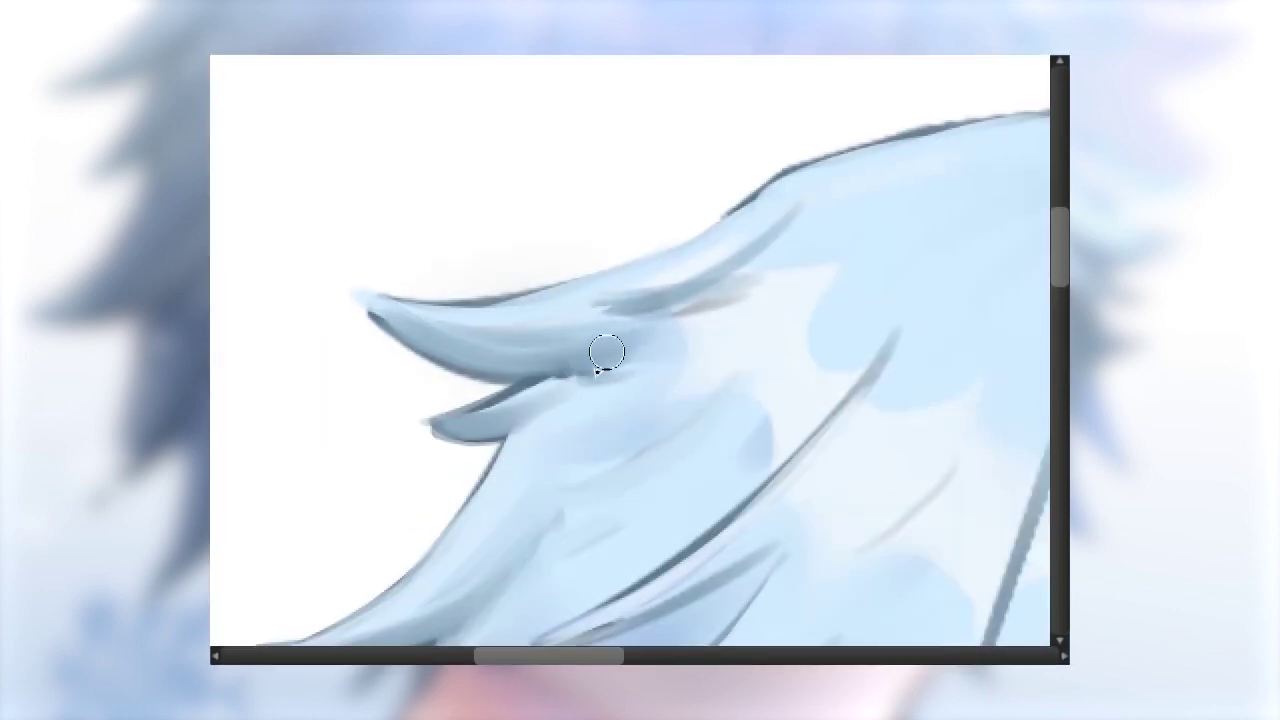
Blend the crown outline into the light blue hair and paint over the curled strand's dark outline.
mouse_move(985, 122)
left_mouse_down()
mouse_move(735, 210)
mouse_move(674, 280)
left_mouse_up()
left_click_drag(900, 300, 478, 407)
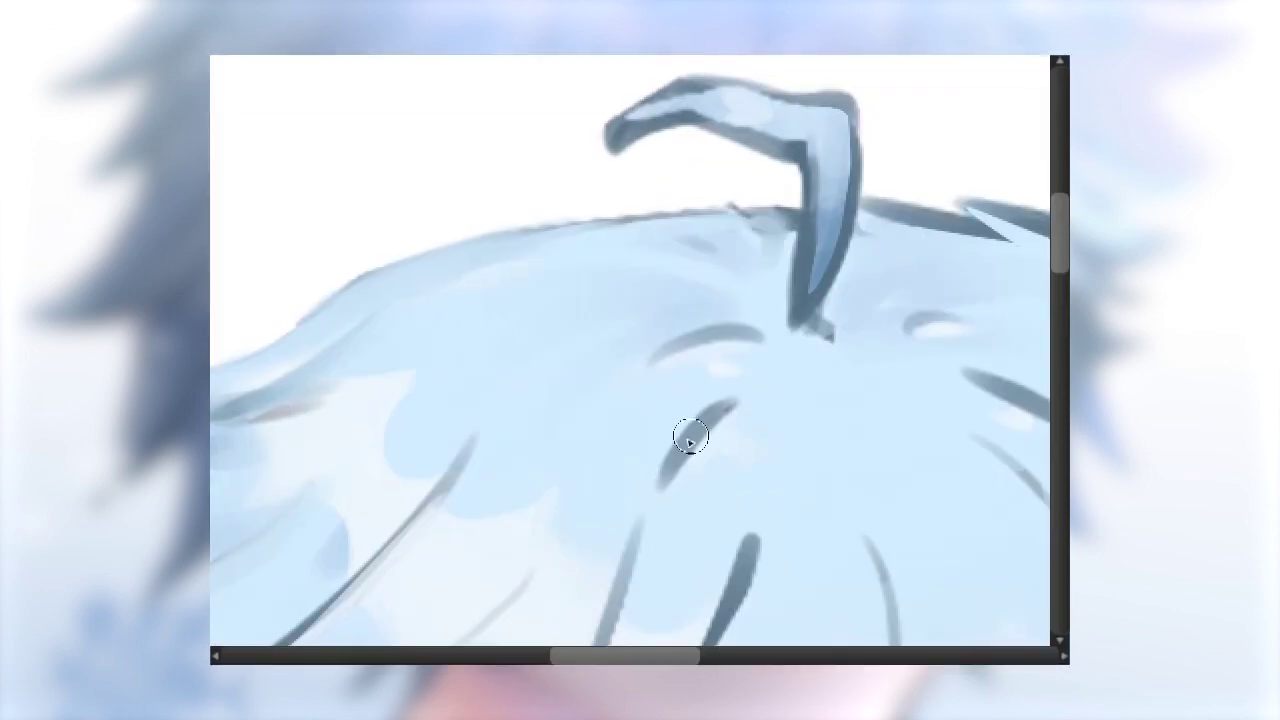
left_click_drag(686, 442, 700, 433)
mouse_move(746, 346)
left_mouse_down()
mouse_move(737, 437)
mouse_move(830, 200)
mouse_move(766, 100)
mouse_move(792, 132)
mouse_move(606, 123)
mouse_move(829, 214)
mouse_move(654, 86)
left_mouse_up()
scroll(480, 204, "down", 2)
scroll(480, 204, "up", 2)
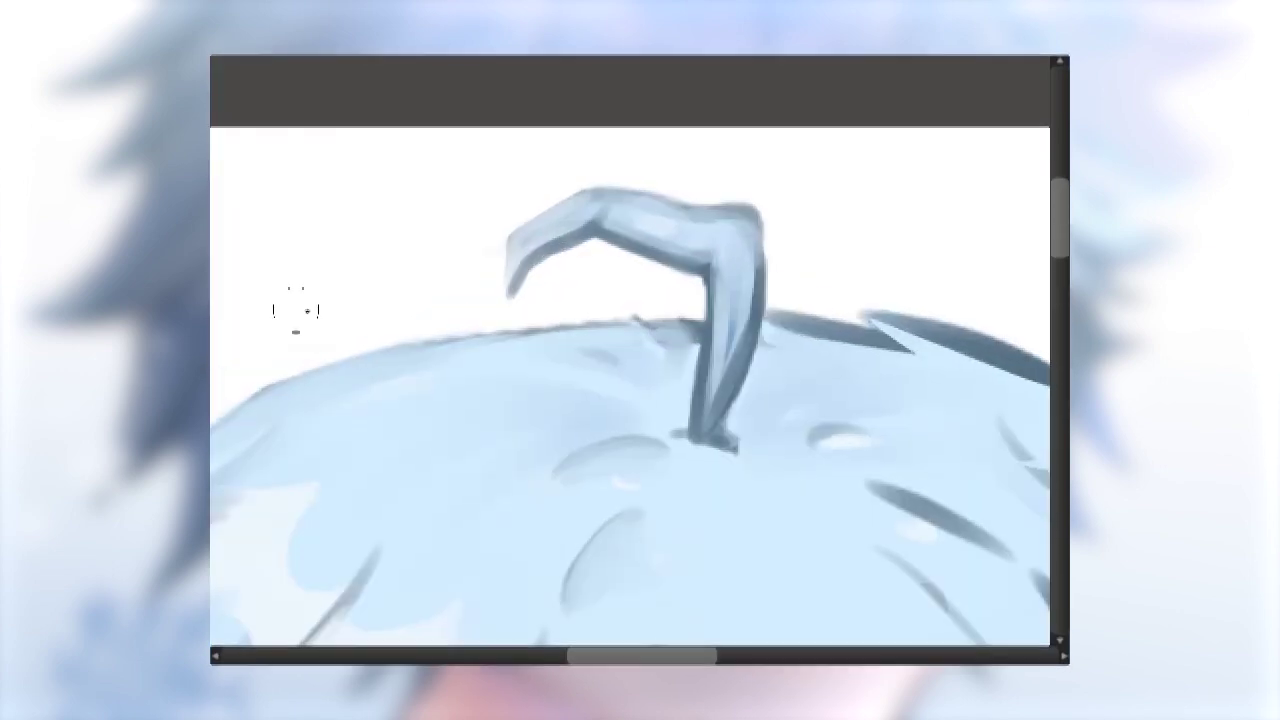
Blend the base of the curled strand and soften the short line strokes around the crown.
mouse_move(660, 232)
left_mouse_down()
mouse_move(734, 343)
mouse_move(540, 217)
mouse_move(580, 206)
mouse_move(736, 318)
mouse_move(704, 430)
mouse_move(720, 463)
left_mouse_up()
mouse_move(882, 492)
left_mouse_down()
mouse_move(927, 548)
mouse_move(691, 408)
mouse_move(579, 268)
mouse_move(499, 267)
left_mouse_up()
left_click_drag(395, 362, 418, 505)
scroll(797, 317, "down", 3)
left_click_drag(628, 256, 606, 336)
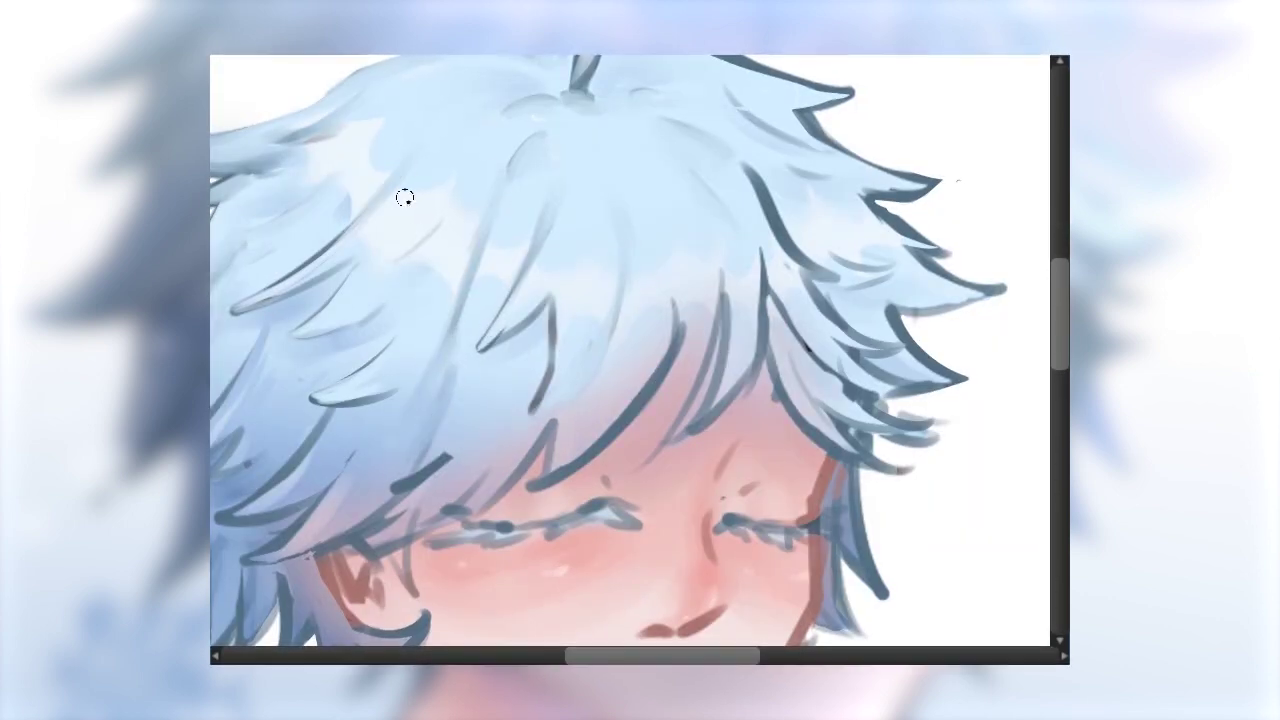
Soften the strand lines on the hair's left side and sharpen the outer spike tips against the white background.
left_click_drag(388, 188, 322, 255)
left_click_drag(275, 324, 509, 275)
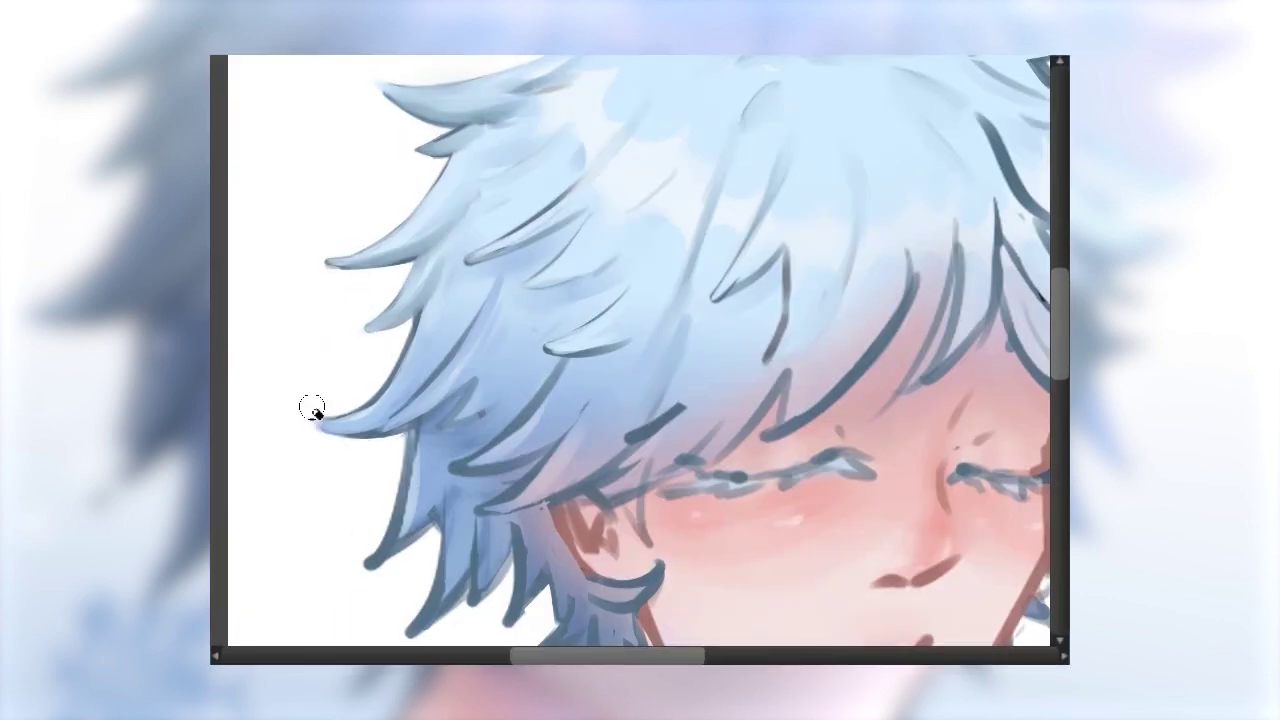
scroll(910, 320, "down", 3)
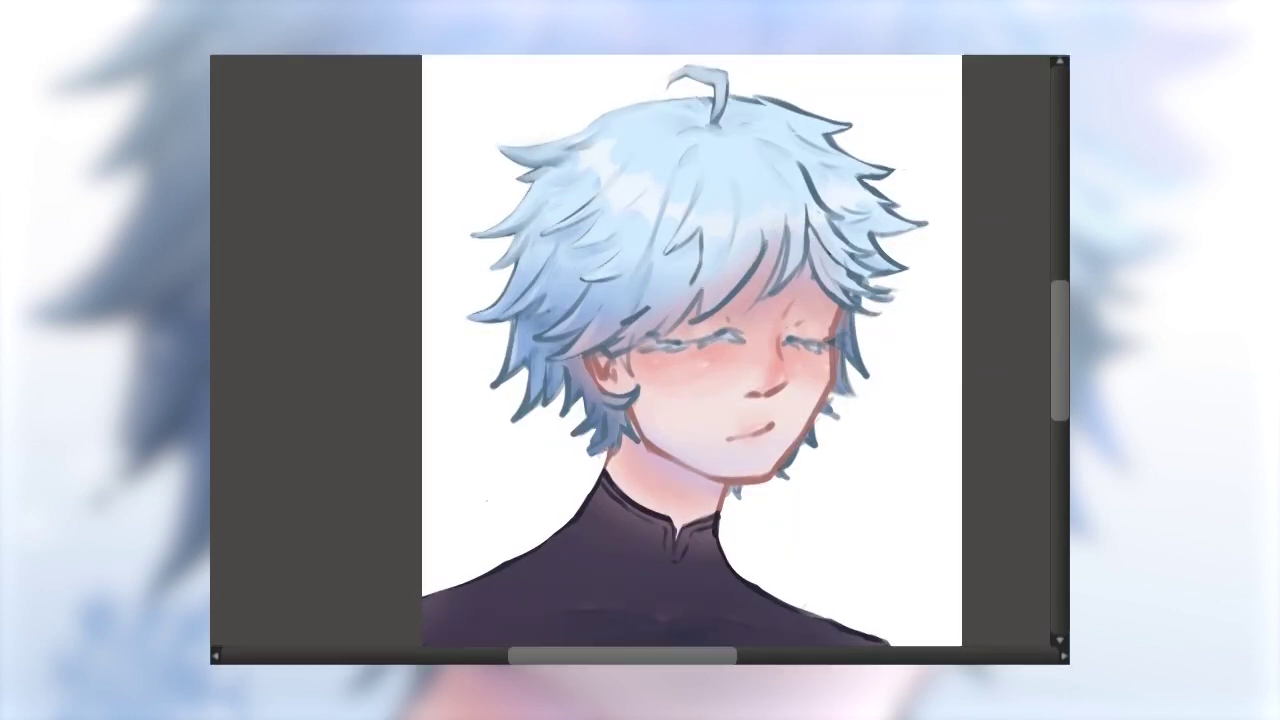
scroll(631, 284, "up", 2)
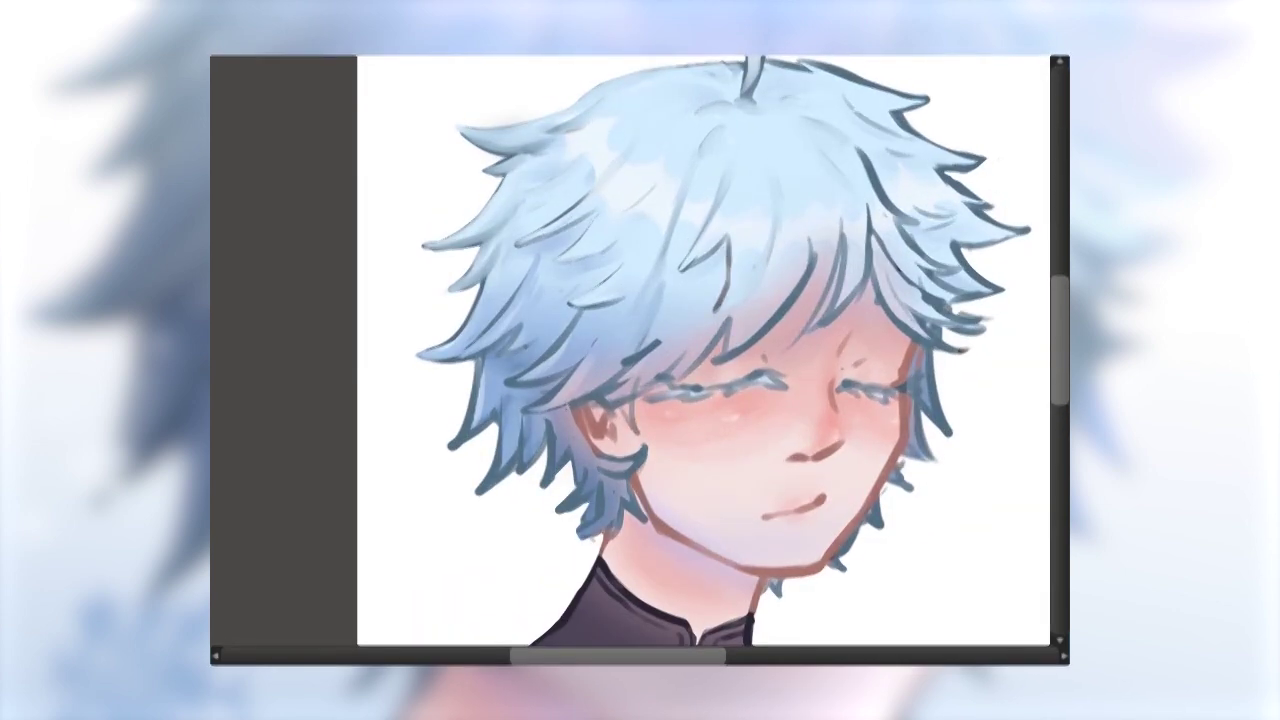
scroll(421, 426, "up", 2)
scroll(456, 108, "up", 1)
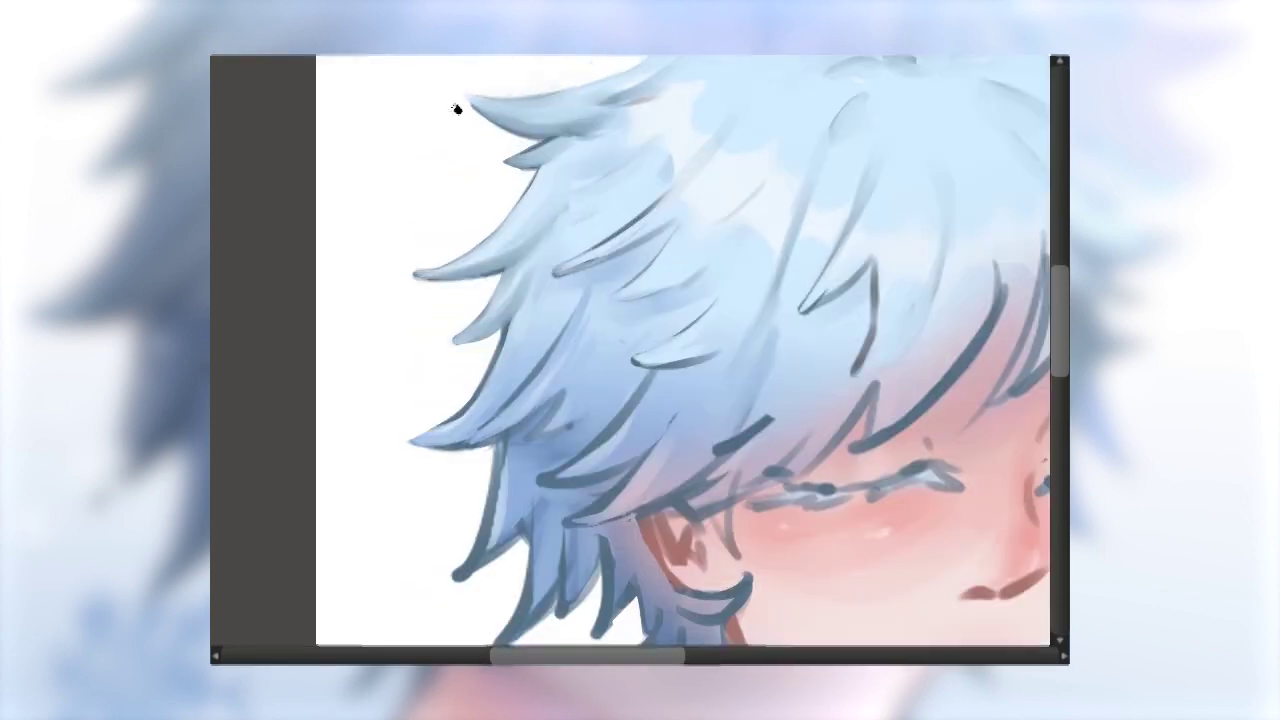
left_click_drag(593, 73, 616, 160)
left_click_drag(436, 360, 513, 316)
left_click_drag(434, 526, 482, 495)
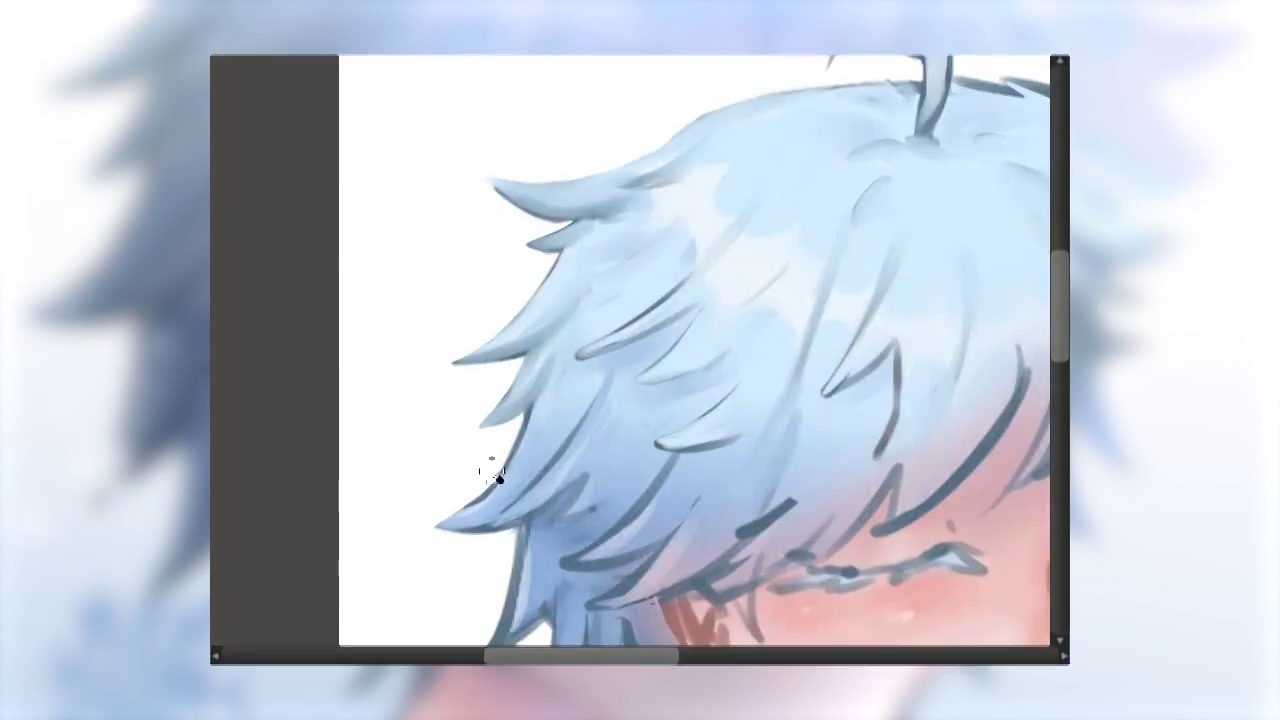
Paint over the dark lines of the inner left strands, smoothing them into the light blue hair and white highlight.
scroll(660, 243, "up", 2)
left_click_drag(692, 205, 486, 346)
left_click_drag(716, 275, 608, 384)
left_click_drag(500, 343, 674, 269)
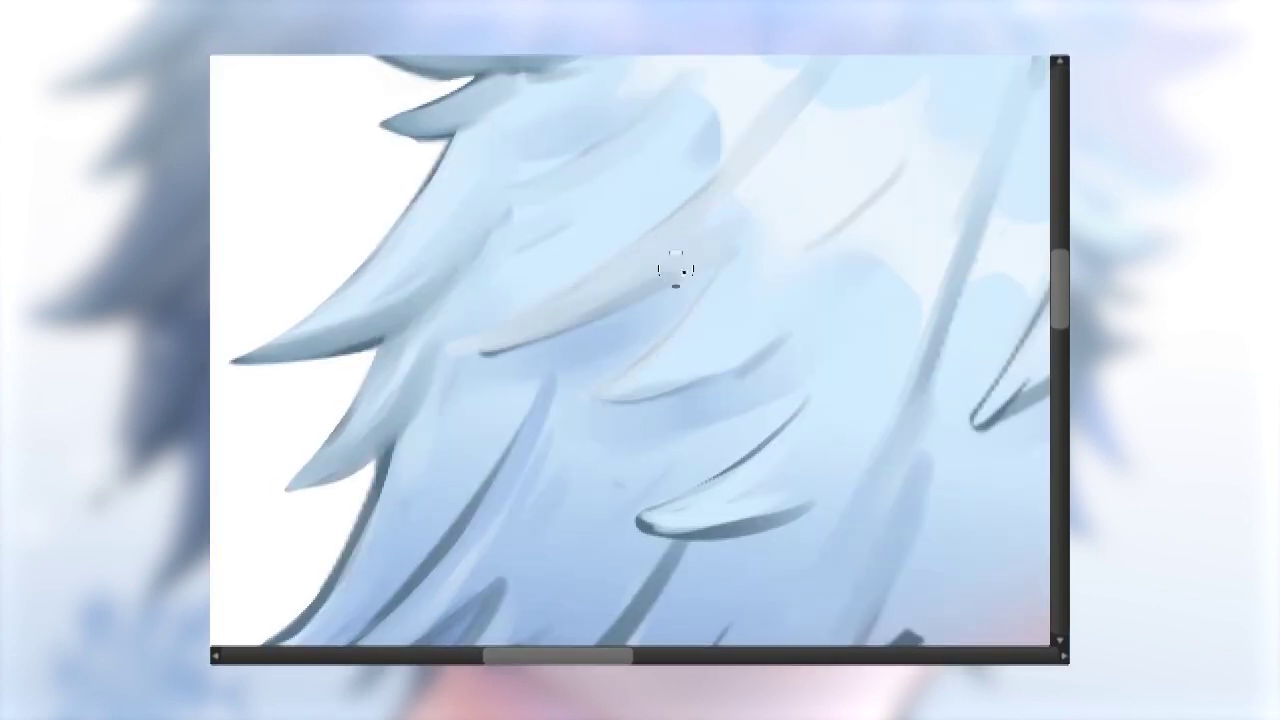
scroll(515, 296, "down", 1)
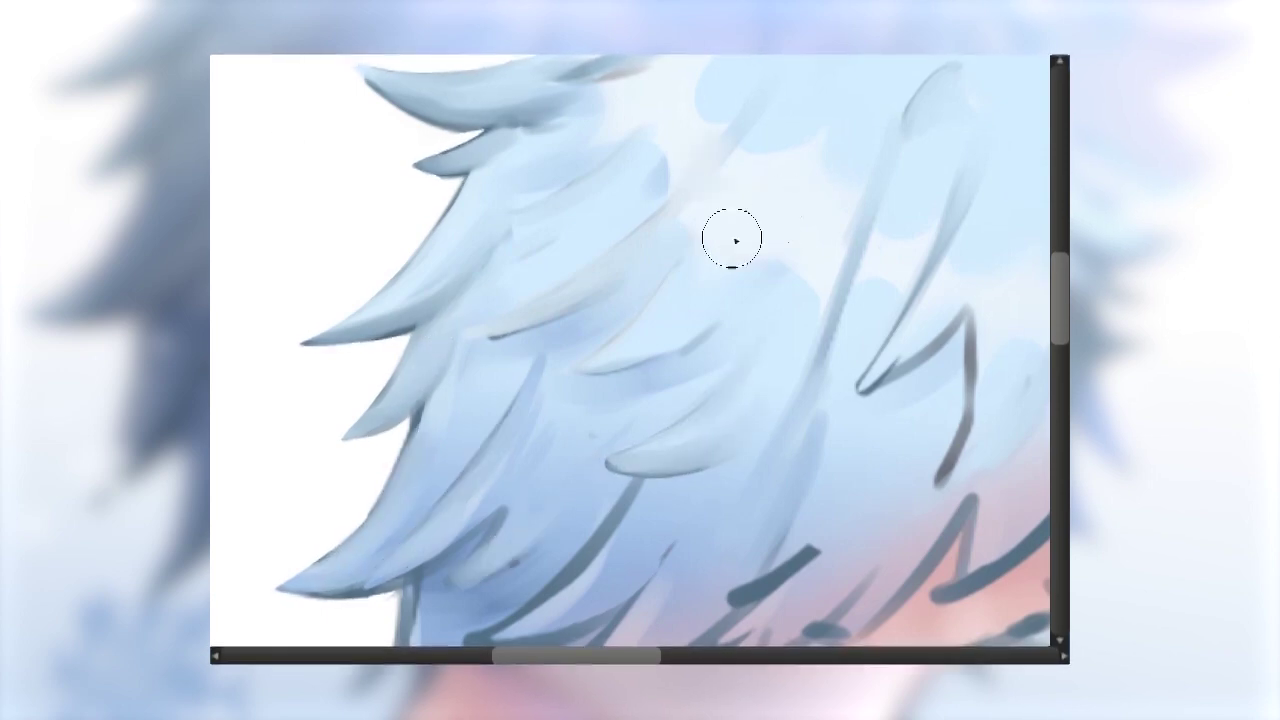
scroll(734, 240, "down", 3)
scroll(777, 123, "up", 2)
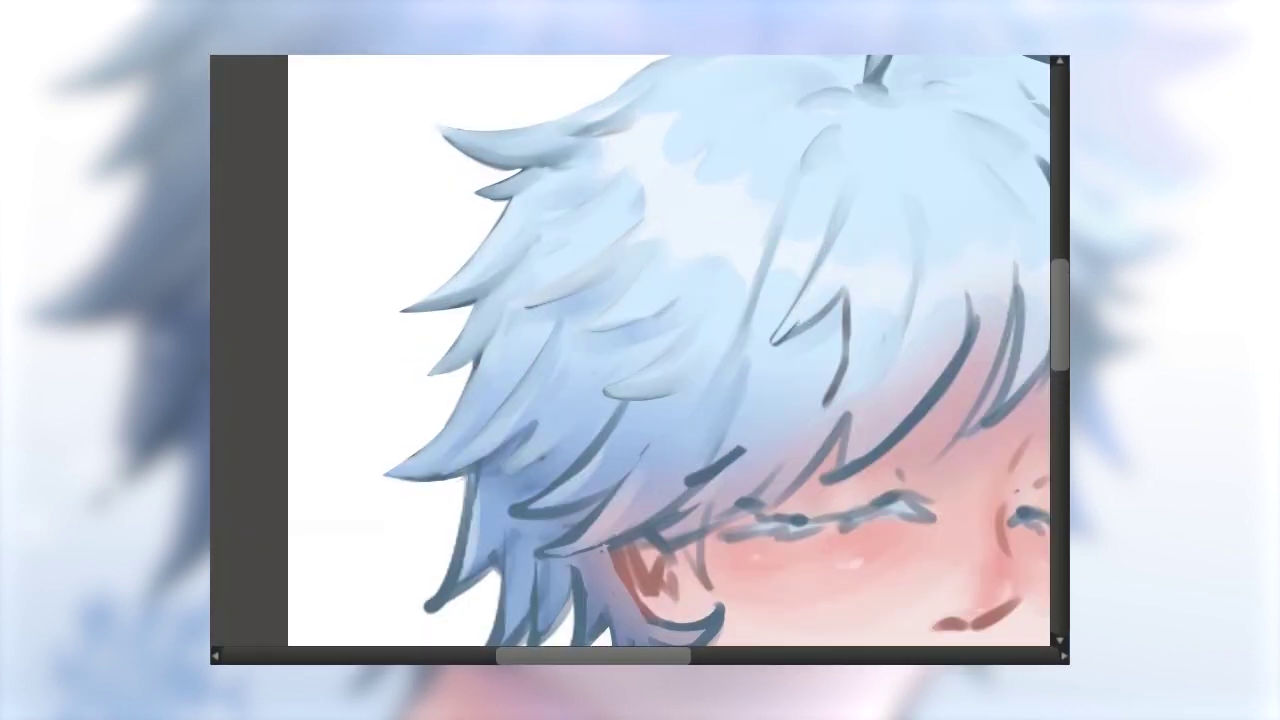
Paint curved grey-blue shadows under the inner strands on the left side of the hair.
scroll(734, 350, "down", 3)
scroll(606, 319, "up", 4)
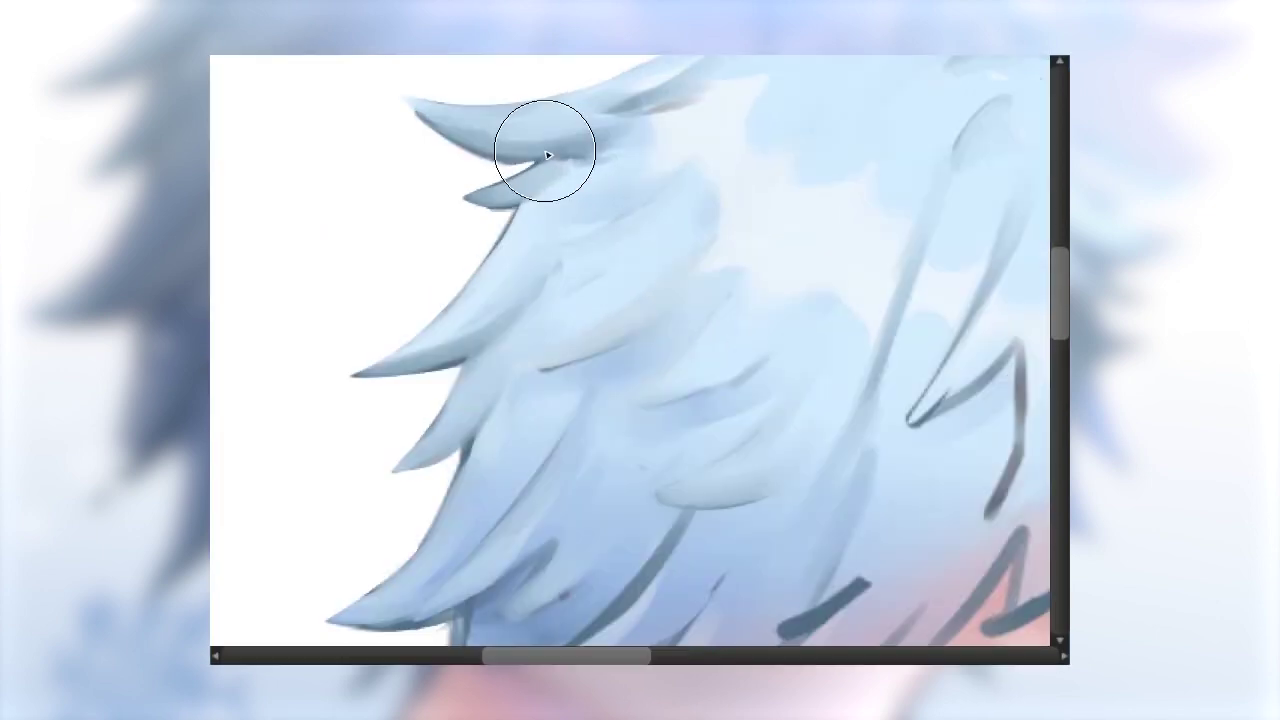
left_click_drag(757, 495, 793, 471)
left_click_drag(541, 235, 665, 190)
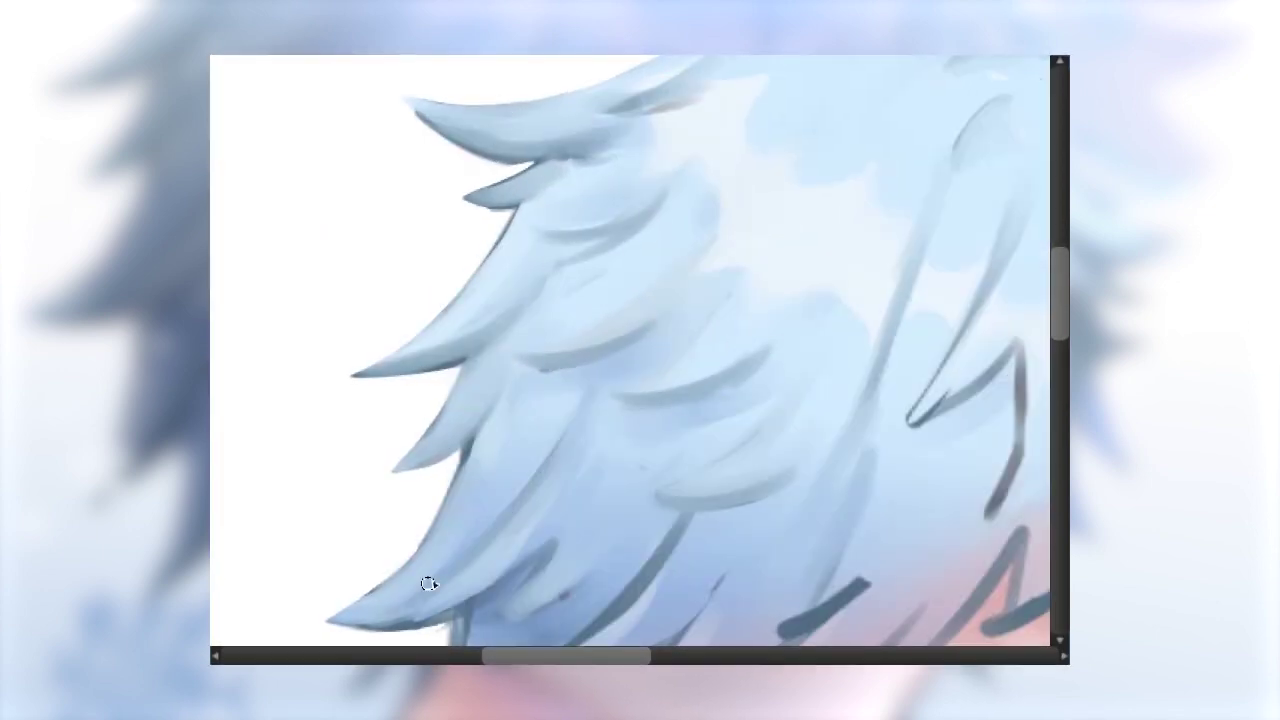
Paint blue and grey-blue tones over the outlines of the lower left hair spikes behind and below the ear.
scroll(537, 240, "down", 3)
mouse_move(440, 460)
left_mouse_down()
mouse_move(506, 370)
mouse_move(645, 305)
left_mouse_up()
scroll(570, 400, "up", 3)
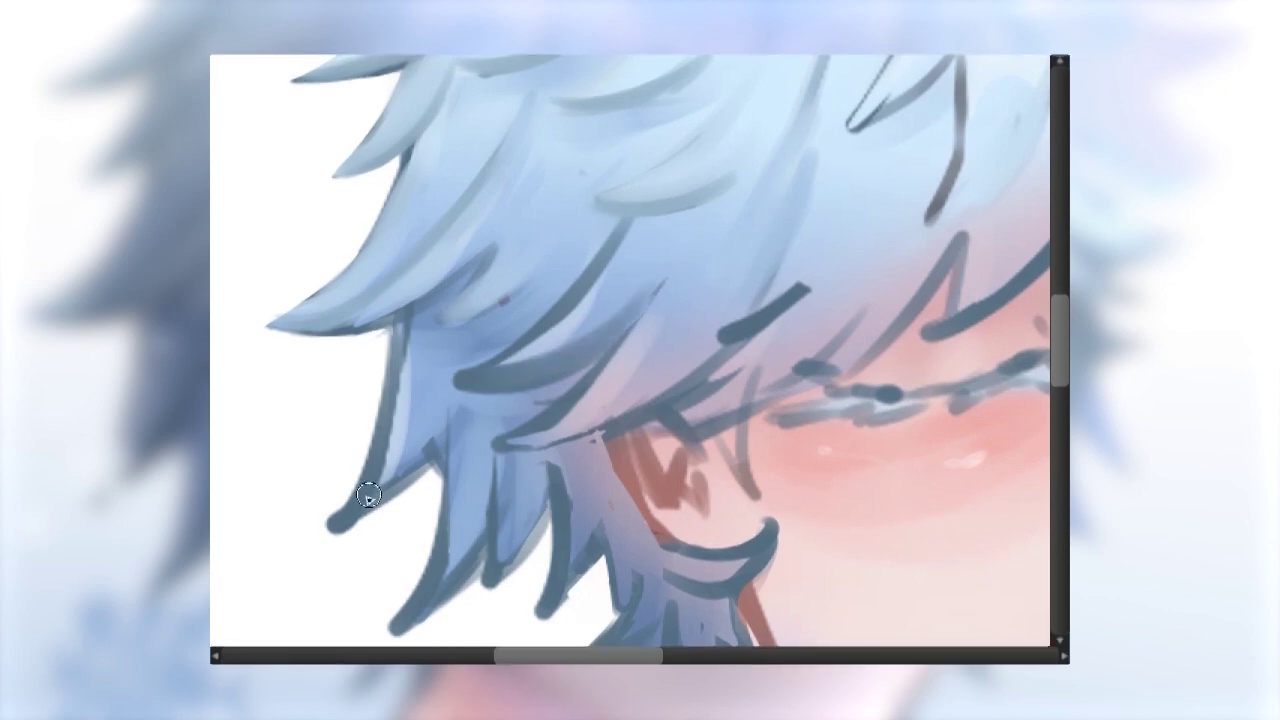
left_click_drag(369, 494, 448, 385)
left_click_drag(448, 572, 486, 528)
left_click_drag(545, 466, 492, 584)
left_click_drag(600, 452, 572, 572)
left_click_drag(1060, 340, 1060, 371)
left_click_drag(686, 428, 632, 532)
left_click_drag(738, 420, 668, 566)
left_click_drag(674, 396, 750, 374)
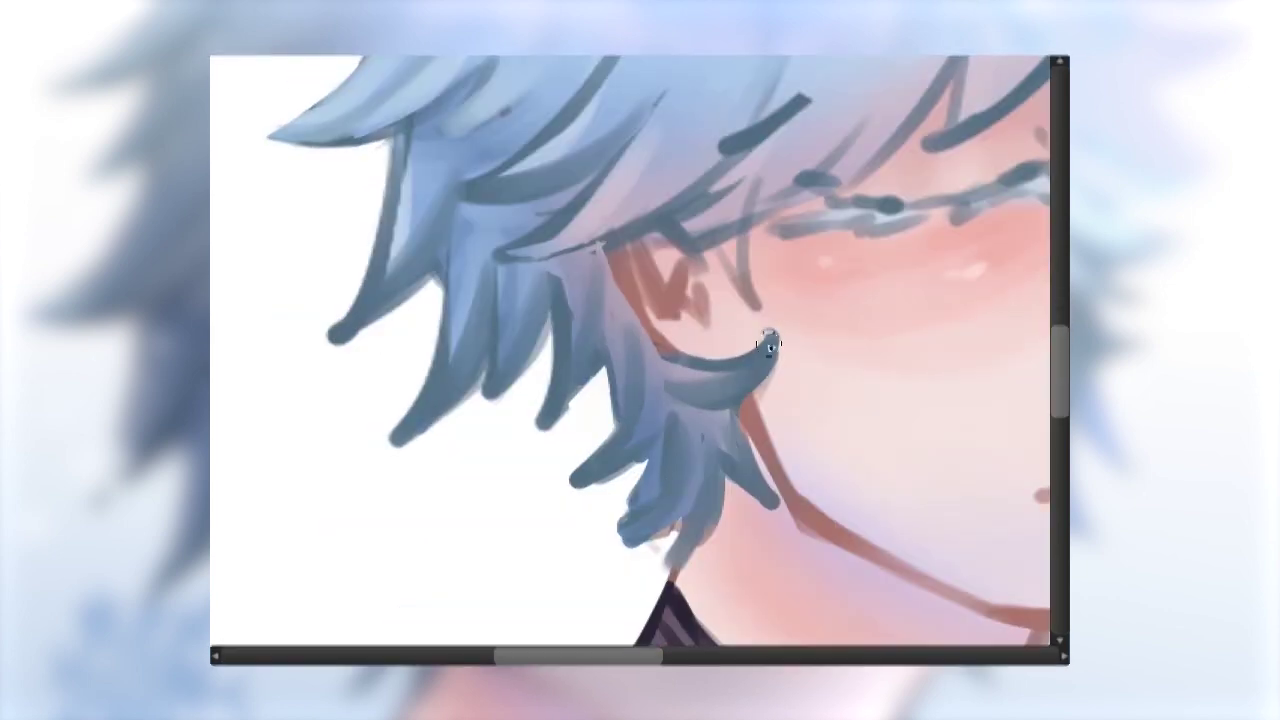